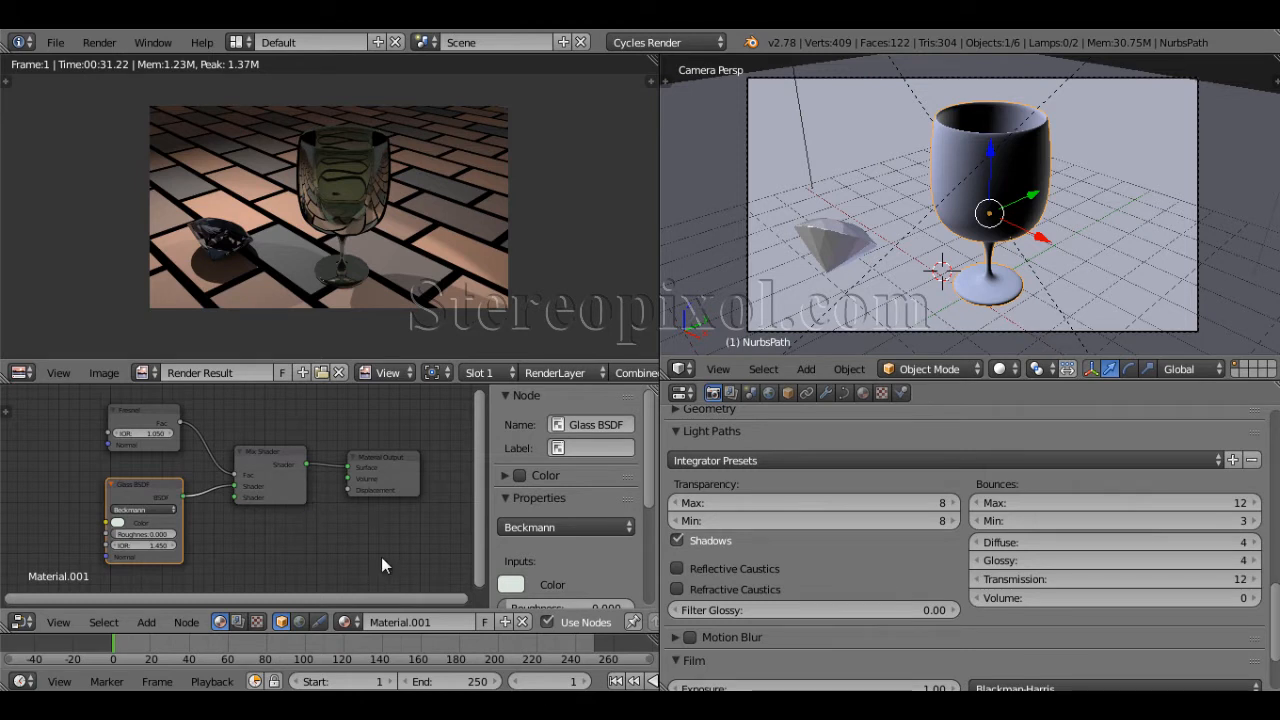
Hide the node editor's sidebar and check the wine glass's Screw modifier settings before returning to the render settings.
{"action": "key", "text": "n"}
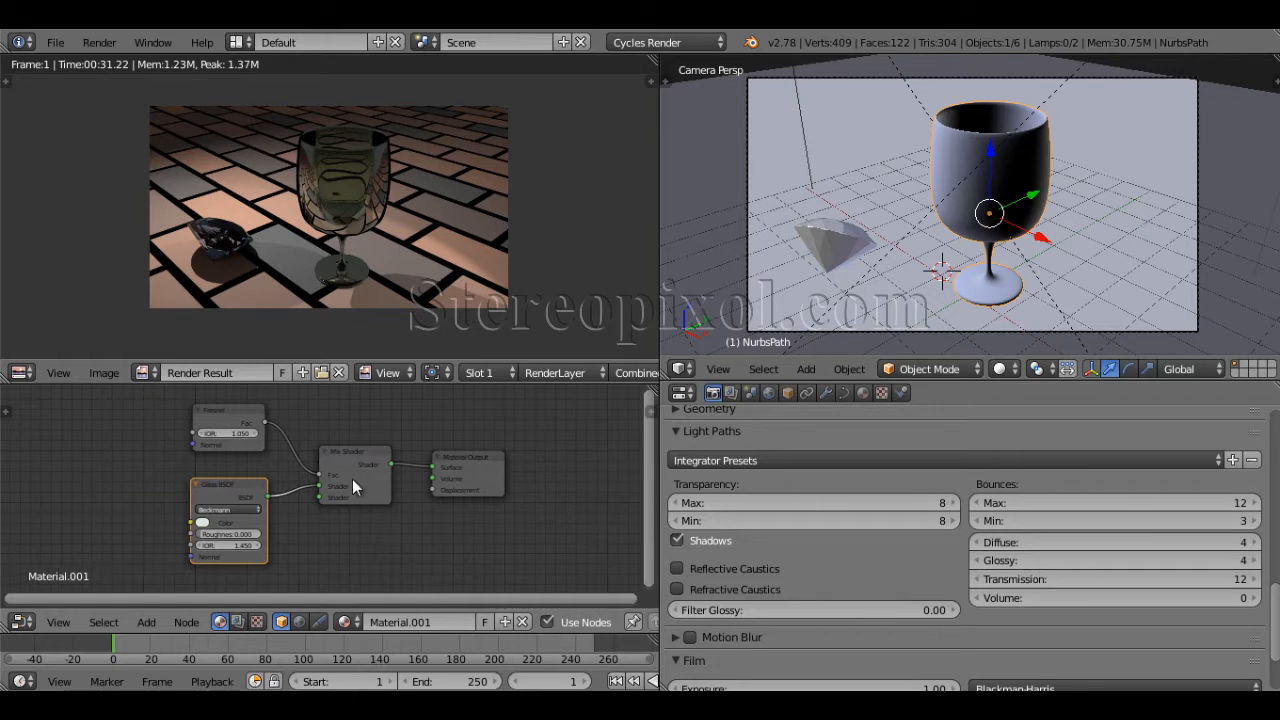
{"action": "middle_click_drag", "start_coordinate": [402, 491], "coordinate": [380, 496]}
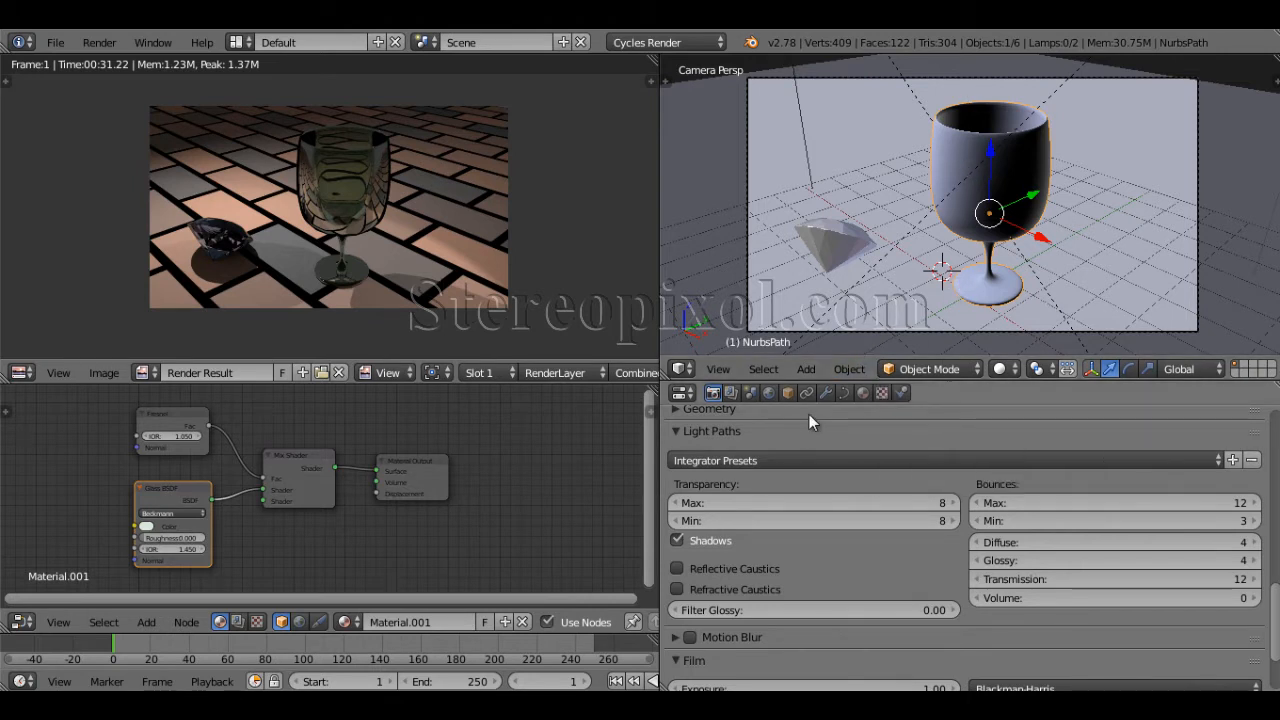
{"action": "left_click", "coordinate": [825, 392]}
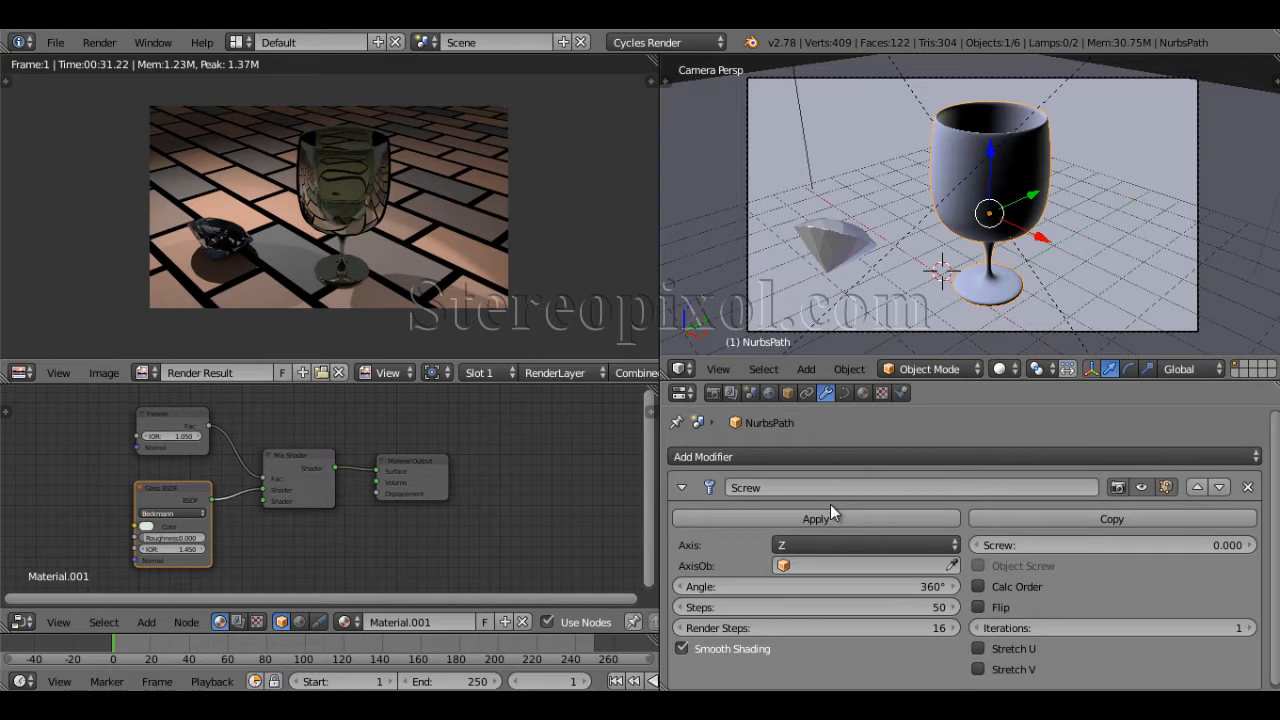
{"action": "left_click", "coordinate": [713, 393]}
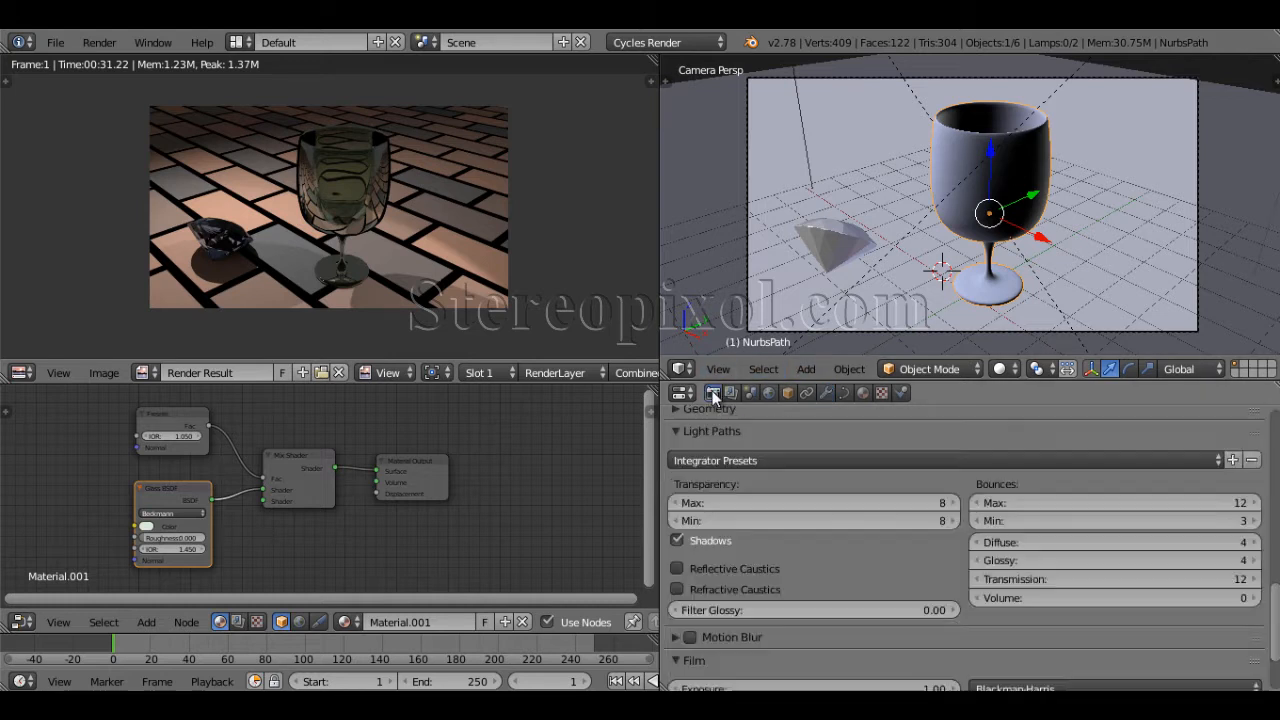
Select the diamond and look through the mesh types that can be added to the scene.
{"action": "right_click", "coordinate": [829, 244]}
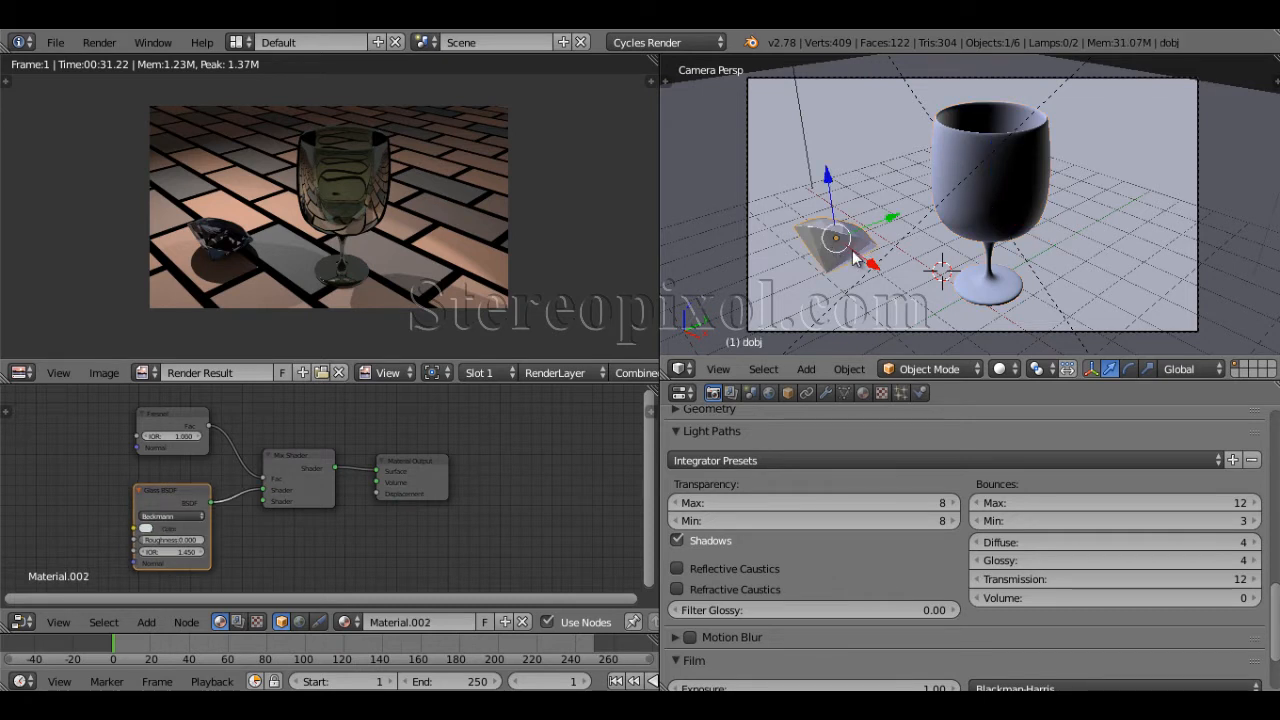
{"action": "left_click", "coordinate": [806, 369]}
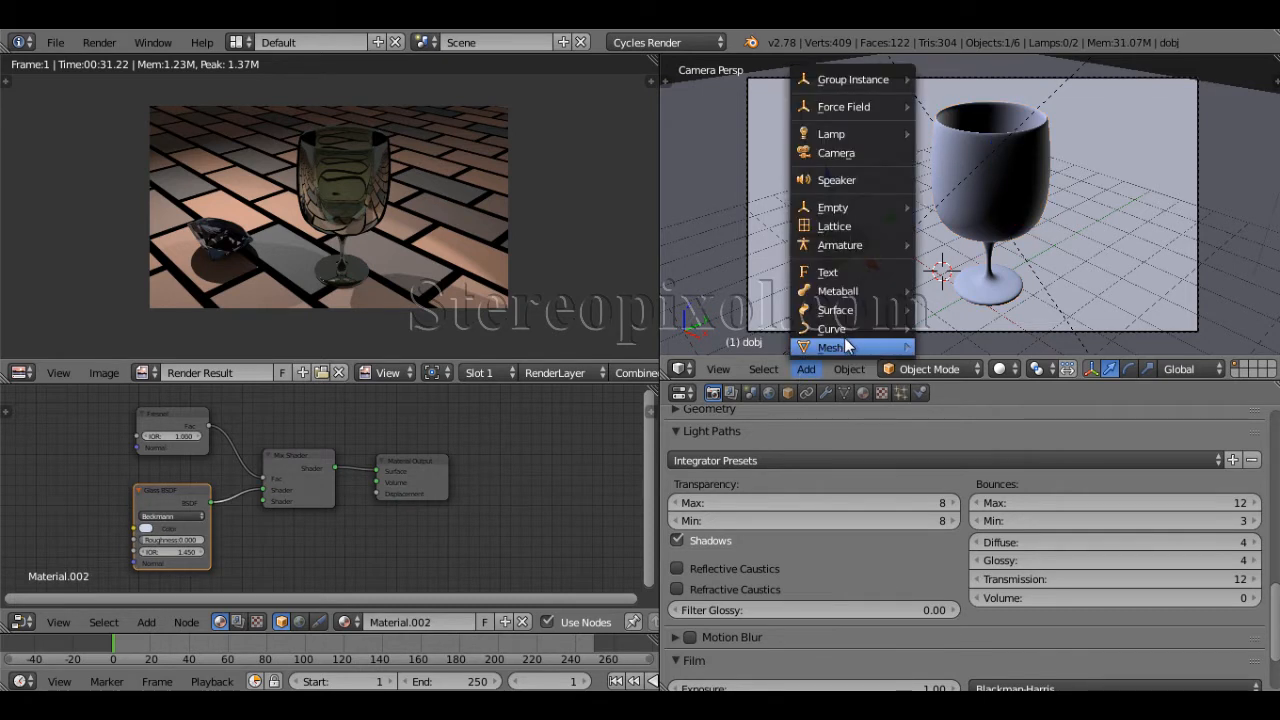
{"action": "mouse_move", "coordinate": [845, 347]}
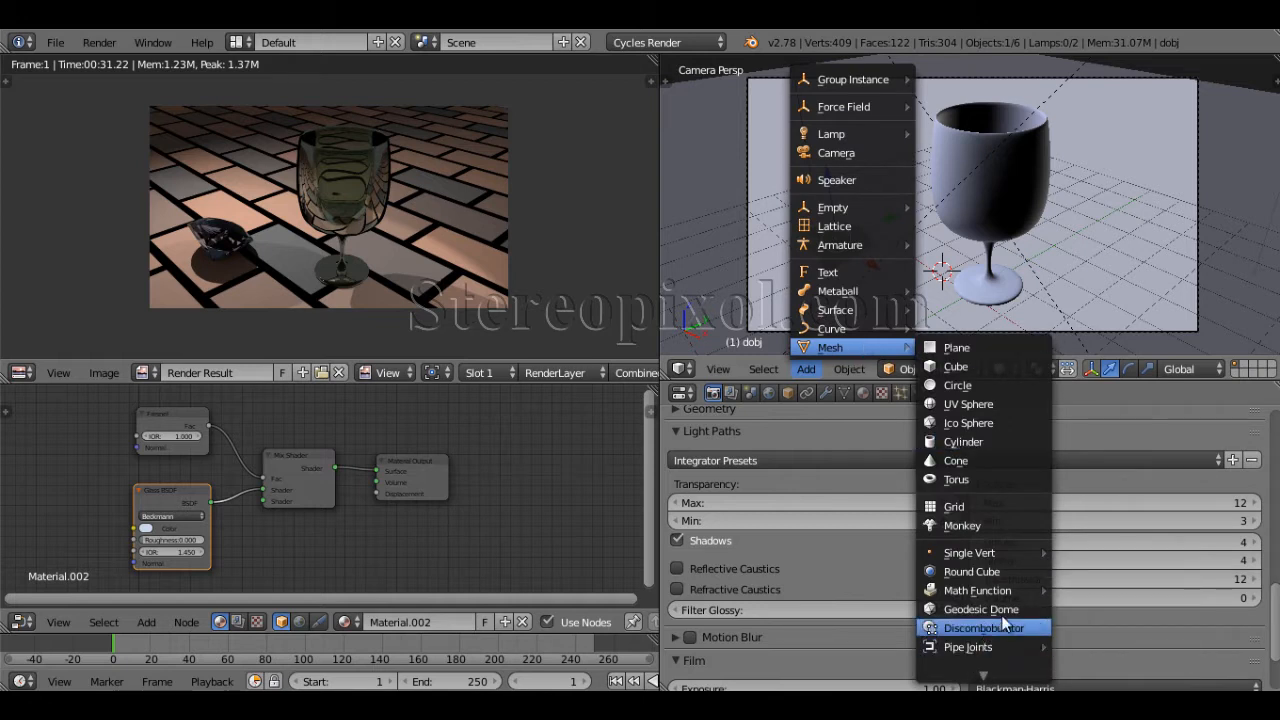
{"action": "mouse_move", "coordinate": [1015, 592]}
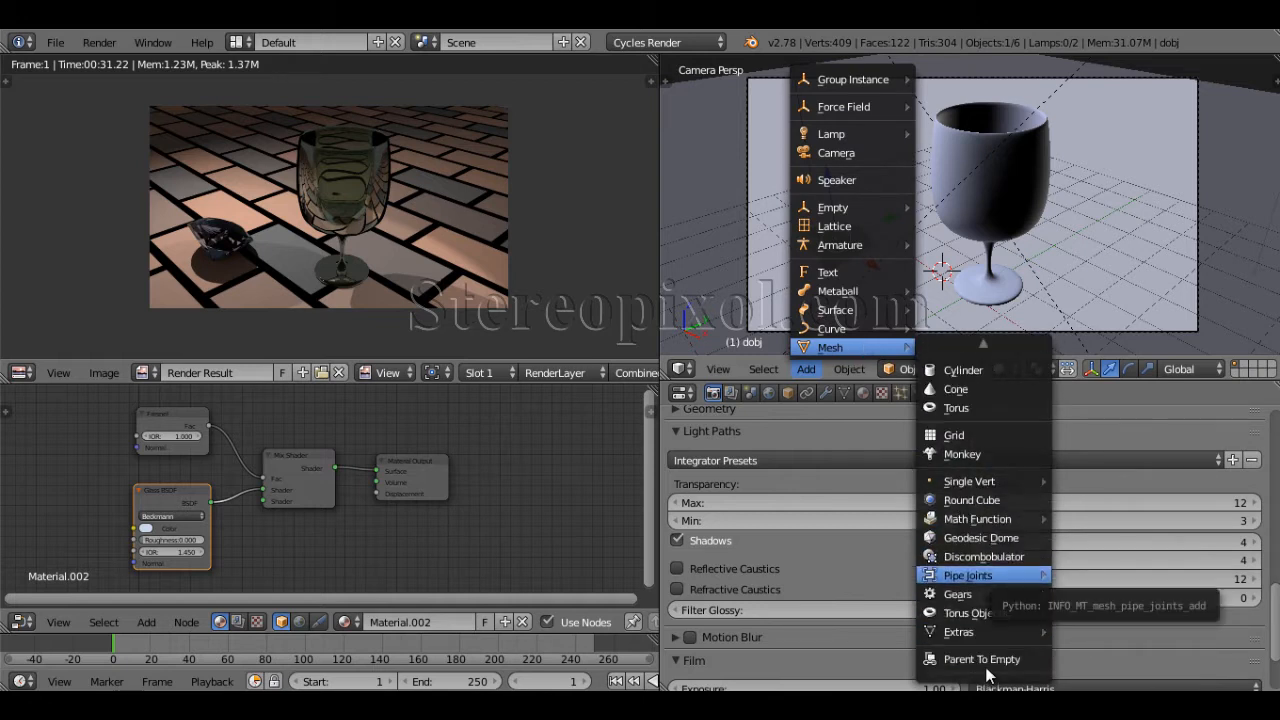
{"action": "mouse_move", "coordinate": [982, 635]}
{"action": "mouse_move", "coordinate": [1123, 498]}
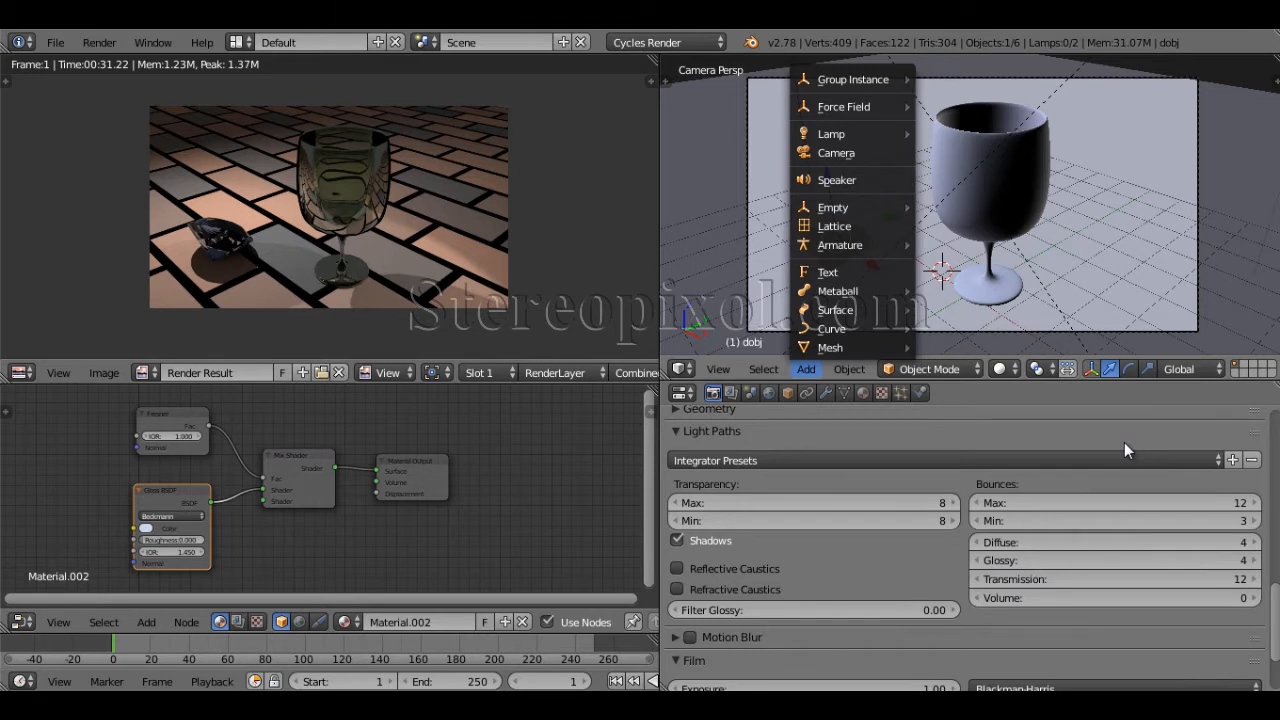
{"action": "left_click", "coordinate": [816, 370]}
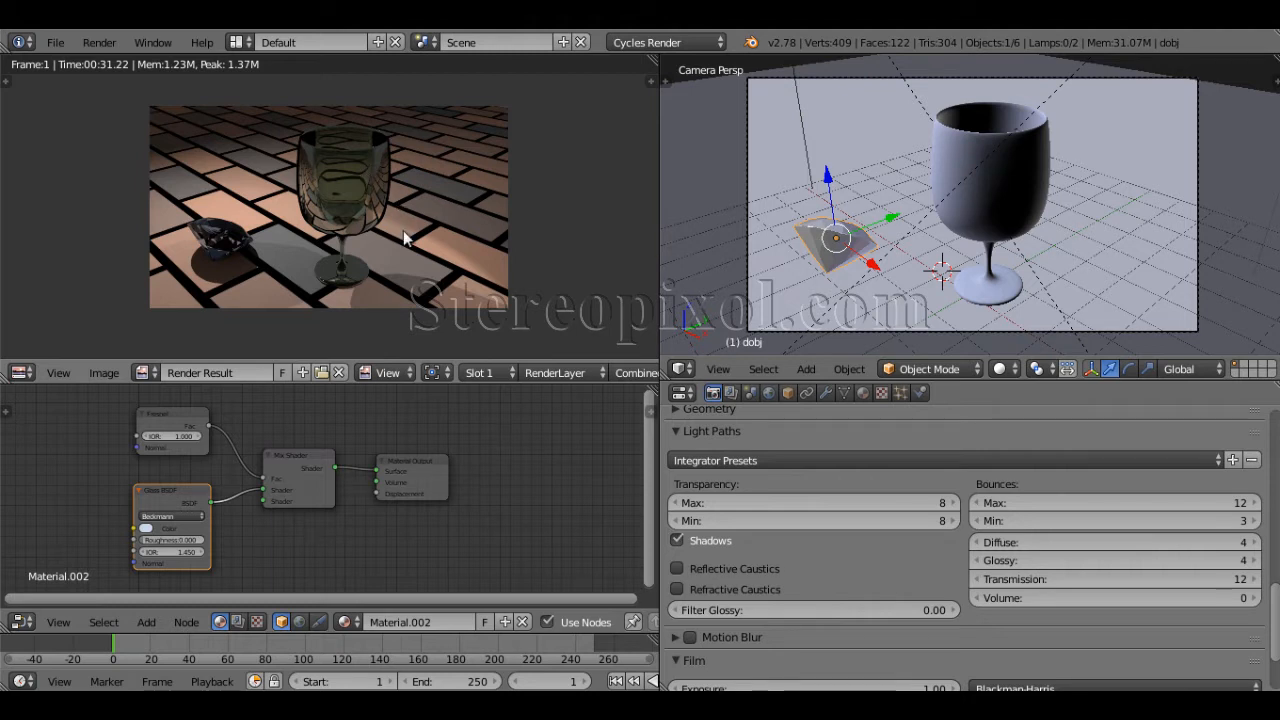
Examine the Fresnel, Glass BSDF and Mix Shader nodes in the materials of the diamond and the wine glass.
{"action": "left_click_drag", "start_coordinate": [104, 408], "coordinate": [324, 555]}
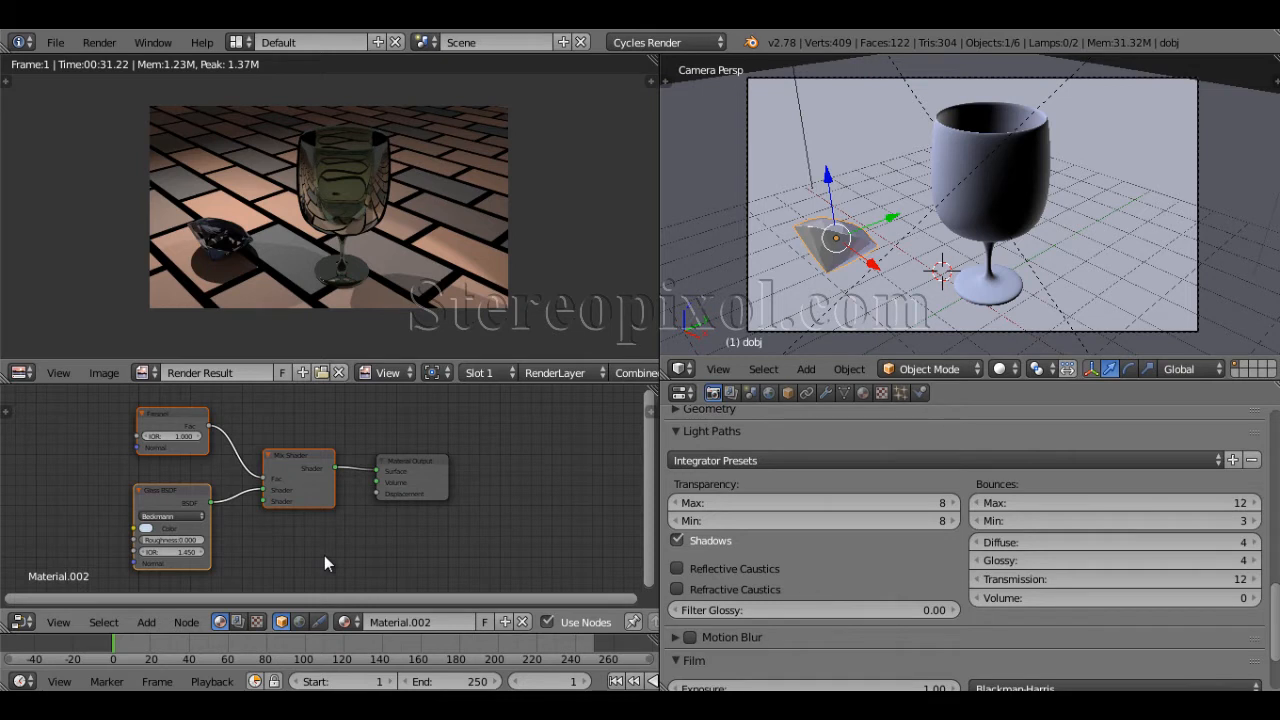
{"action": "right_click", "coordinate": [972, 200]}
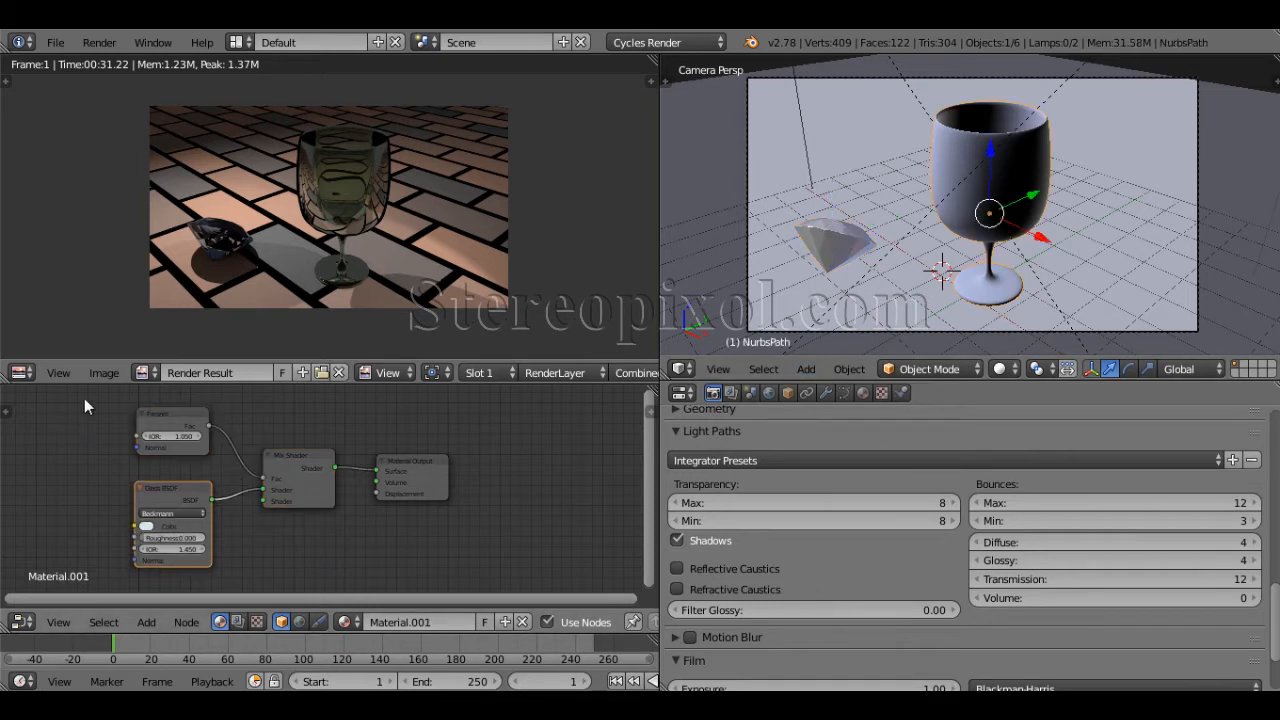
{"action": "left_click_drag", "start_coordinate": [100, 404], "coordinate": [312, 557]}
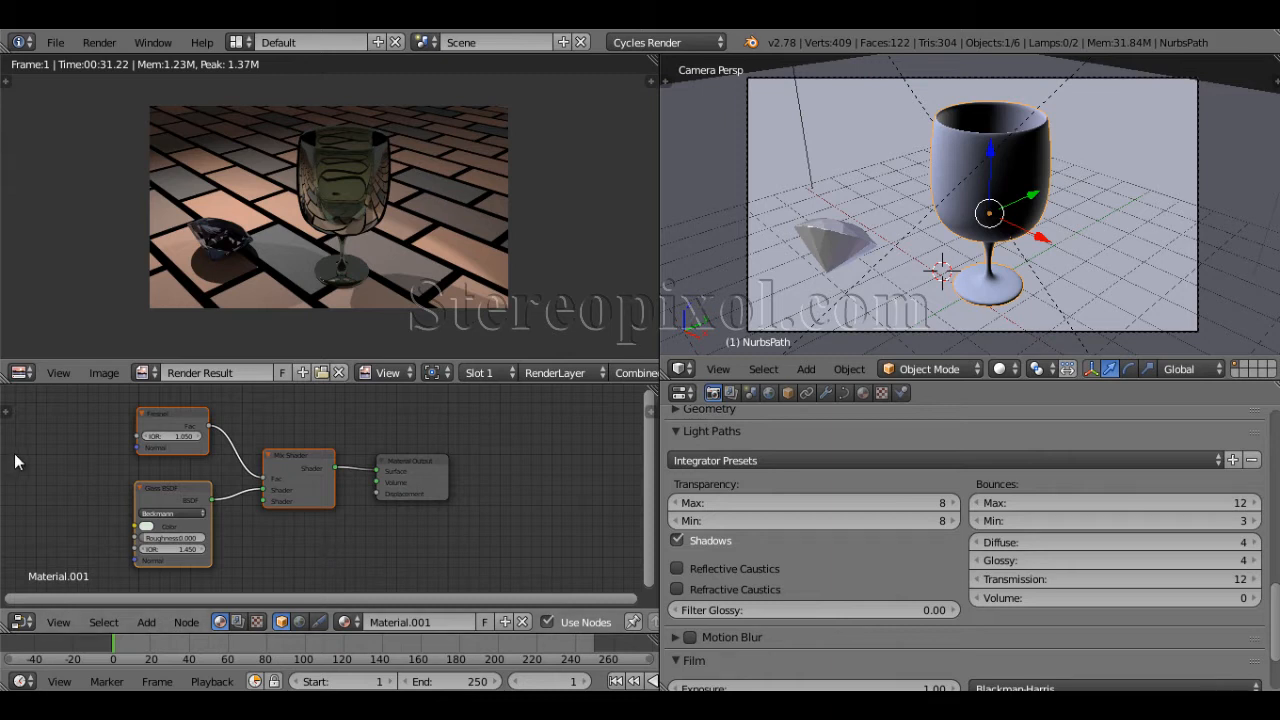
{"action": "left_click", "coordinate": [296, 459]}
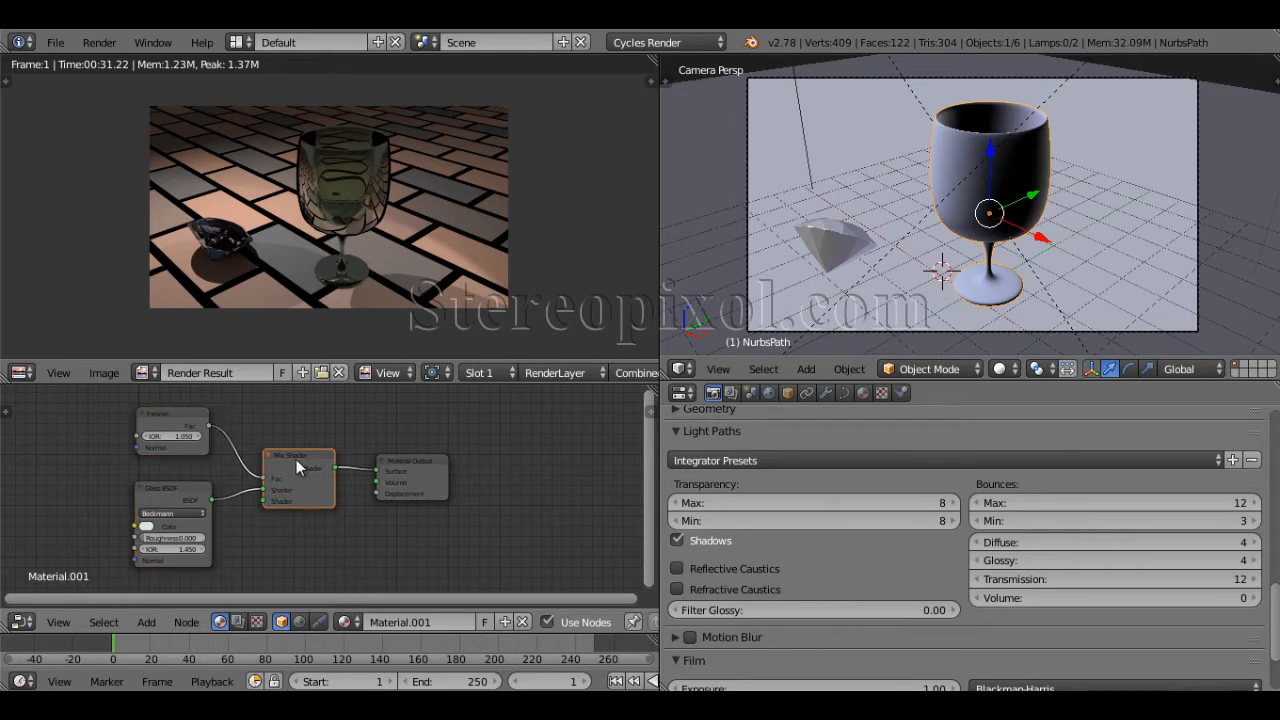
{"action": "left_click", "coordinate": [194, 418]}
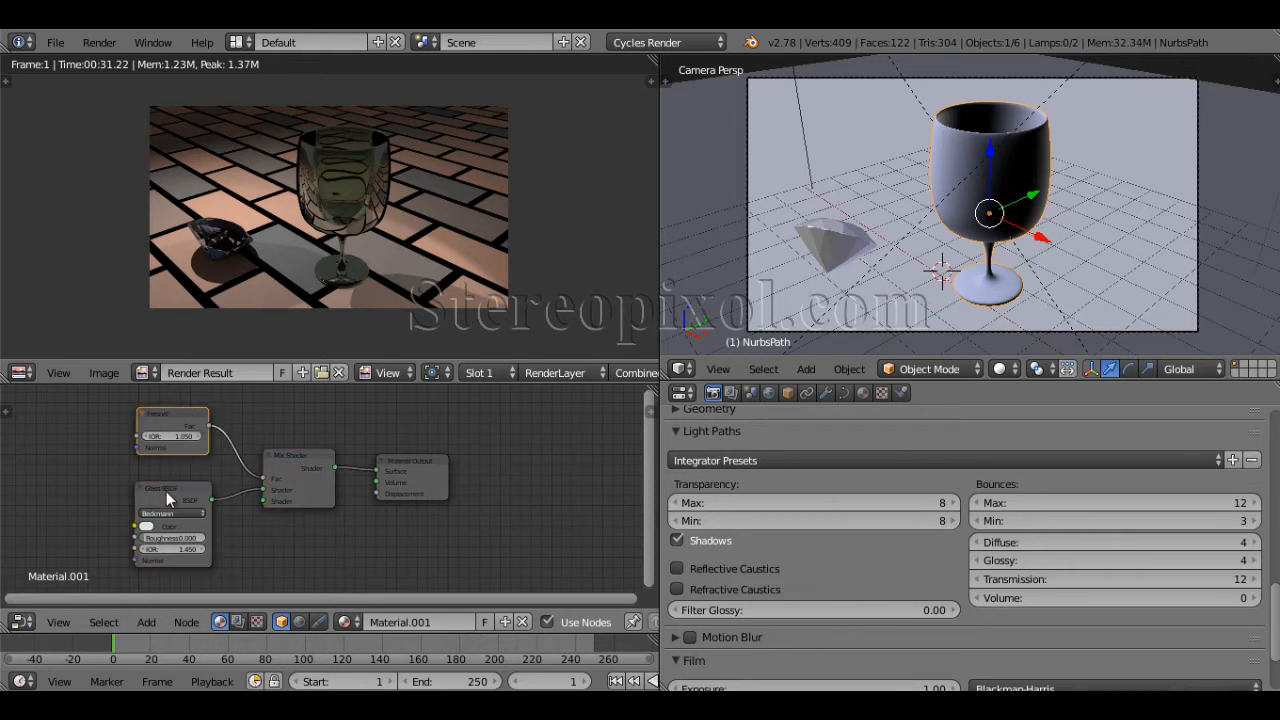
{"action": "left_click", "coordinate": [166, 491]}
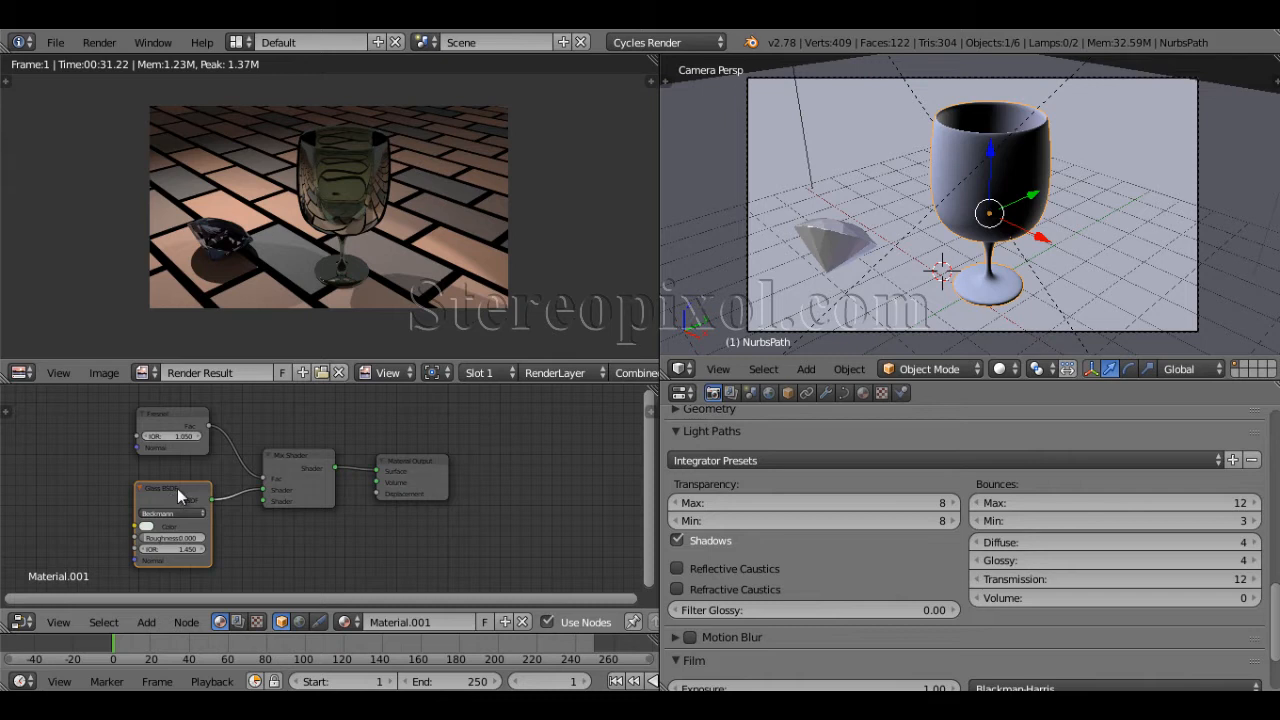
Disconnect the Mix Shader from the Material Output in the wine glass material and move the output node well away from it.
{"action": "left_click_drag", "start_coordinate": [186, 492], "coordinate": [184, 508]}
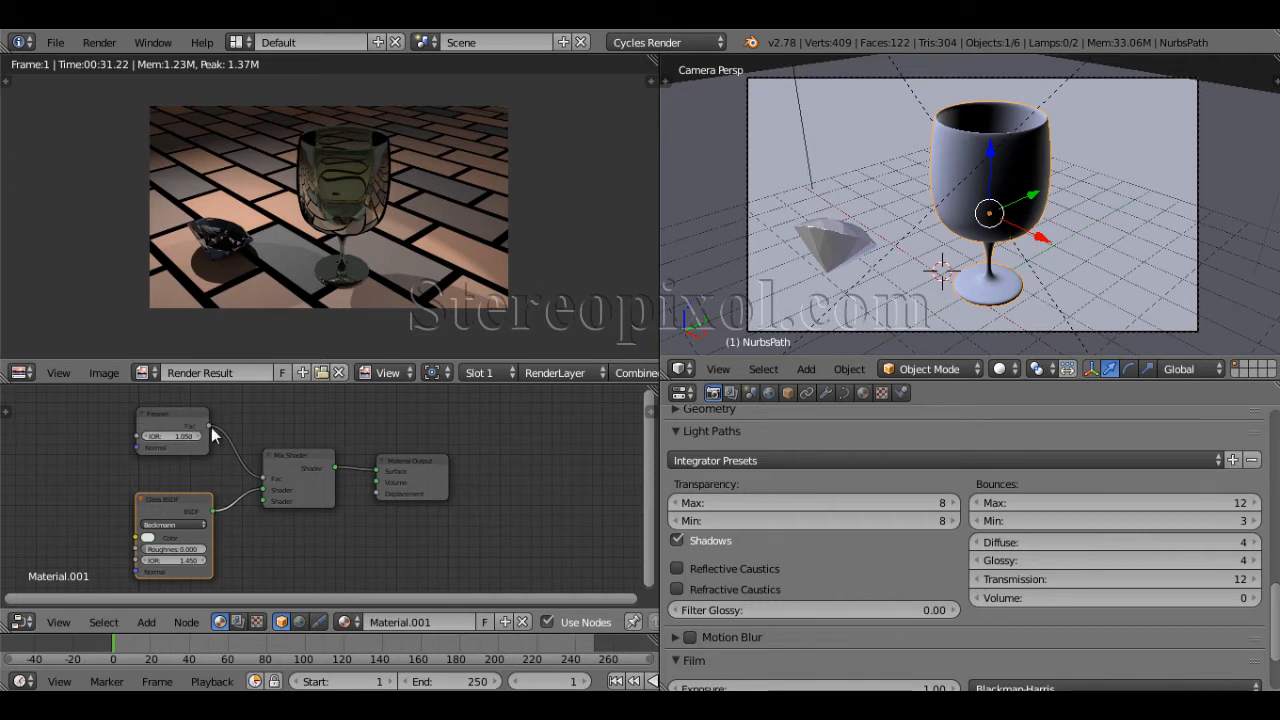
{"action": "middle_click_drag", "start_coordinate": [491, 488], "coordinate": [401, 470]}
{"action": "left_click_drag", "start_coordinate": [321, 442], "coordinate": [539, 433]}
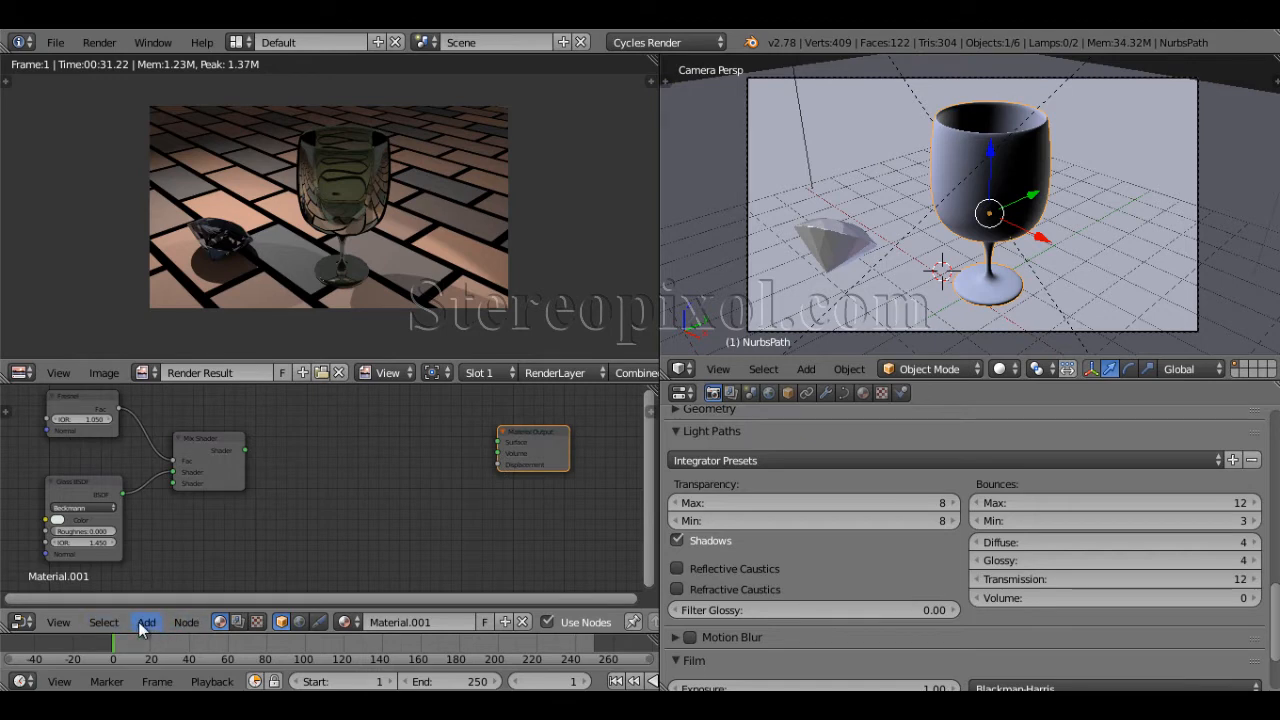
Add a second Glass BSDF shader node between the Mix Shader and the Material Output.
{"action": "left_click", "coordinate": [140, 621]}
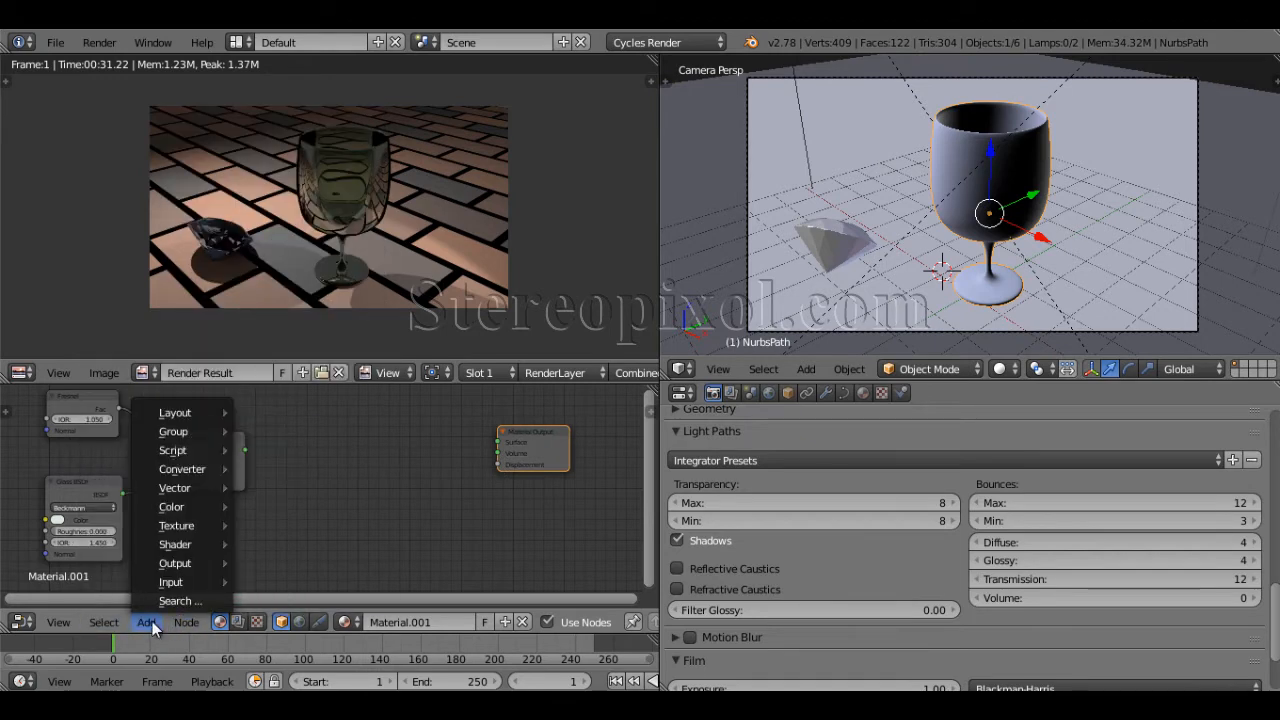
{"action": "mouse_move", "coordinate": [170, 582]}
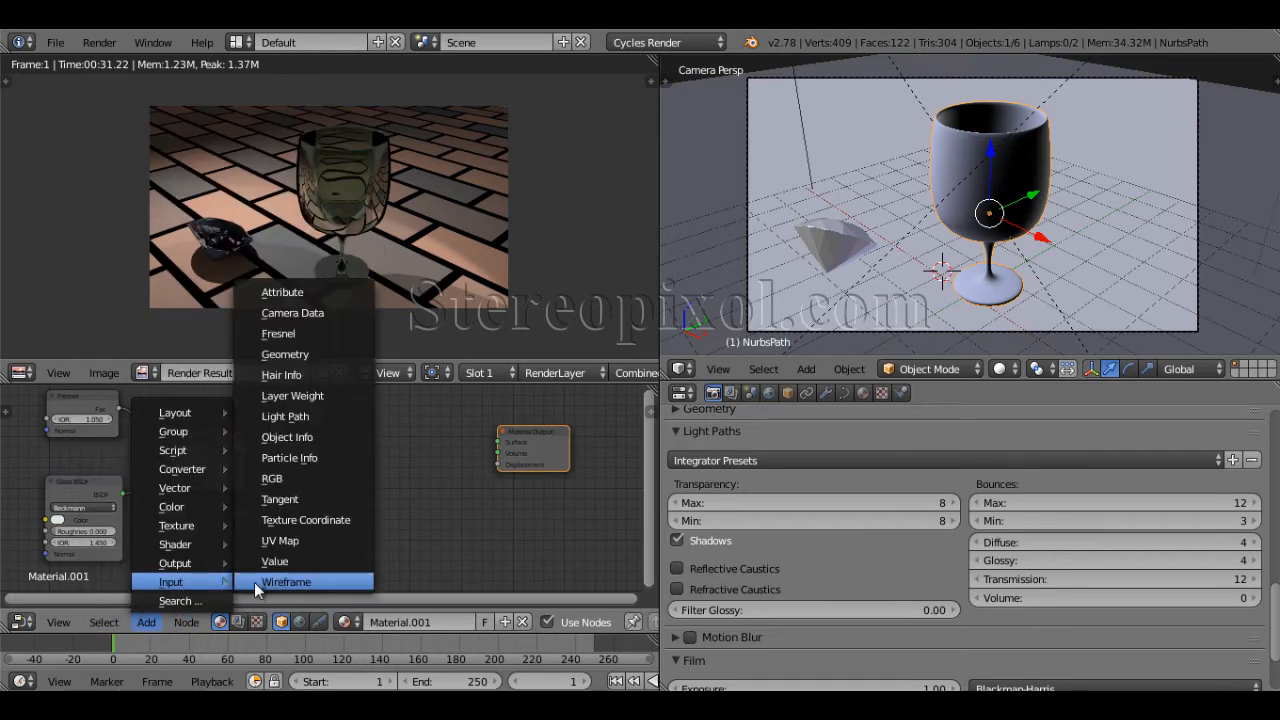
{"action": "mouse_move", "coordinate": [175, 544]}
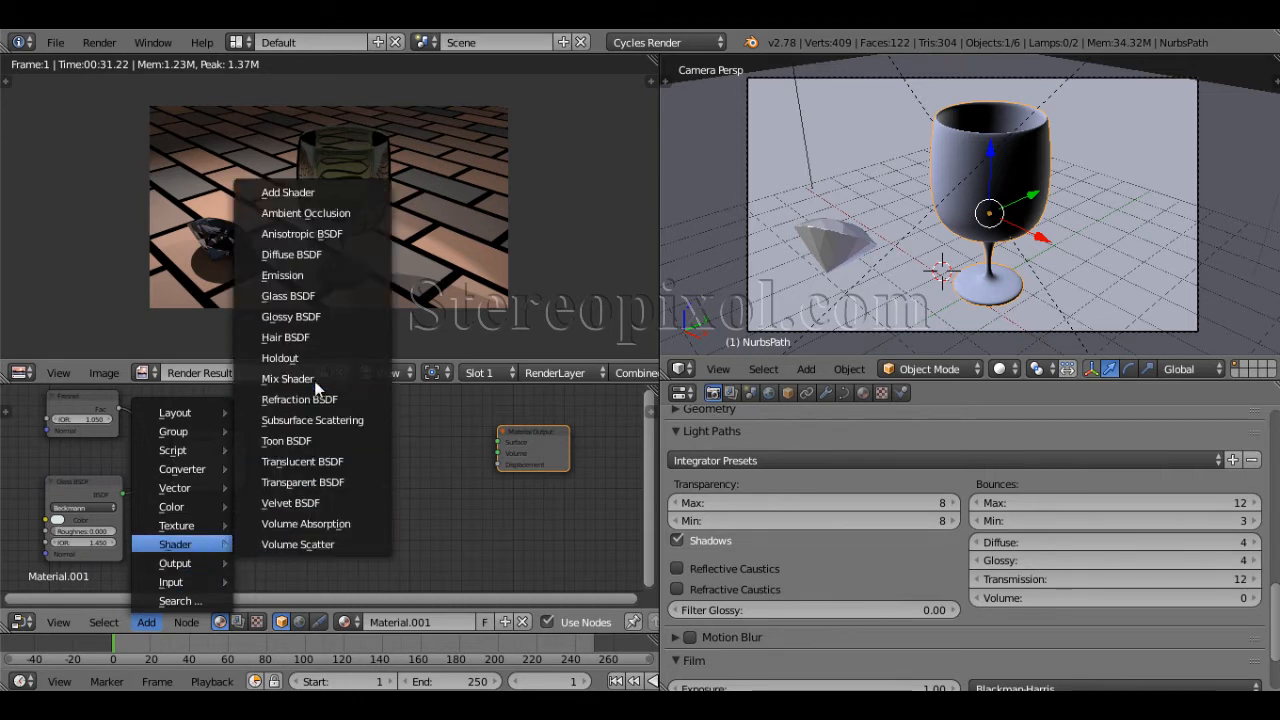
{"action": "left_click", "coordinate": [288, 296]}
{"action": "left_click", "coordinate": [356, 467]}
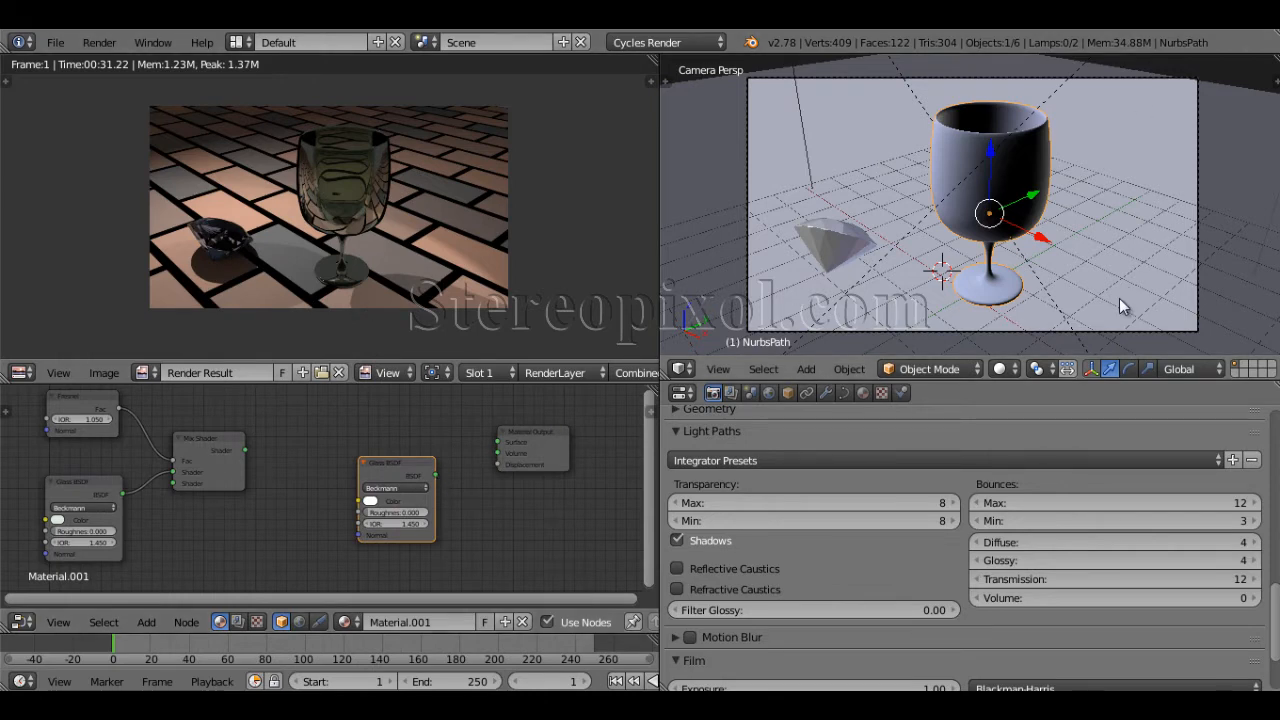
Switch the viewport to Rendered shading and connect the new Glass BSDF to the Material Output's Surface input.
{"action": "left_click", "coordinate": [1001, 370]}
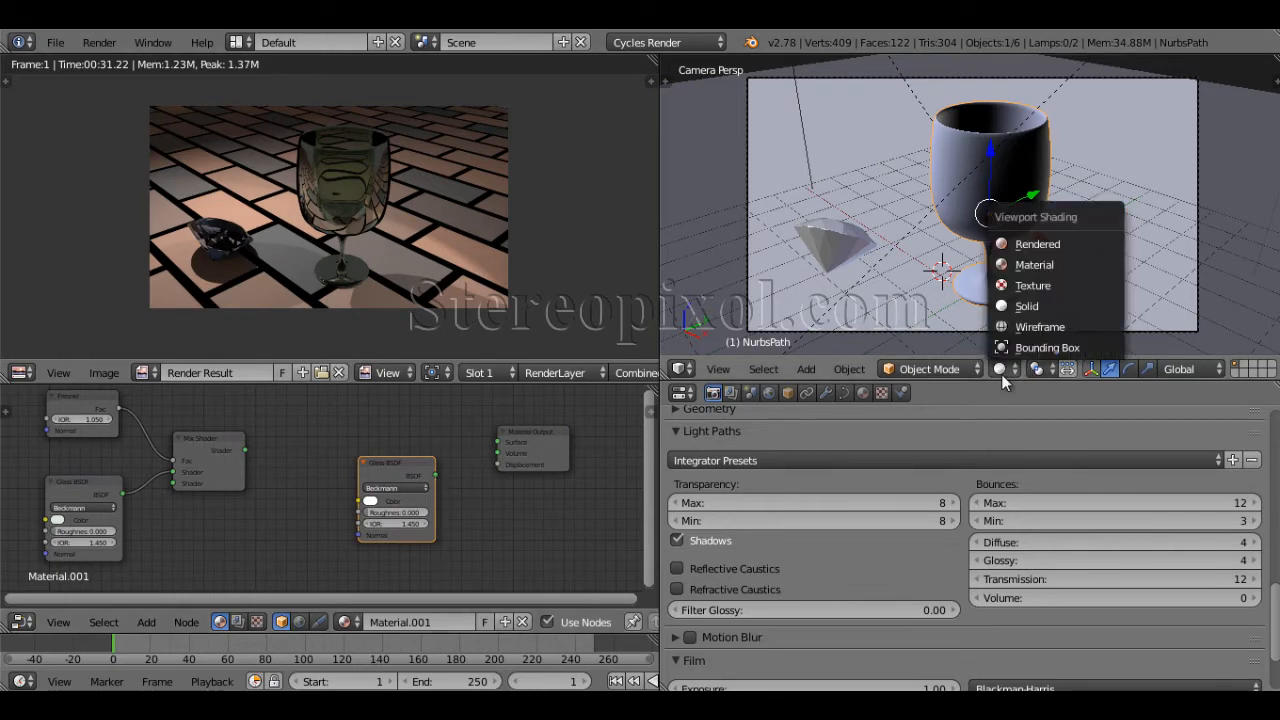
{"action": "left_click", "coordinate": [1055, 243]}
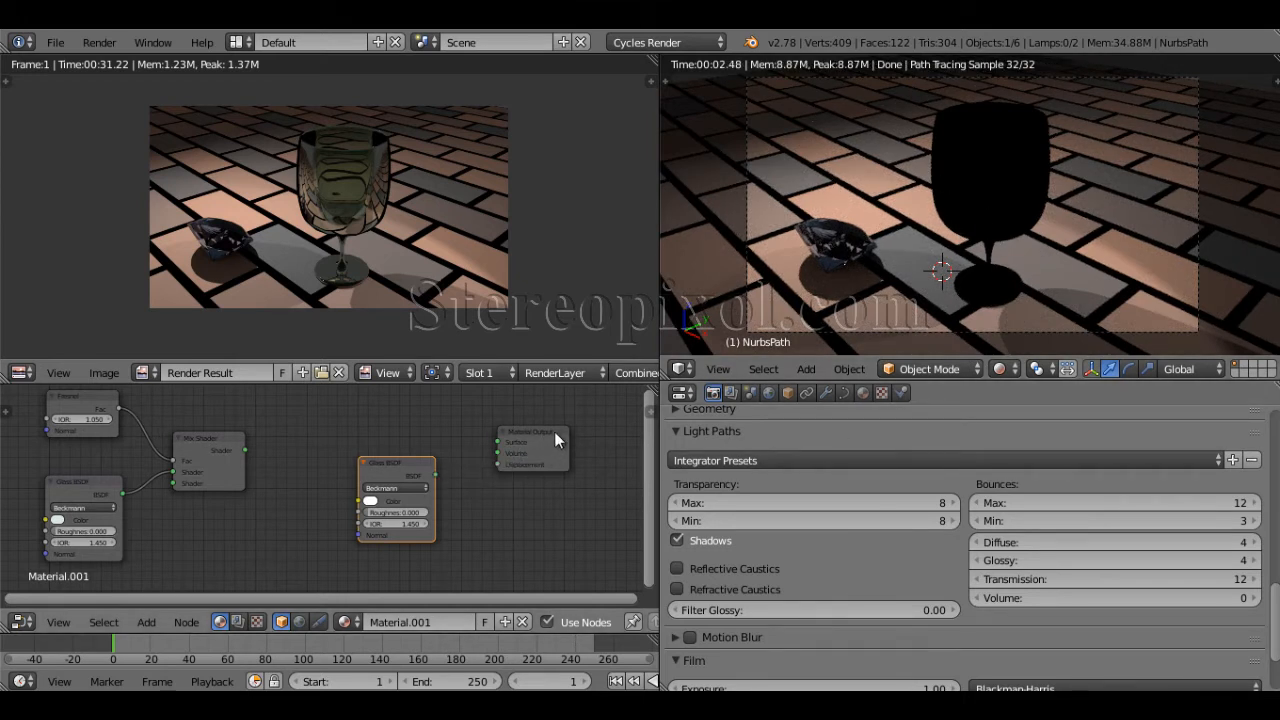
{"action": "left_click_drag", "start_coordinate": [555, 431], "coordinate": [550, 427]}
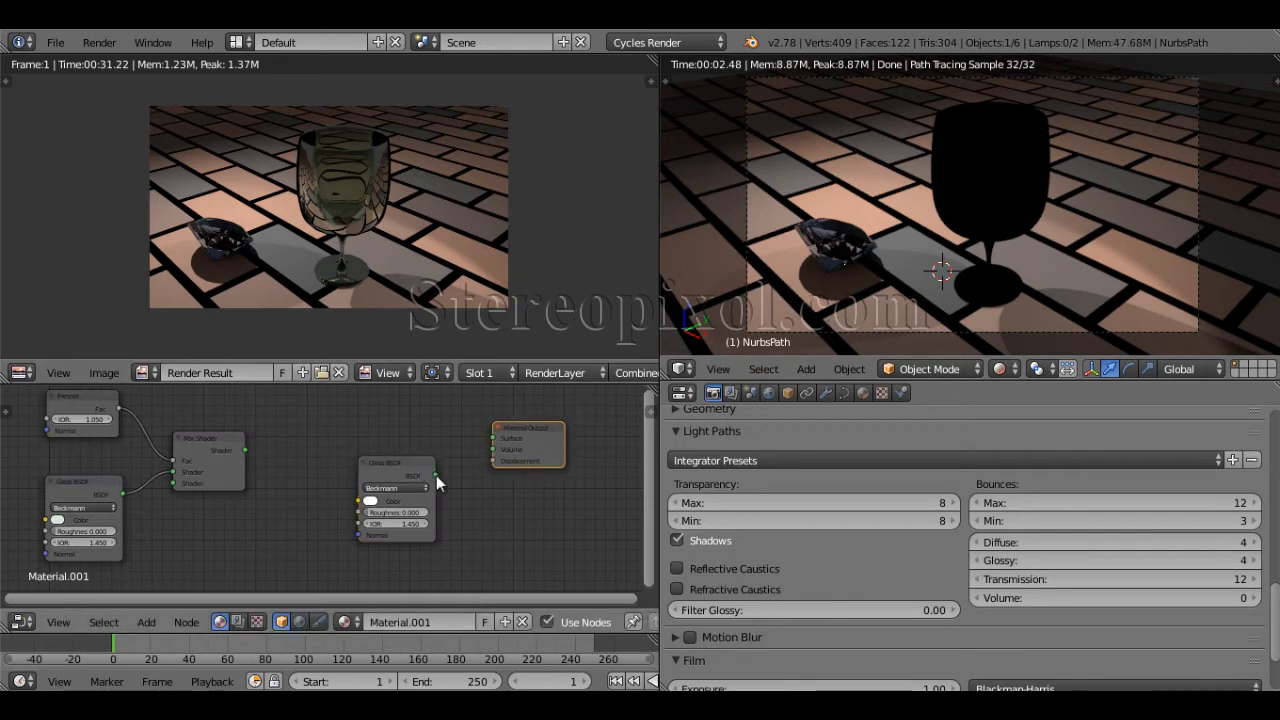
{"action": "left_click_drag", "start_coordinate": [436, 475], "coordinate": [493, 438]}
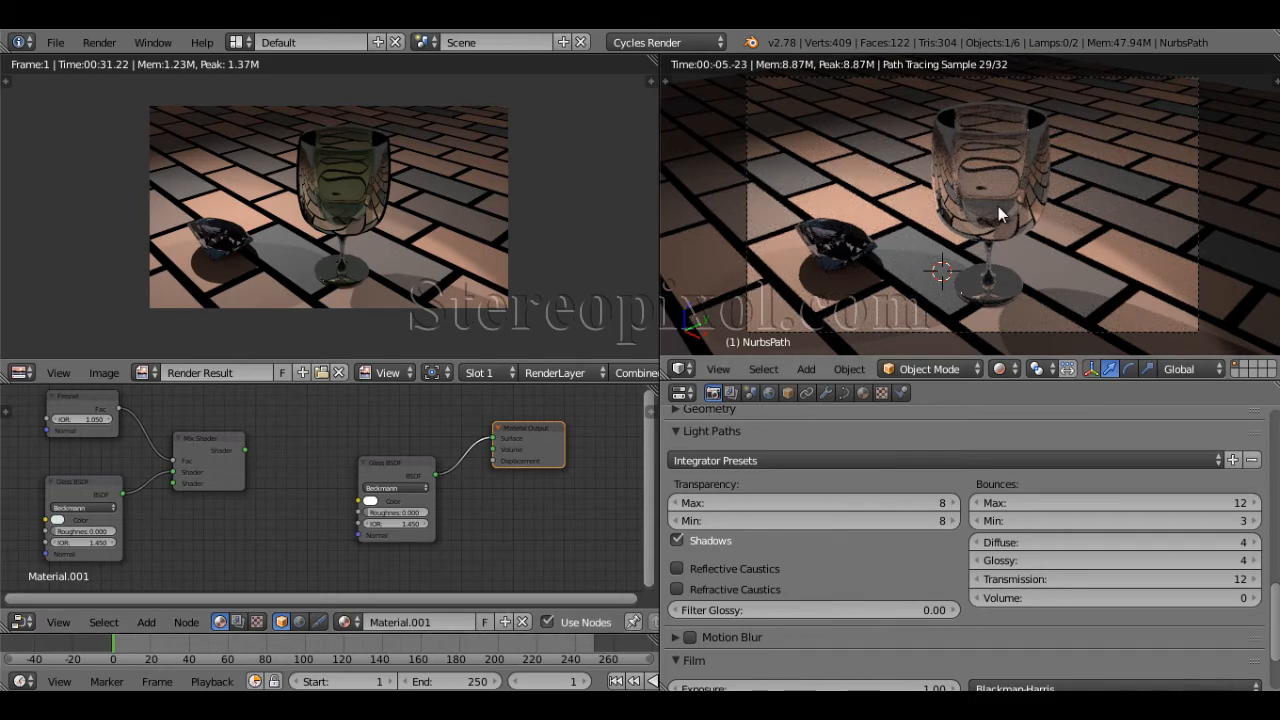
Try an IOR of 1.5 on the new Glass BSDF node and set it back to 1.45.
{"action": "left_click", "coordinate": [396, 523]}
{"action": "type", "text": "1.5"}
{"action": "key", "text": "Return"}
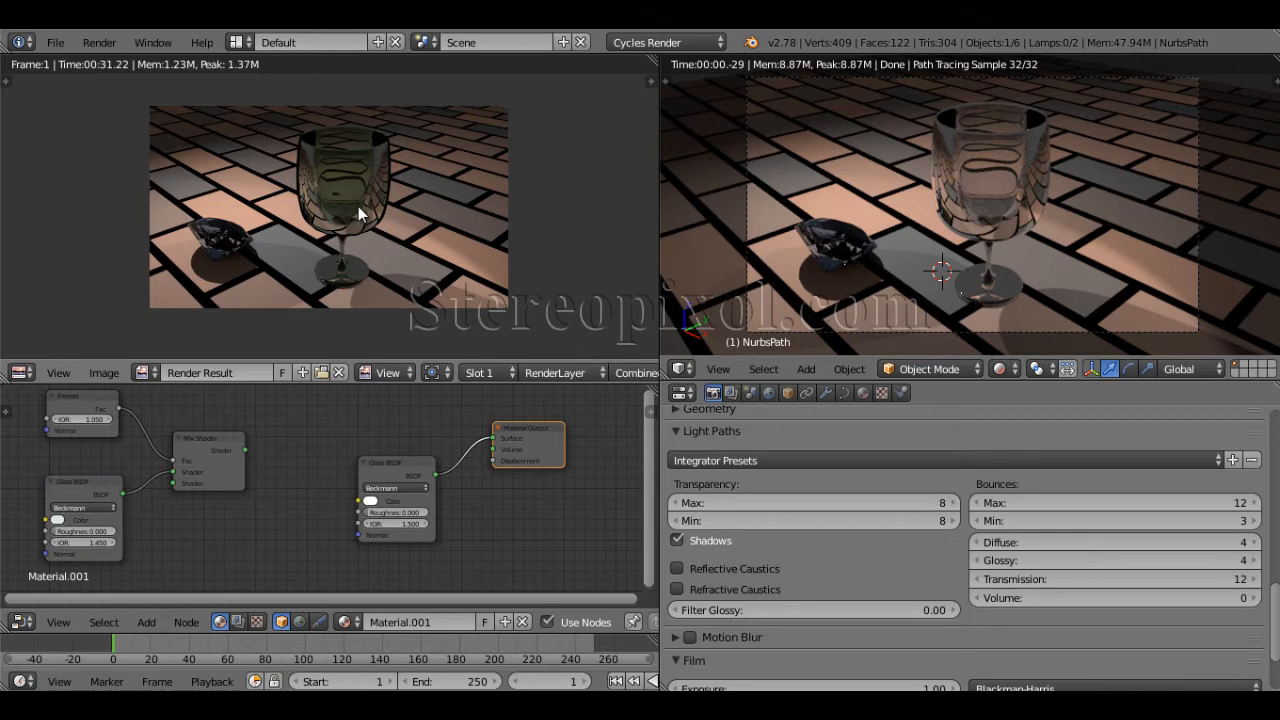
{"action": "scroll", "coordinate": [119, 550], "scroll_direction": "up", "scroll_amount": 1}
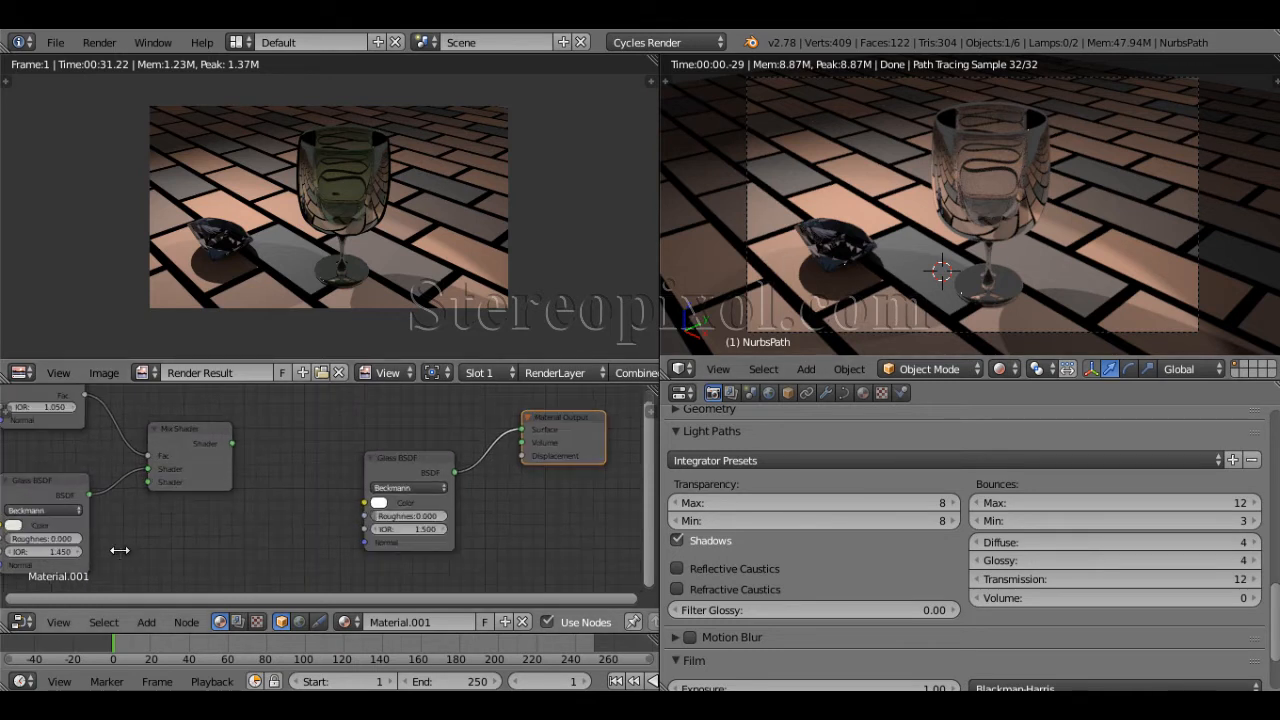
{"action": "left_click", "coordinate": [427, 528]}
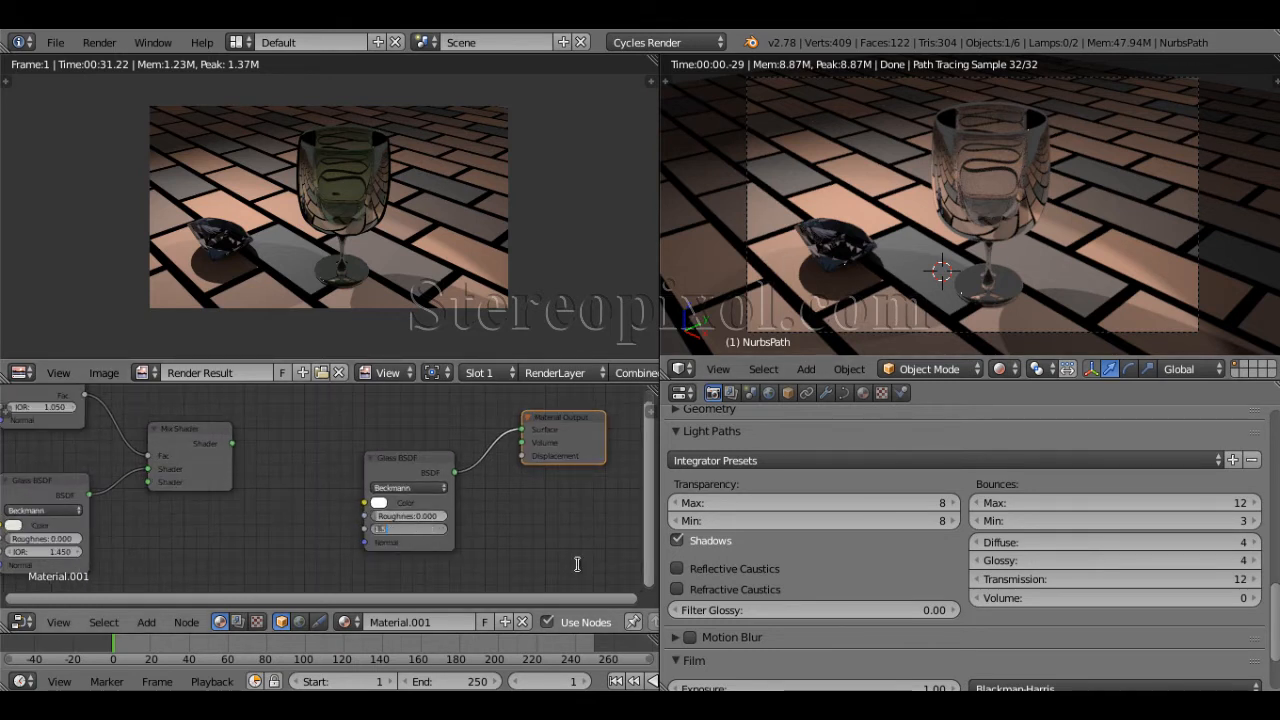
{"action": "type", "text": "1.45"}
{"action": "key", "text": "Return"}
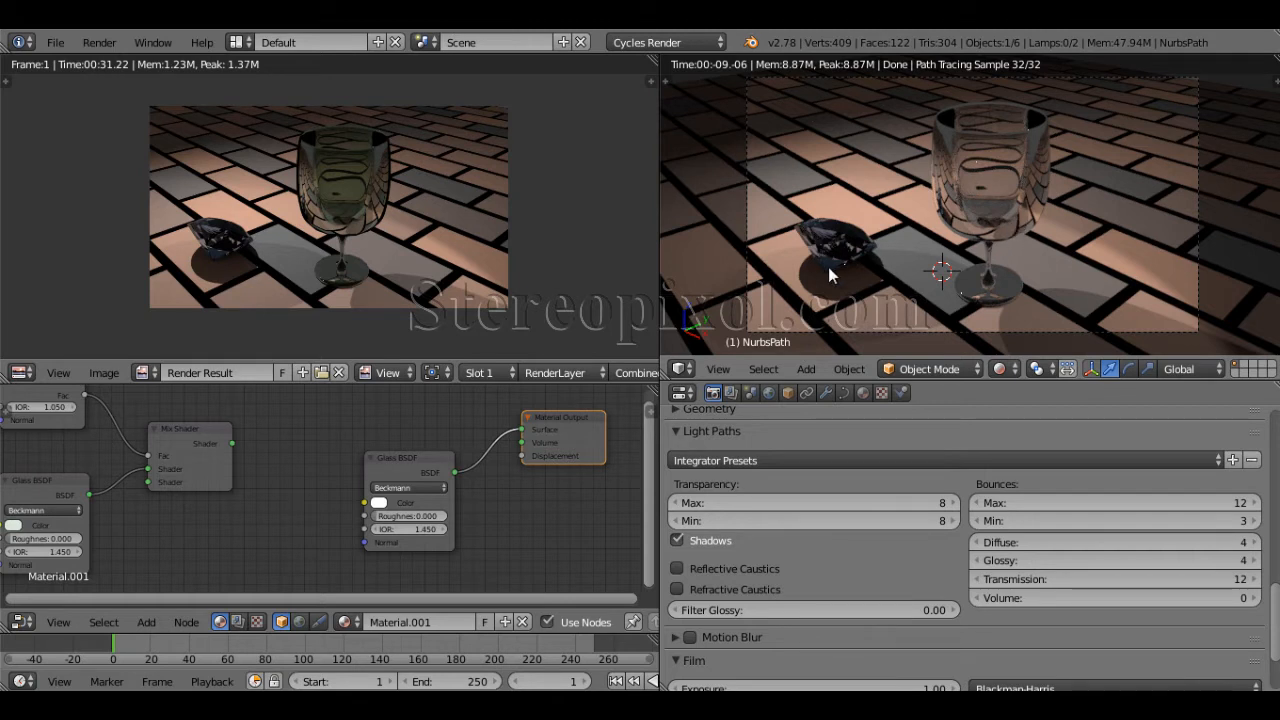
Check the original Glass BSDF's color and inspect the rendered wine glass from different distances and angles.
{"action": "middle_click_drag", "start_coordinate": [201, 526], "coordinate": [272, 532]}
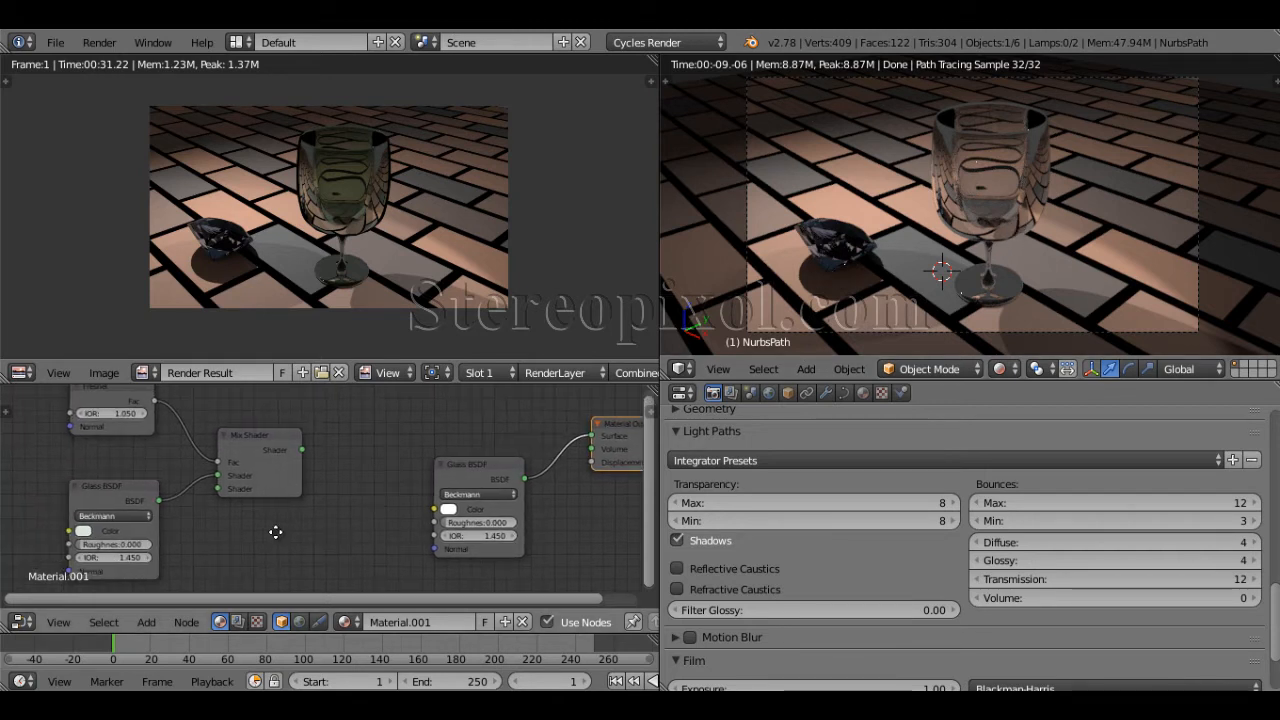
{"action": "left_click", "coordinate": [82, 531]}
{"action": "mouse_move", "coordinate": [277, 527]}
{"action": "middle_mouse_down"}
{"action": "mouse_move", "coordinate": [314, 500]}
{"action": "mouse_move", "coordinate": [323, 557]}
{"action": "mouse_move", "coordinate": [280, 538]}
{"action": "middle_mouse_up"}
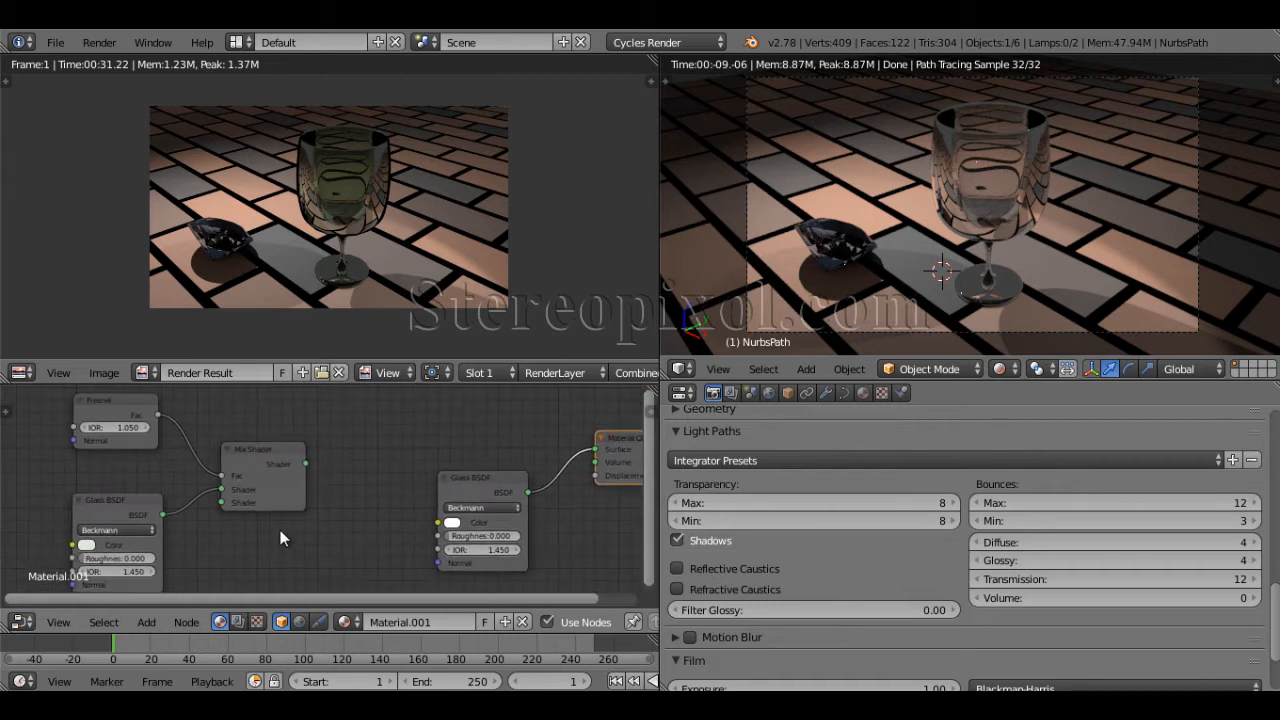
{"action": "middle_click_drag", "start_coordinate": [361, 476], "coordinate": [330, 473]}
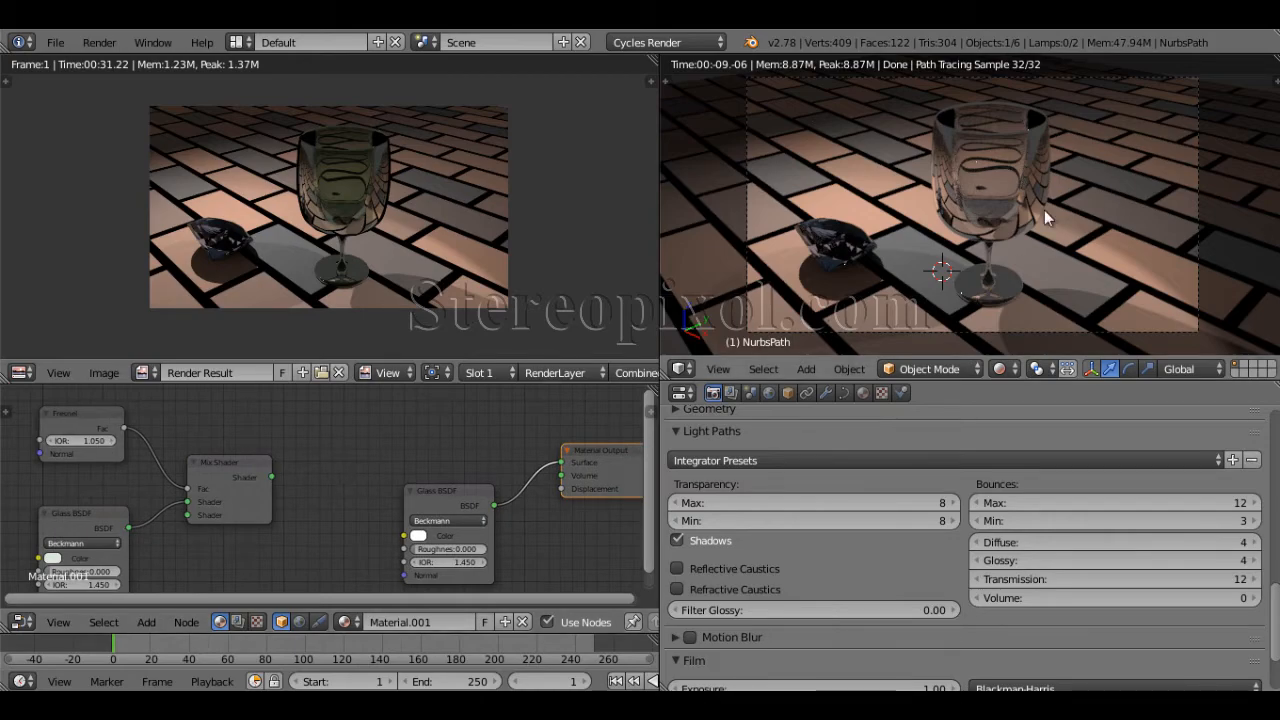
{"action": "scroll", "coordinate": [1044, 208], "scroll_direction": "up", "scroll_amount": 5}
{"action": "scroll", "coordinate": [1076, 220], "scroll_direction": "down", "scroll_amount": 6}
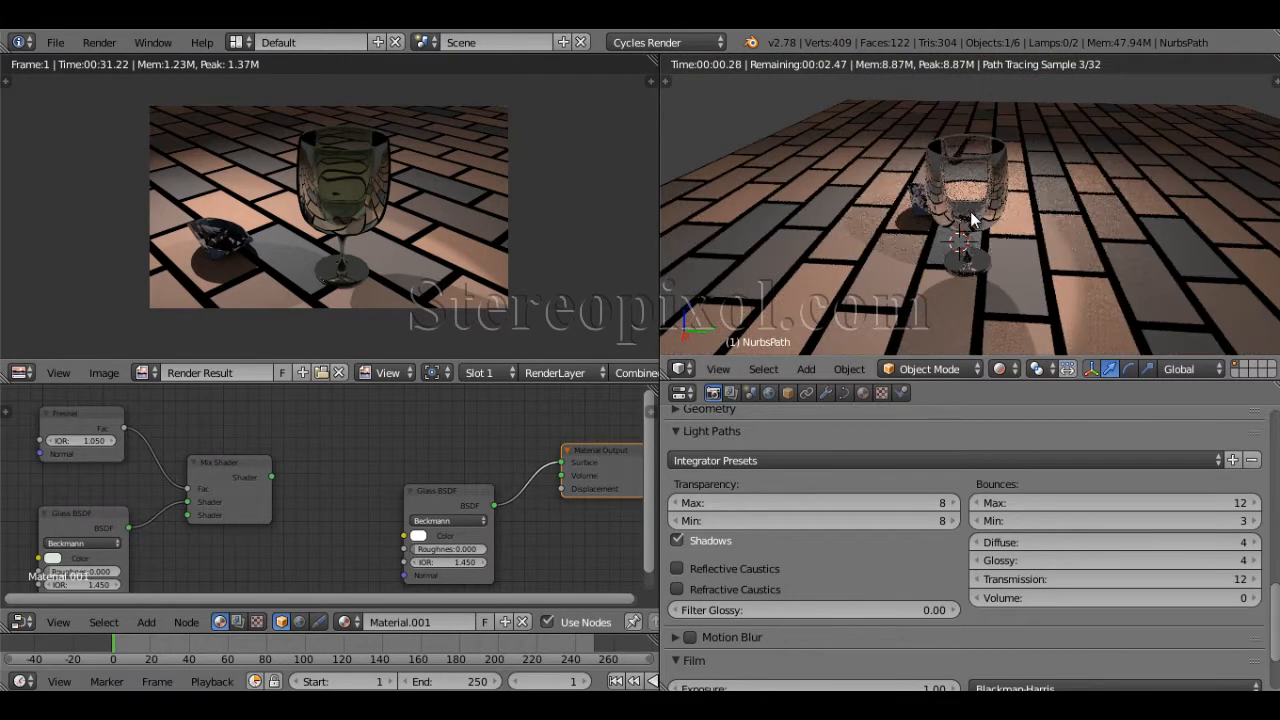
{"action": "scroll", "coordinate": [1028, 213], "scroll_direction": "up", "scroll_amount": 6}
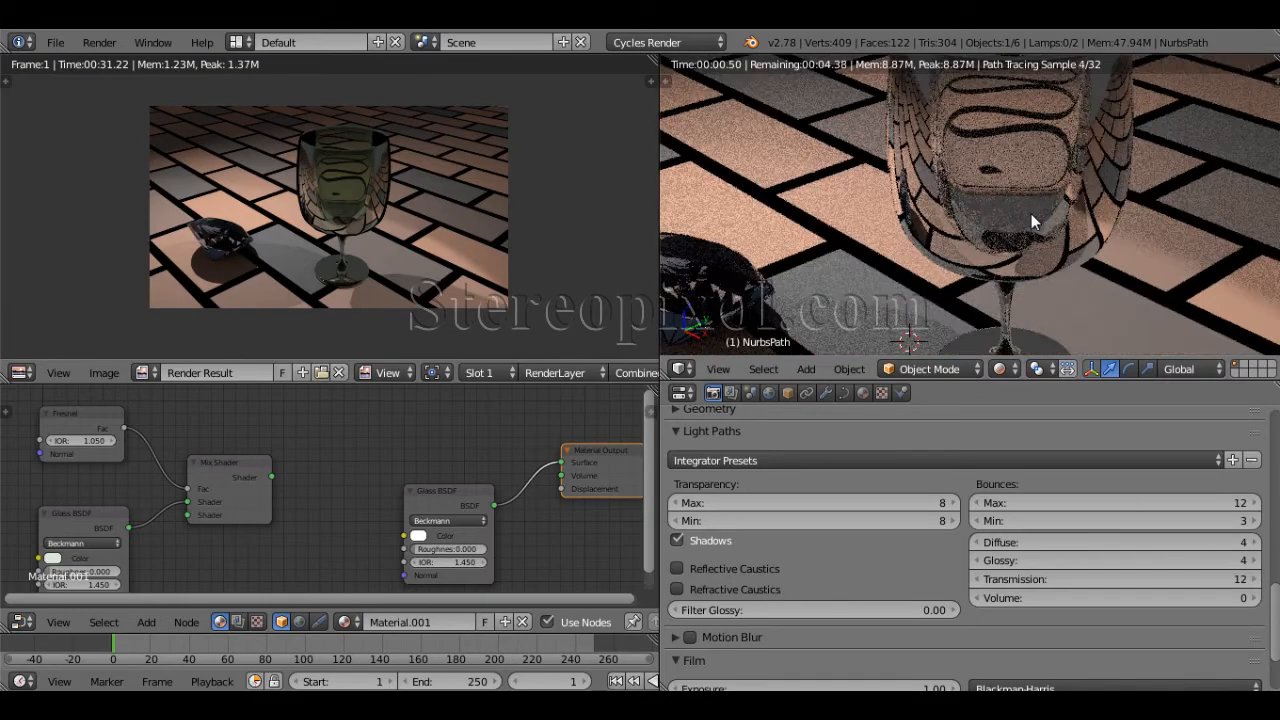
Compare the wine glass in the rendered viewport with the glass in the earlier render result from close up.
{"action": "mouse_move", "coordinate": [976, 240]}
{"action": "middle_mouse_down", "text": "shift"}
{"action": "mouse_move", "coordinate": [931, 249]}
{"action": "mouse_move", "coordinate": [962, 250]}
{"action": "middle_mouse_up", "text": "shift"}
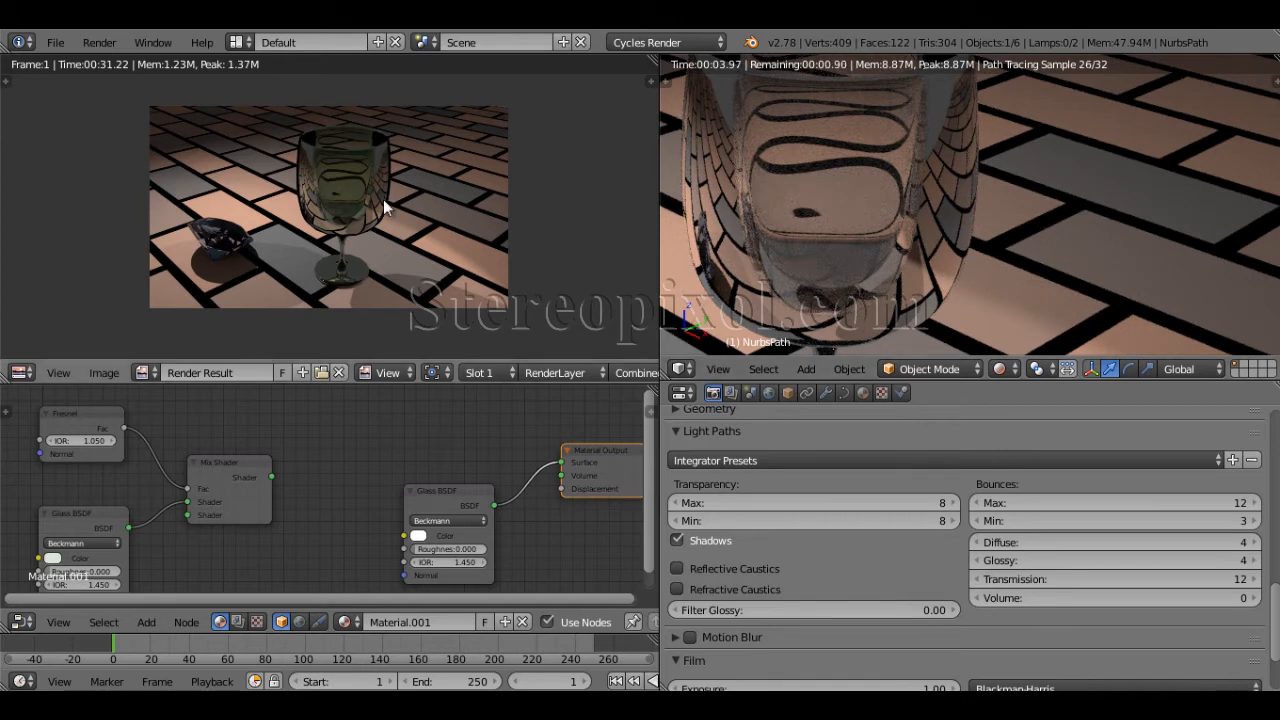
{"action": "scroll", "coordinate": [385, 200], "scroll_direction": "up", "scroll_amount": 2}
{"action": "scroll", "coordinate": [385, 200], "scroll_direction": "up", "scroll_amount": 1}
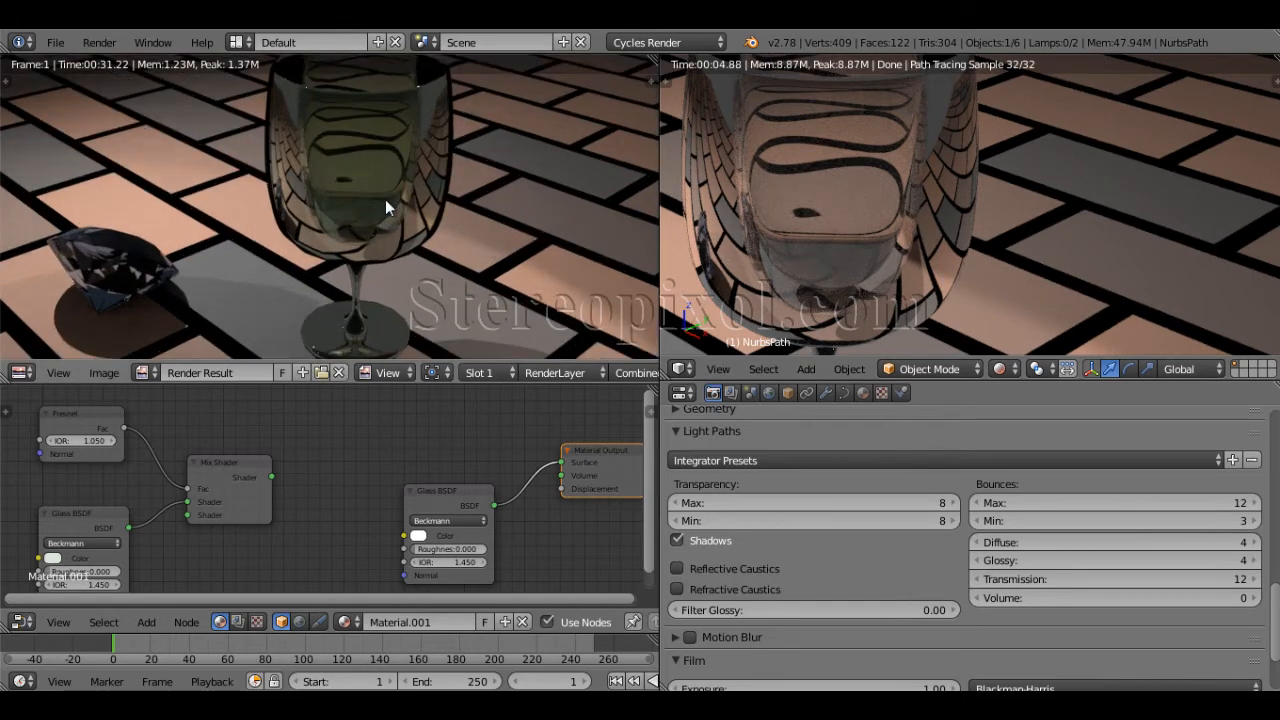
{"action": "middle_click_drag", "start_coordinate": [432, 191], "coordinate": [343, 228]}
{"action": "scroll", "coordinate": [331, 215], "scroll_direction": "up", "scroll_amount": 1}
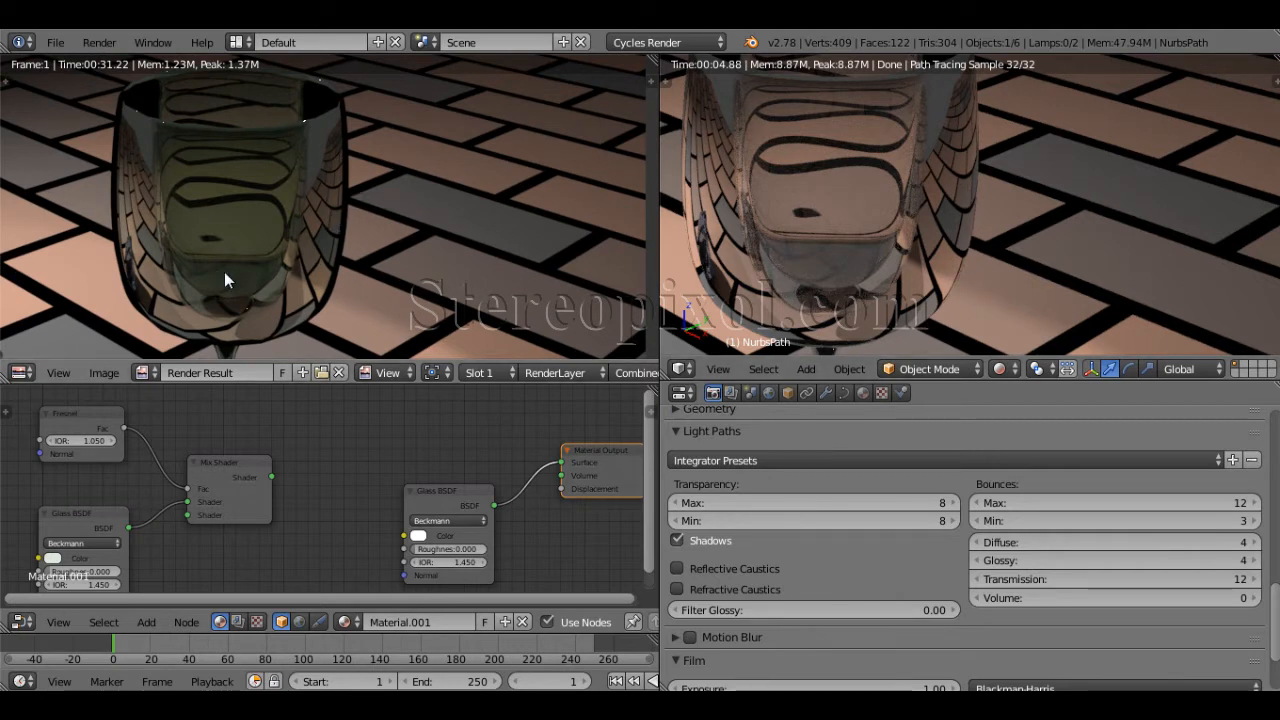
{"action": "scroll", "coordinate": [856, 237], "scroll_direction": "down", "scroll_amount": 2}
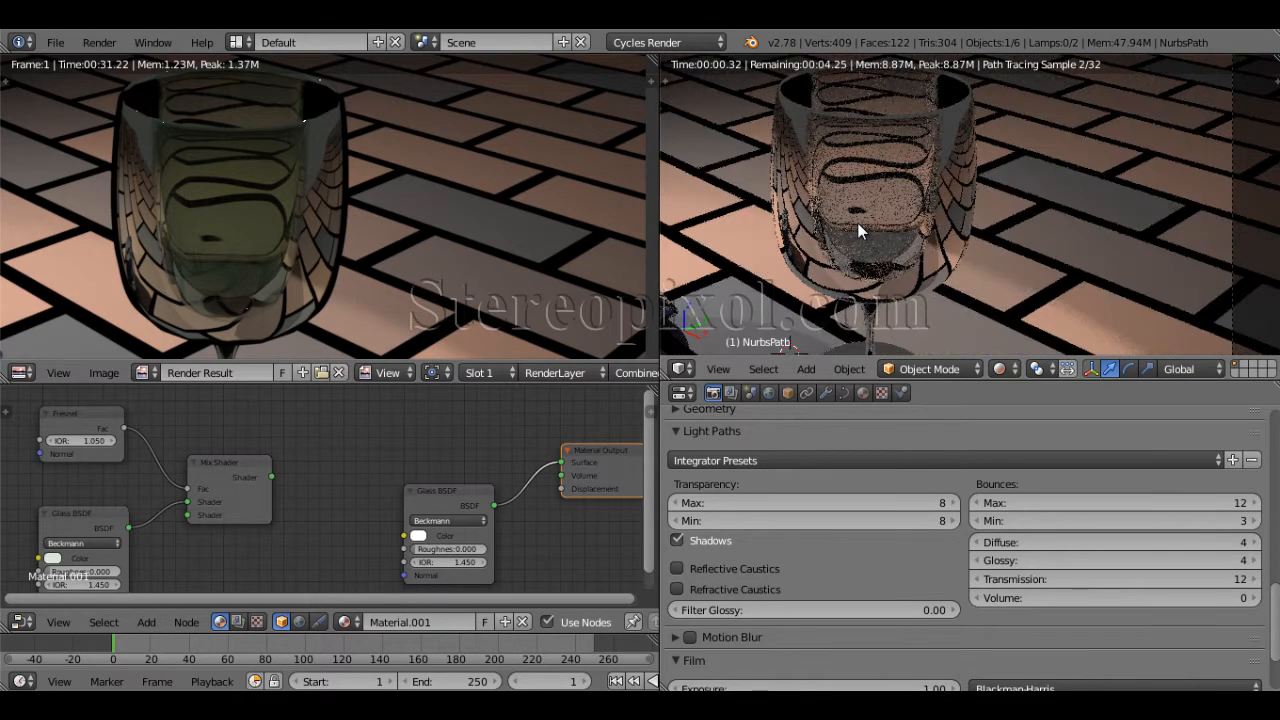
{"action": "scroll", "coordinate": [857, 222], "scroll_direction": "down", "scroll_amount": 1}
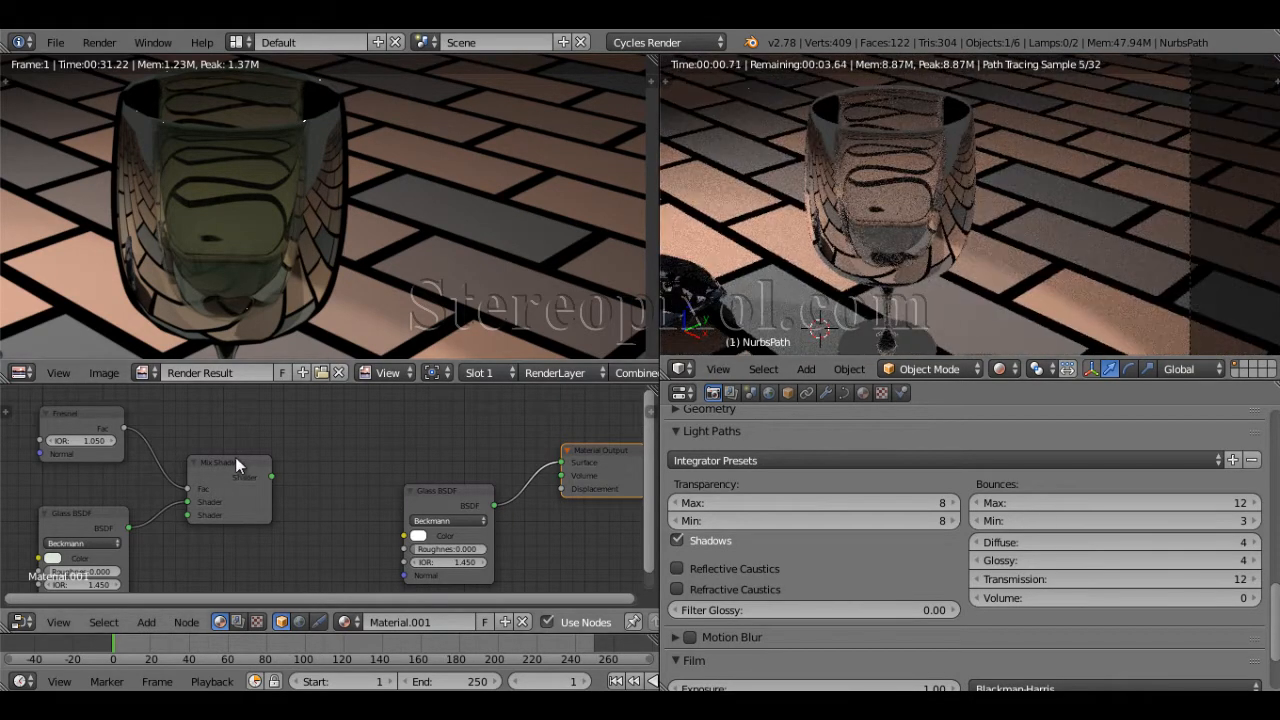
Move the connected Glass BSDF node slightly away from the Material Output and add a Fresnel node above it.
{"action": "left_click_drag", "start_coordinate": [429, 497], "coordinate": [409, 506]}
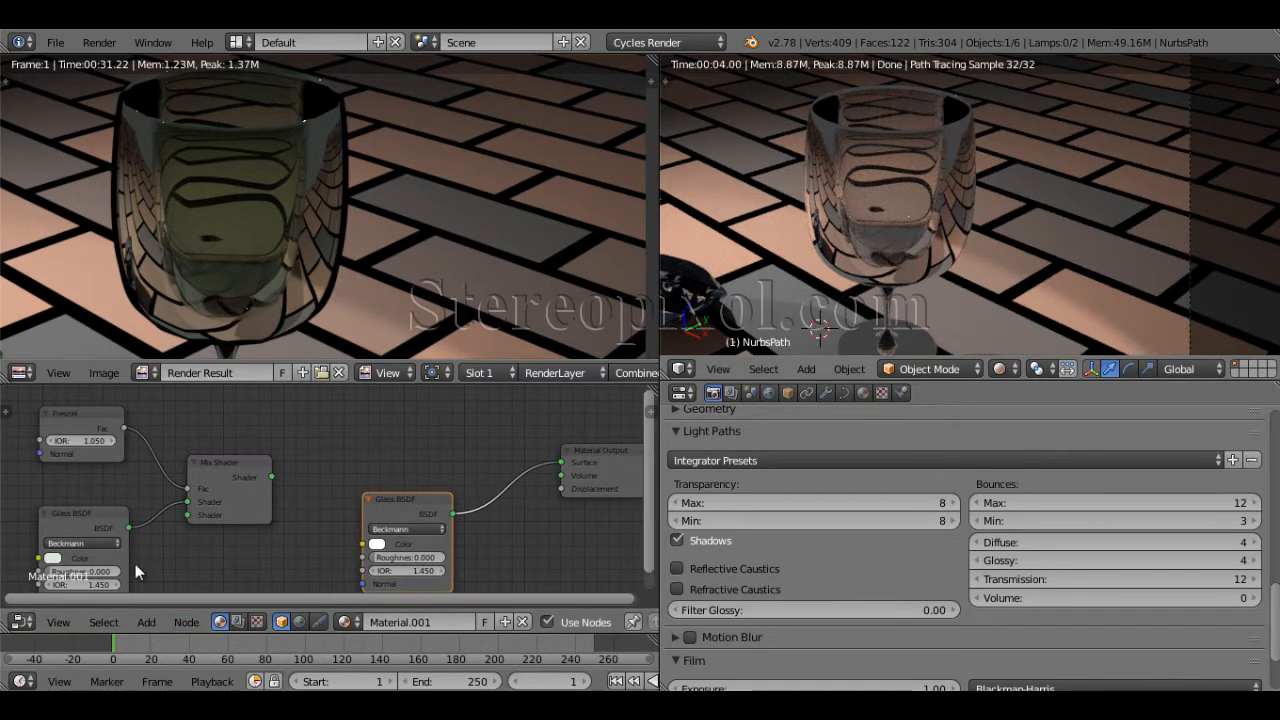
{"action": "left_click", "coordinate": [148, 623]}
{"action": "mouse_move", "coordinate": [200, 580]}
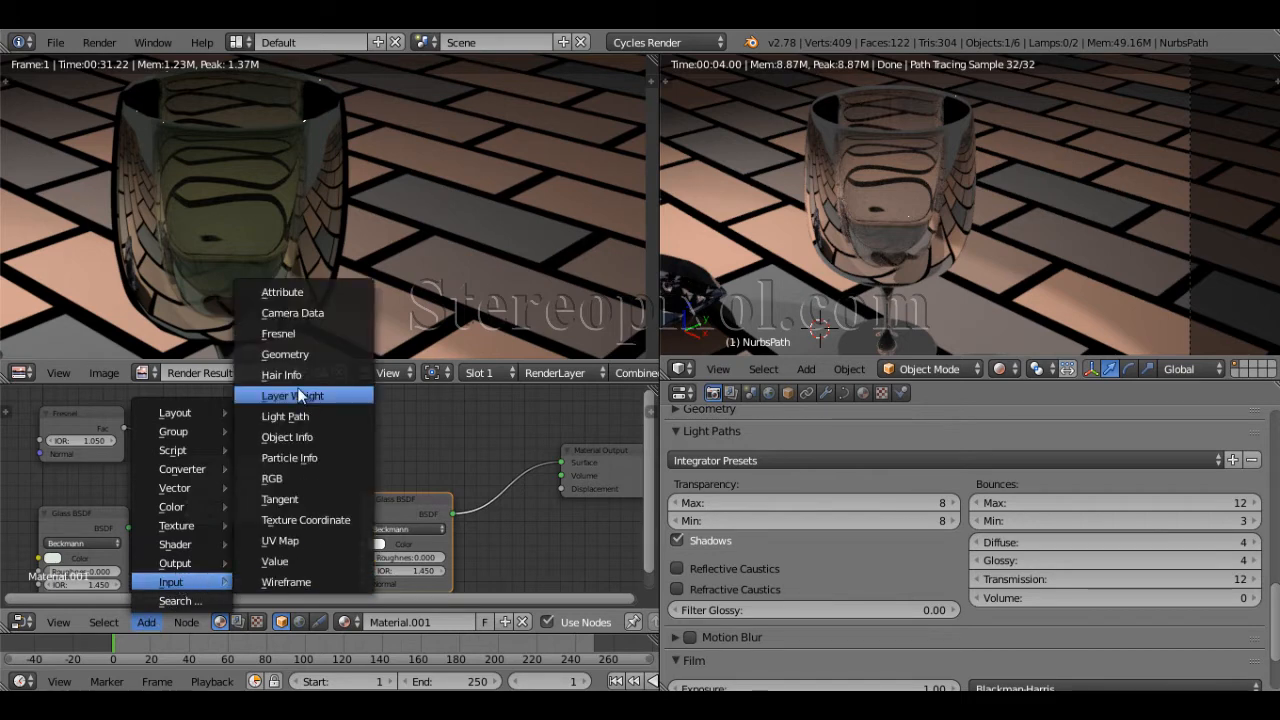
{"action": "left_click", "coordinate": [300, 333]}
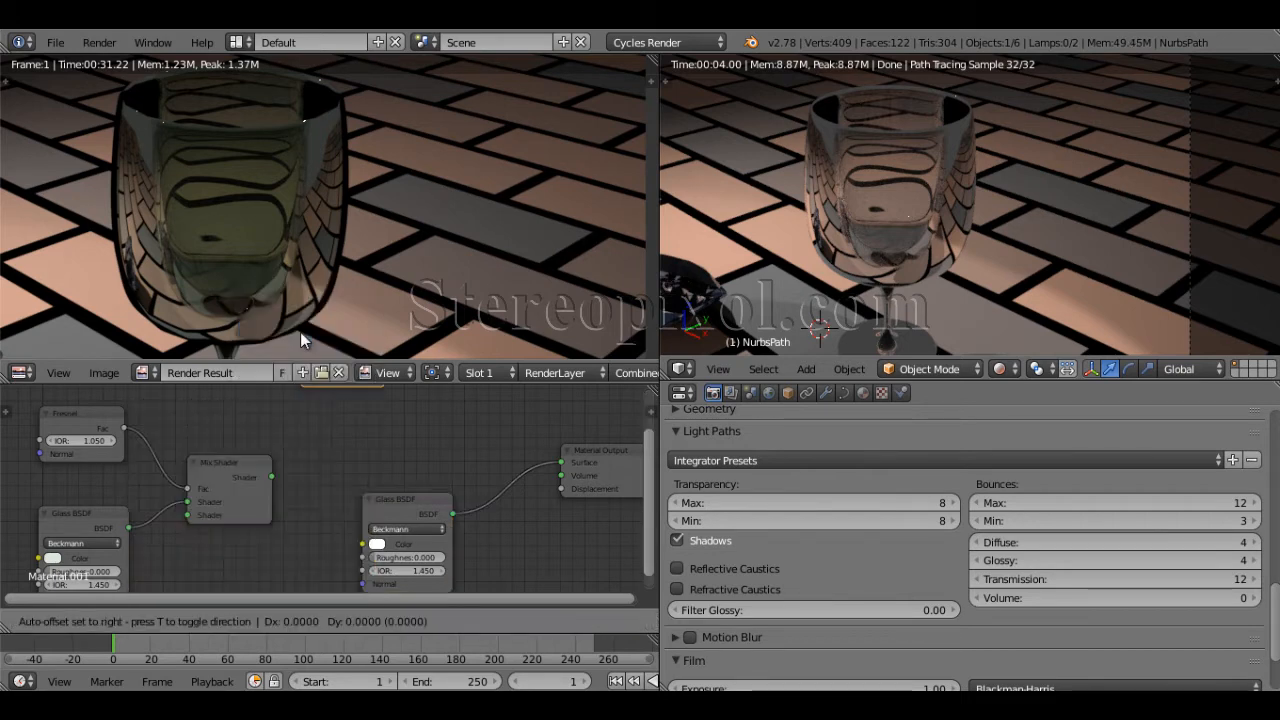
{"action": "left_click", "coordinate": [362, 420]}
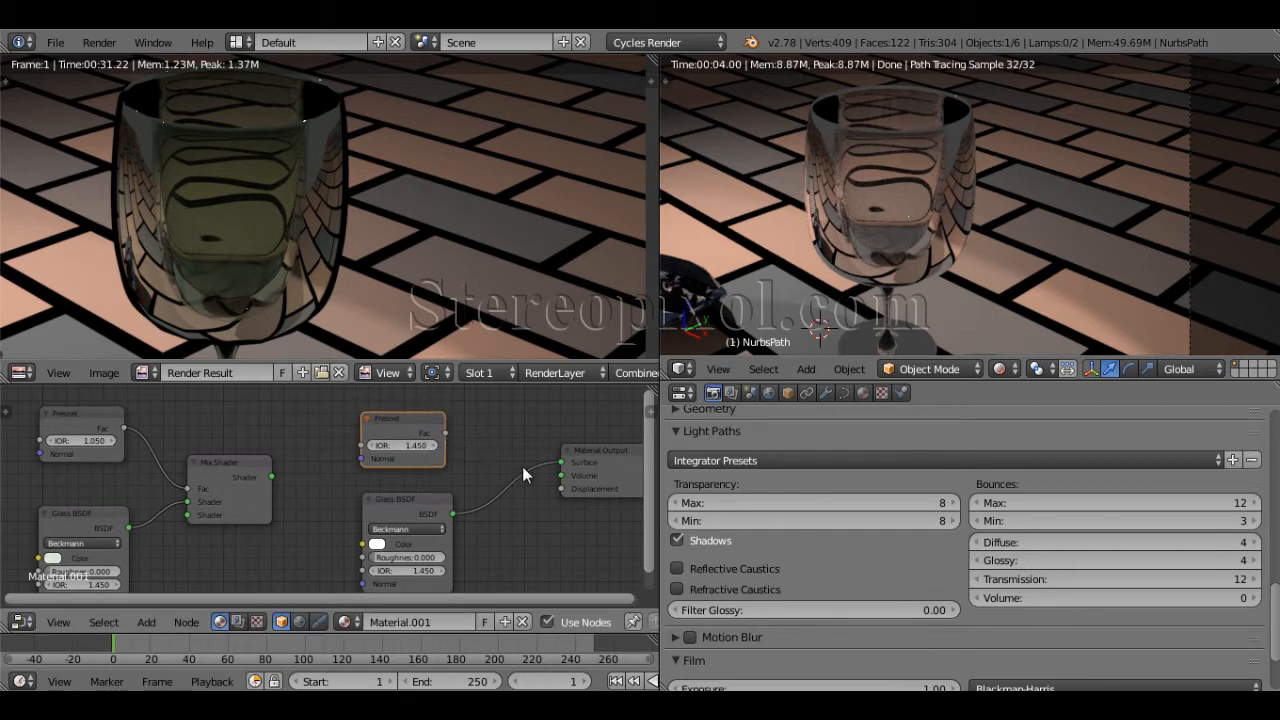
Insert a Mix Shader between the connected Glass BSDF and the Material Output, and link the new Fresnel node to its Fac input.
{"action": "middle_click_drag", "start_coordinate": [483, 461], "coordinate": [400, 460]}
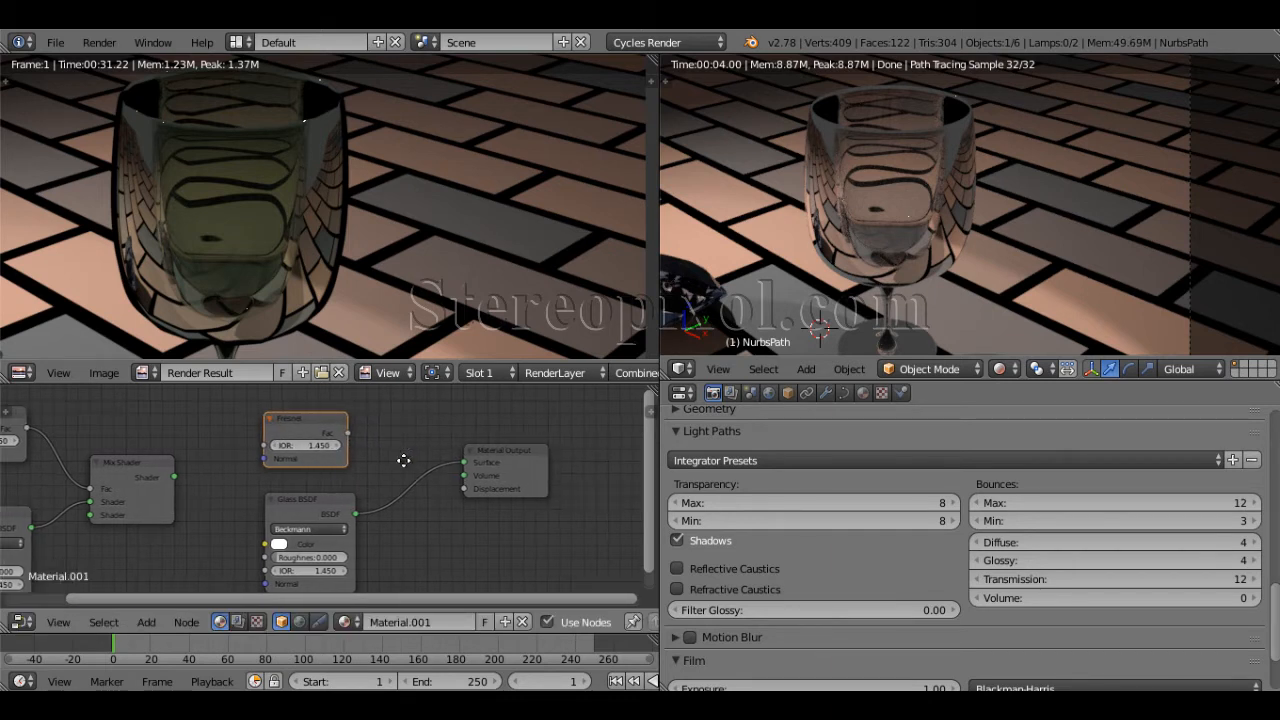
{"action": "left_click", "coordinate": [146, 622]}
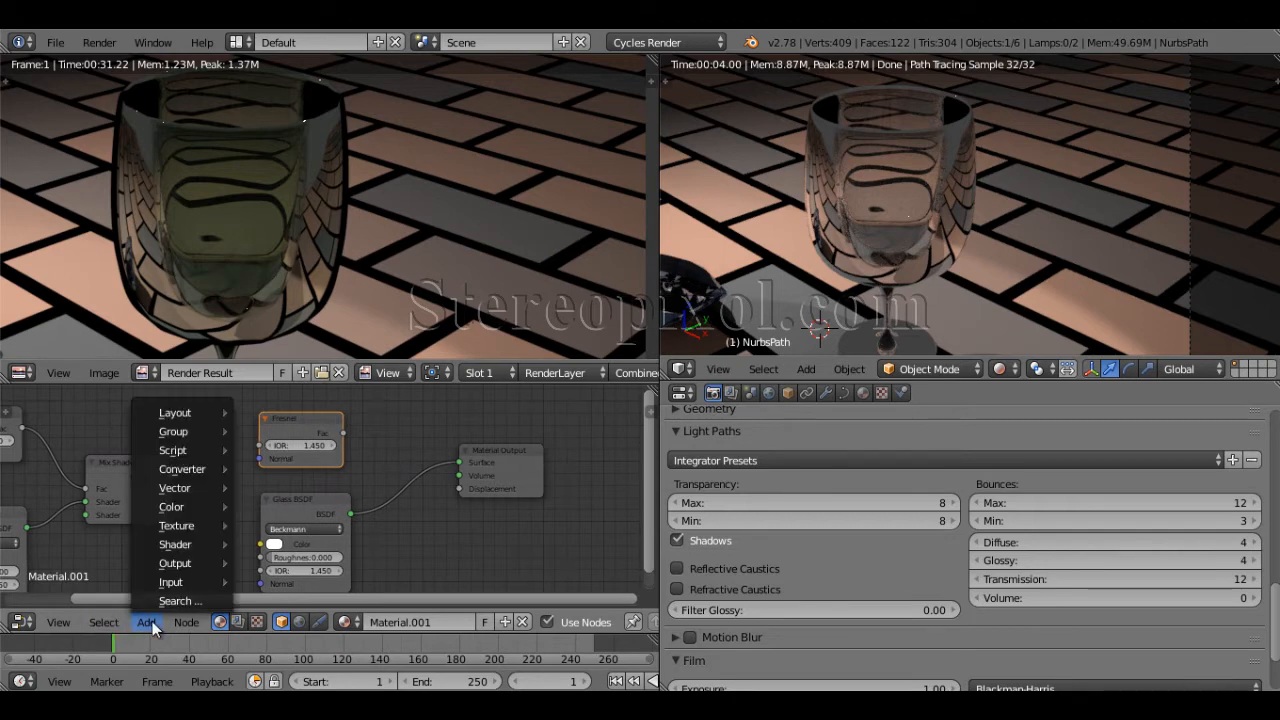
{"action": "mouse_move", "coordinate": [210, 563]}
{"action": "mouse_move", "coordinate": [221, 542]}
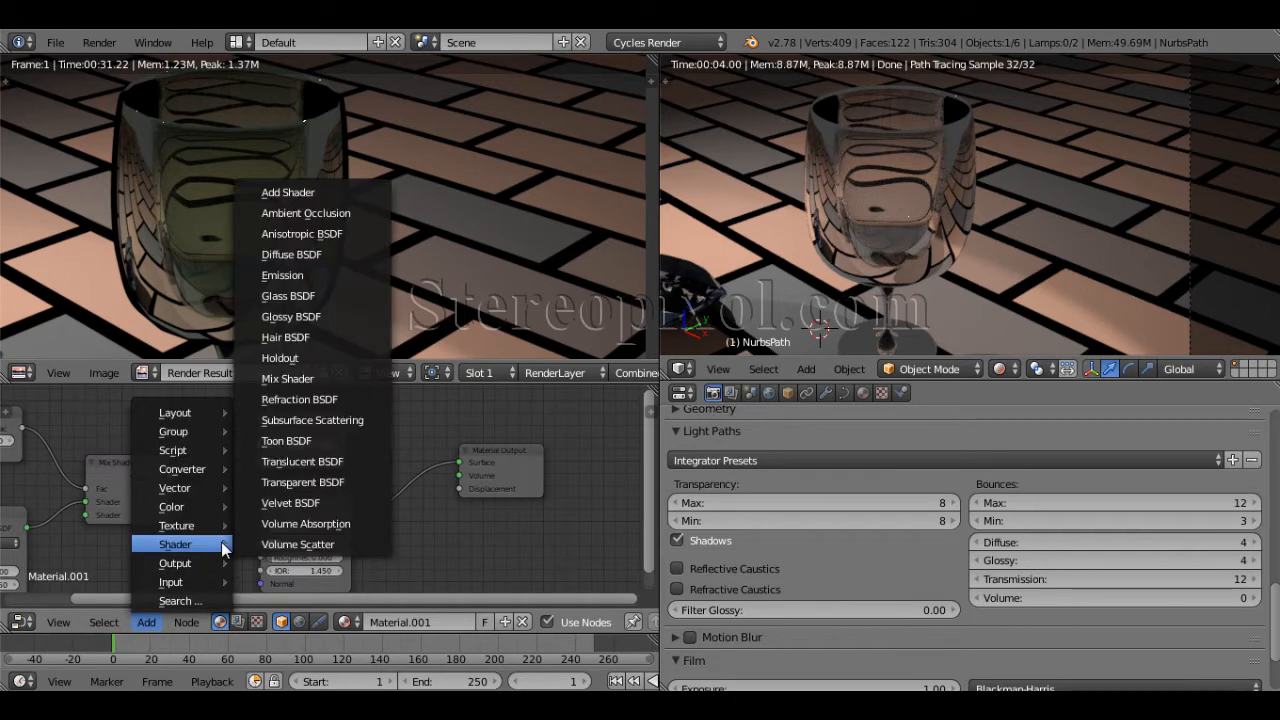
{"action": "left_click", "coordinate": [327, 384]}
{"action": "left_click", "coordinate": [364, 418]}
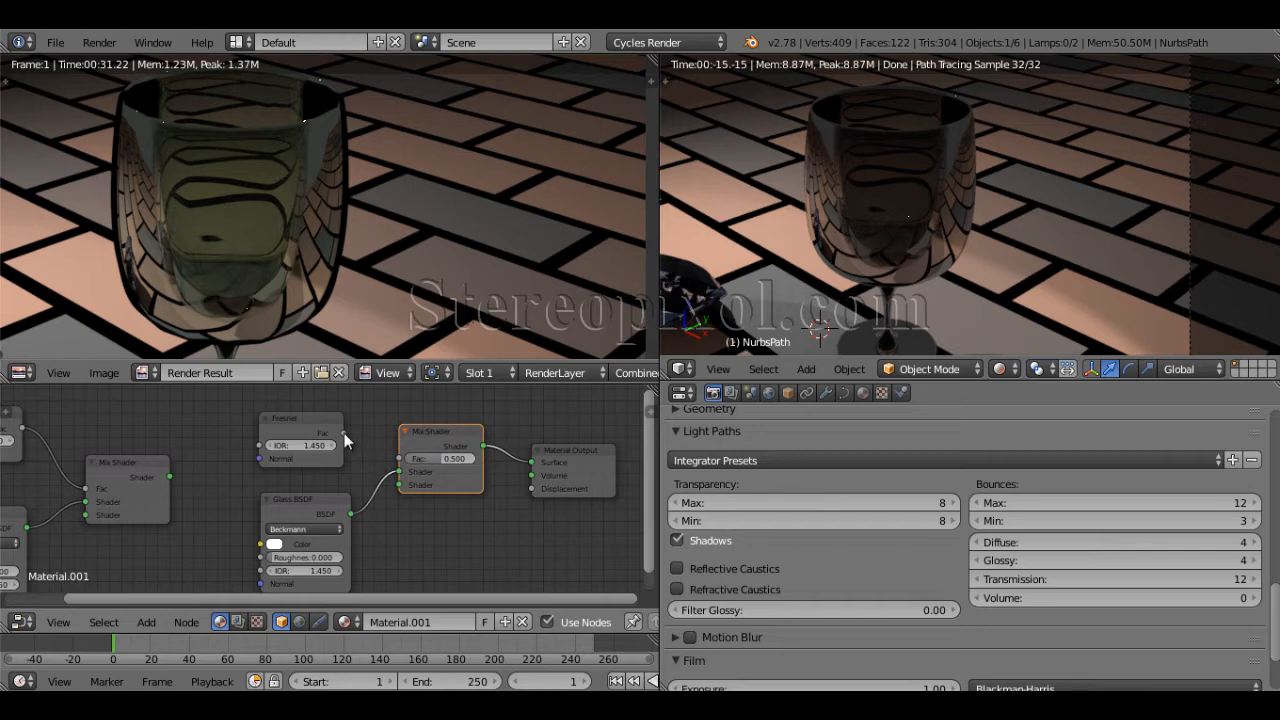
{"action": "left_click_drag", "start_coordinate": [345, 439], "coordinate": [398, 458]}
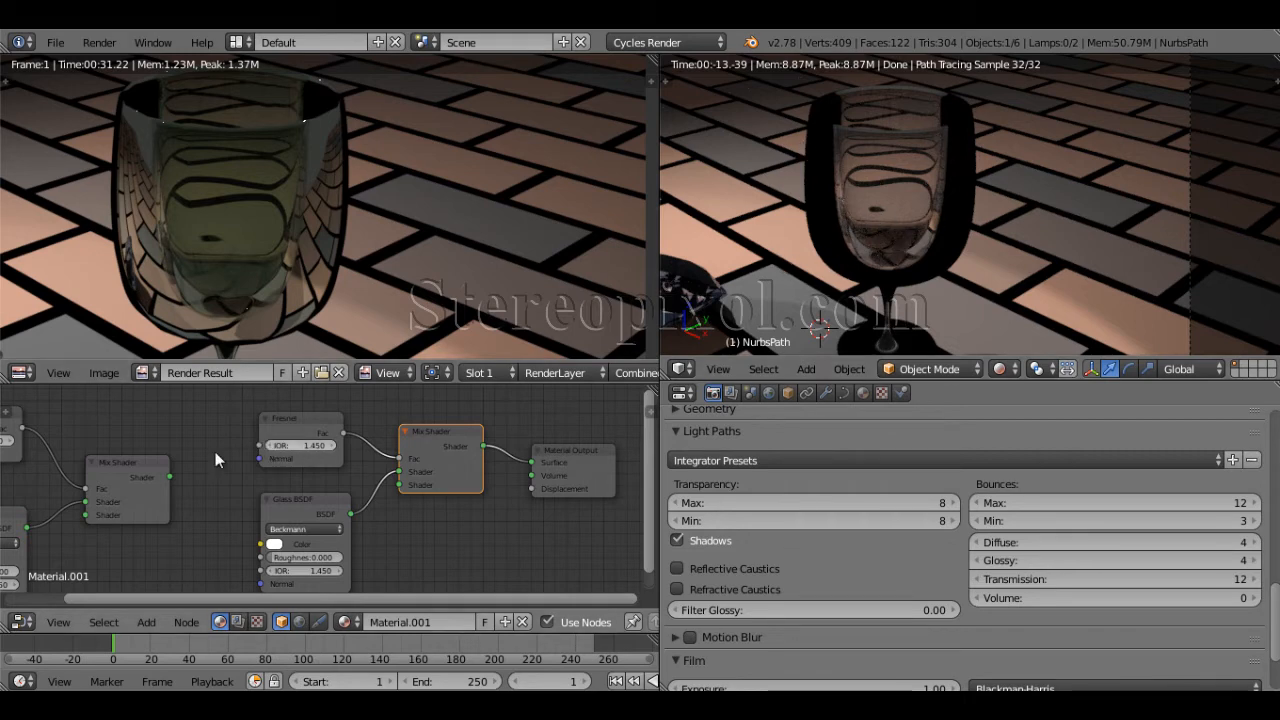
Try an IOR of 0.95 on the new Fresnel node and set it to 1.
{"action": "middle_click_drag", "start_coordinate": [216, 460], "coordinate": [314, 468]}
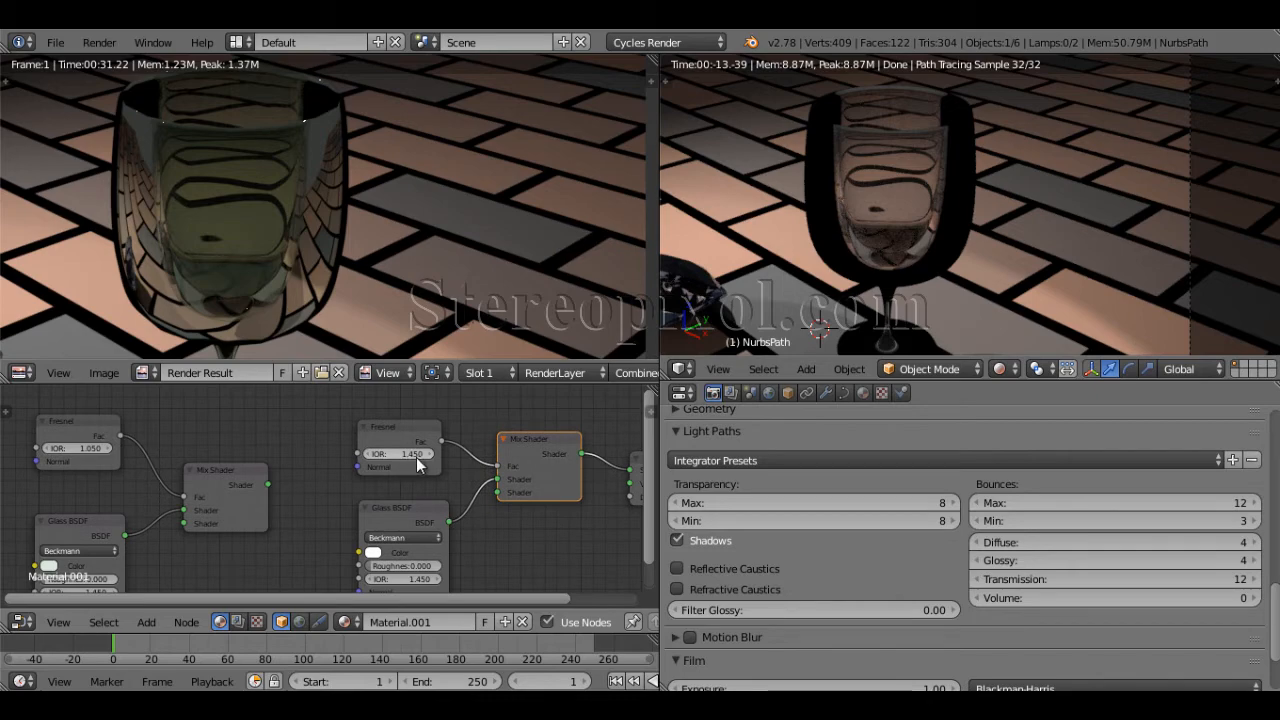
{"action": "left_click_drag", "start_coordinate": [418, 463], "coordinate": [411, 459]}
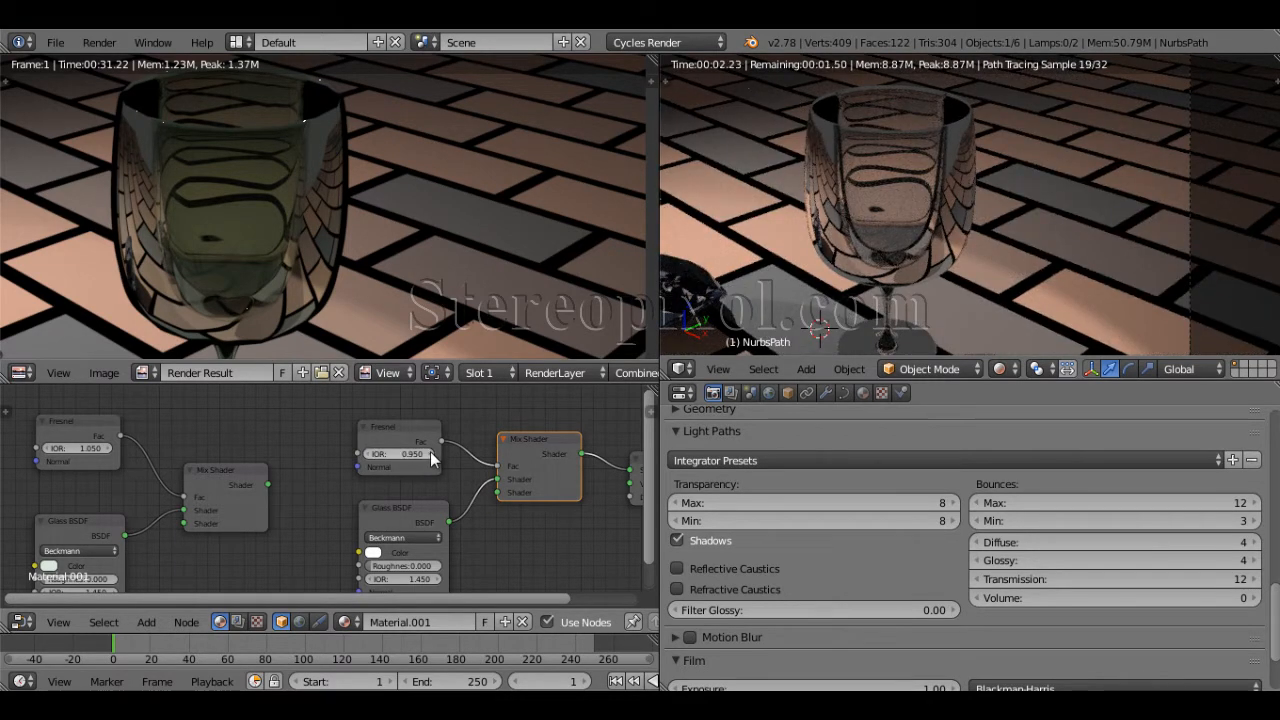
{"action": "left_click", "coordinate": [431, 456]}
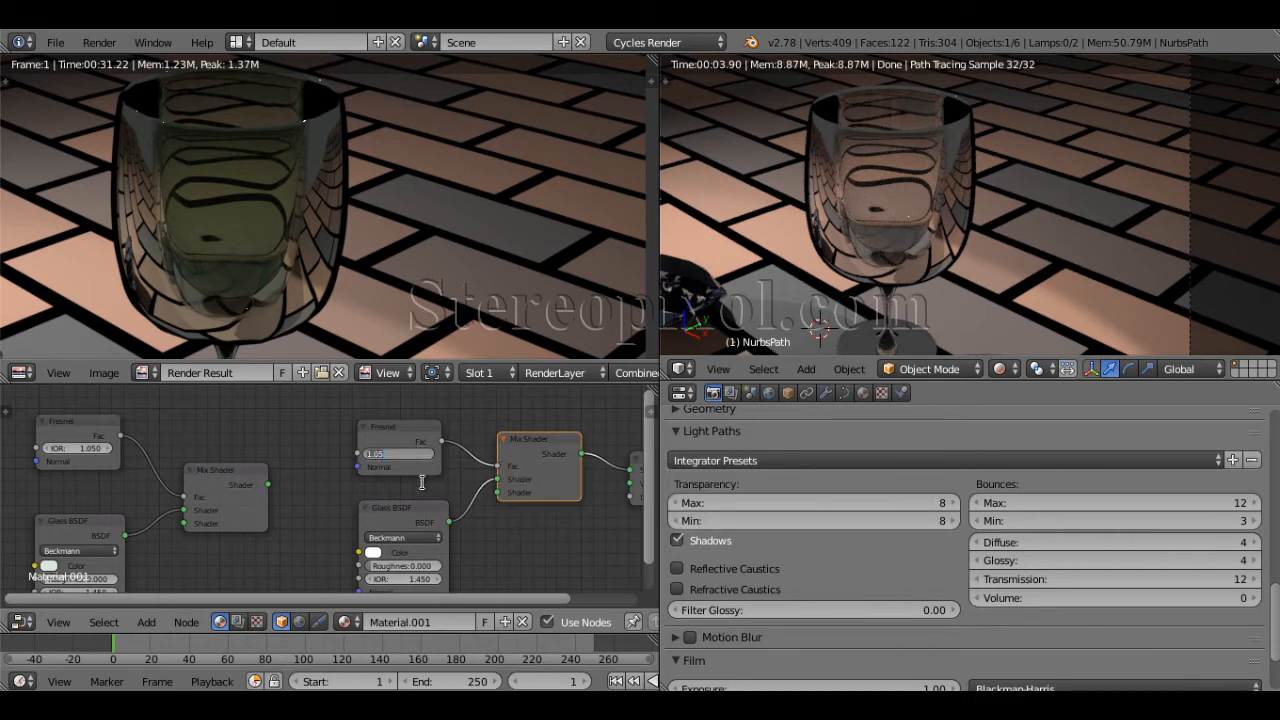
{"action": "left_click", "coordinate": [381, 460]}
{"action": "type", "text": "1"}
{"action": "key", "text": "Return"}
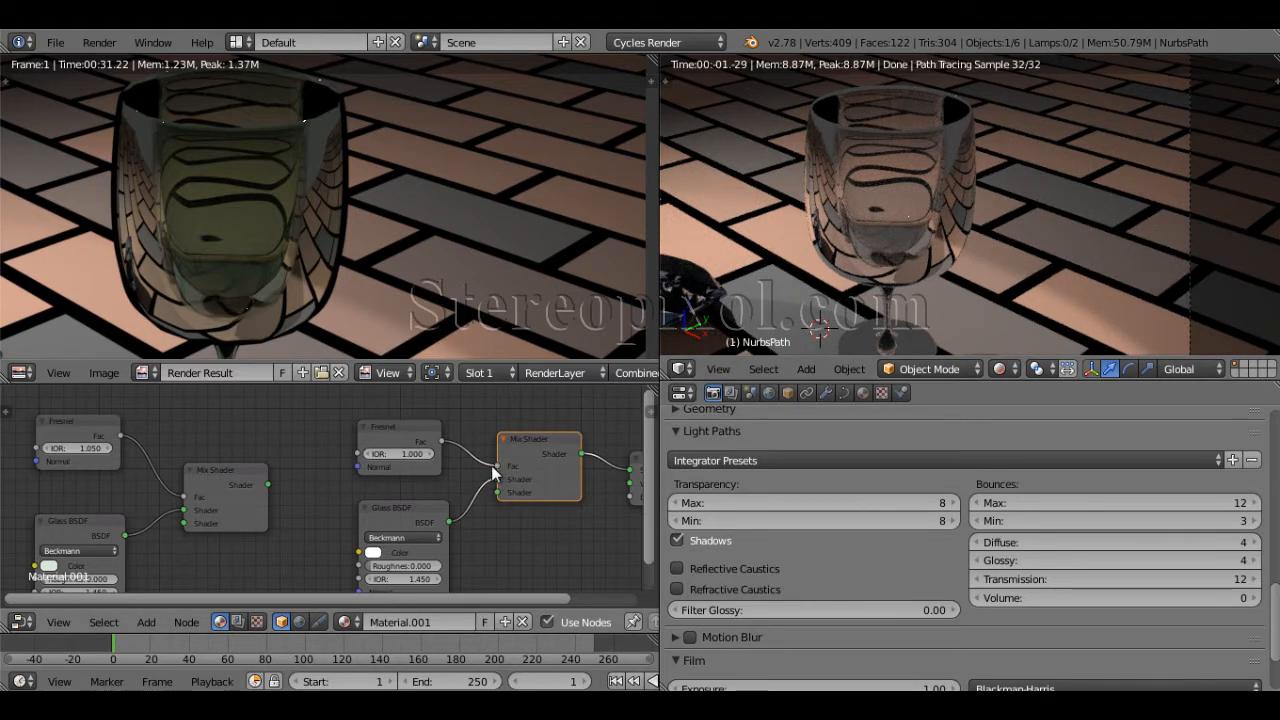
Disconnect the Fresnel node from the connected Mix Shader and try a Fac value of 1.
{"action": "left_click_drag", "start_coordinate": [498, 466], "coordinate": [557, 484]}
{"action": "left_click", "coordinate": [553, 468]}
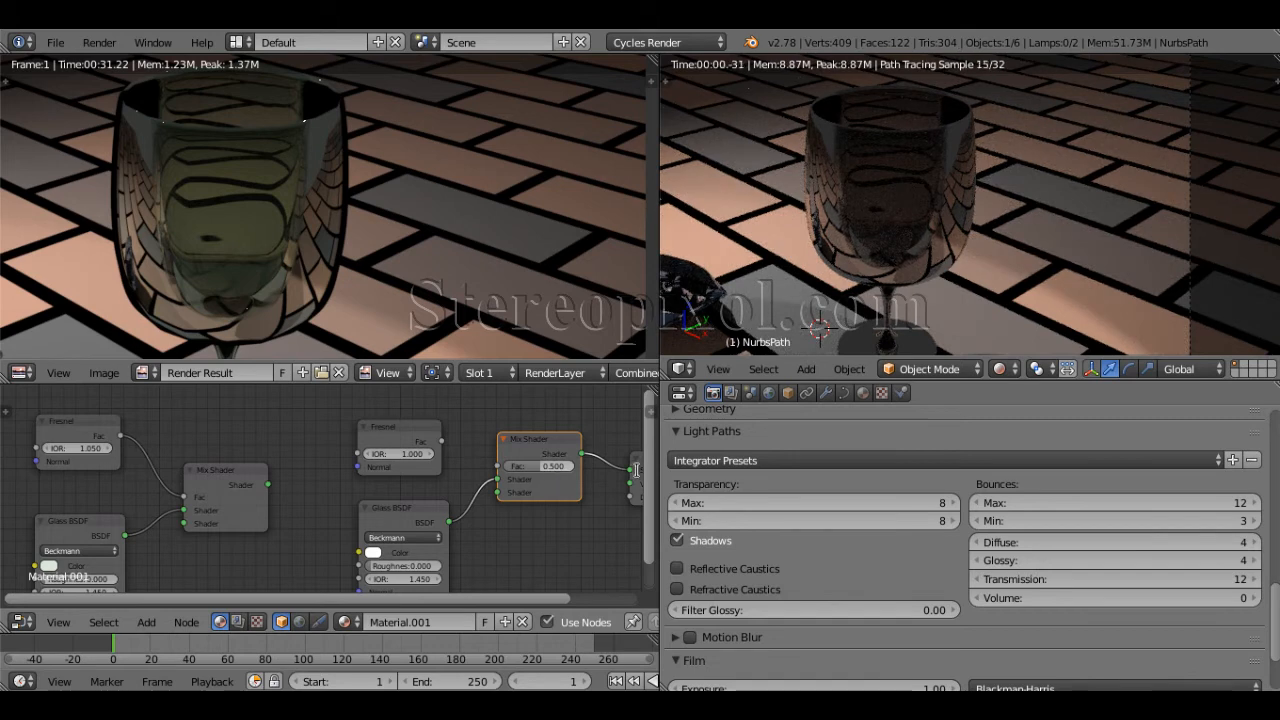
{"action": "type", "text": "1"}
{"action": "key", "text": "Return"}
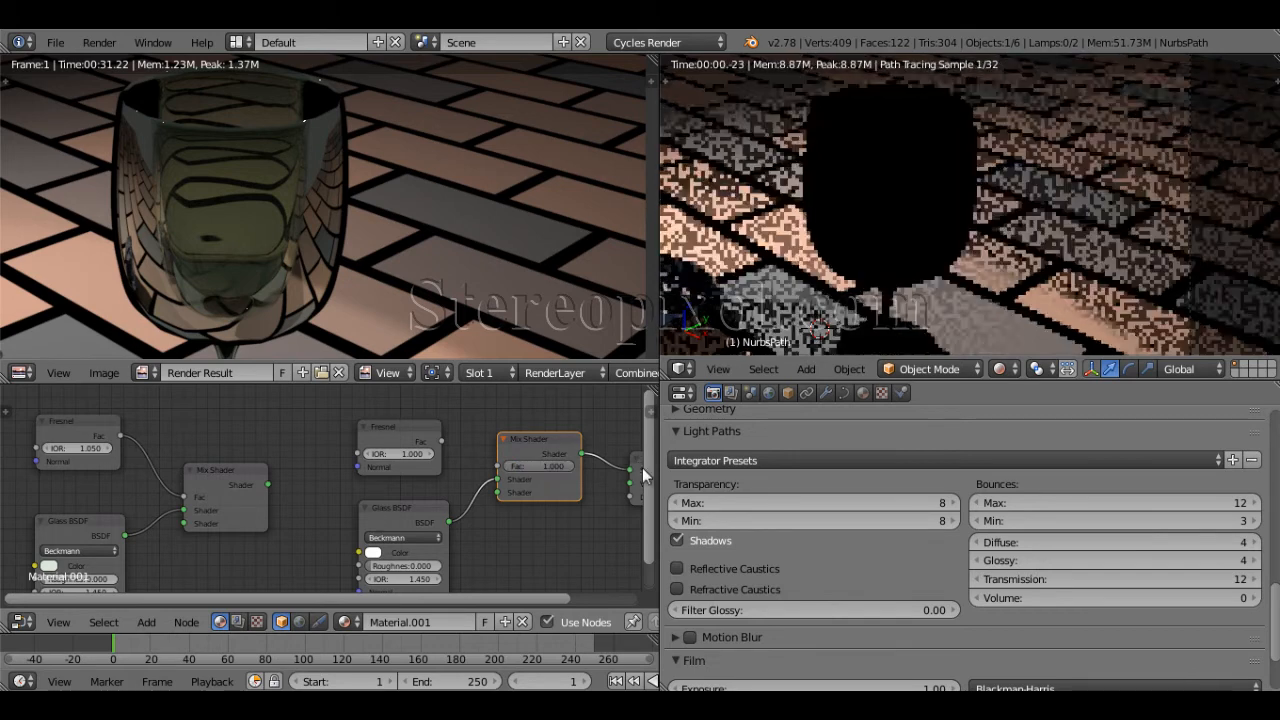
Set the connected Mix Shader's Fac to 0 and reconnect the Fresnel node to the Fac input.
{"action": "left_click_drag", "start_coordinate": [562, 467], "coordinate": [535, 476]}
{"action": "left_click", "coordinate": [534, 466]}
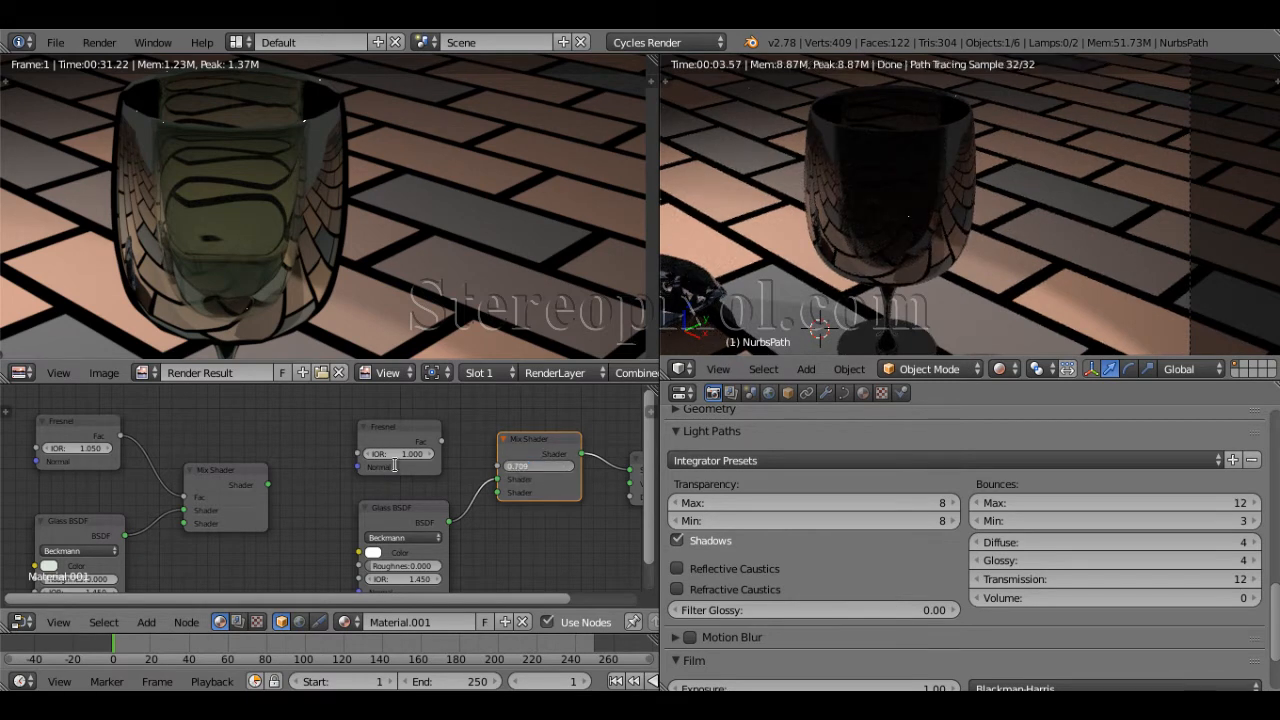
{"action": "type", "text": "0"}
{"action": "key", "text": "Return"}
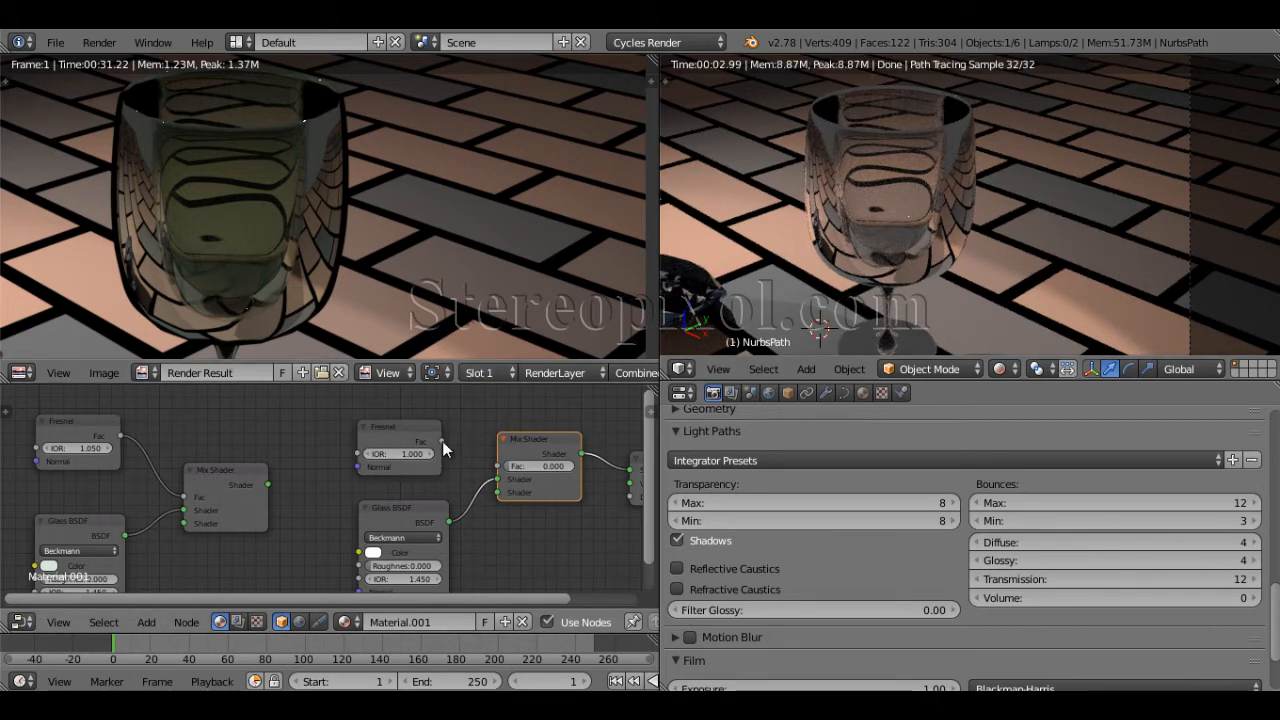
{"action": "left_click_drag", "start_coordinate": [443, 441], "coordinate": [497, 466]}
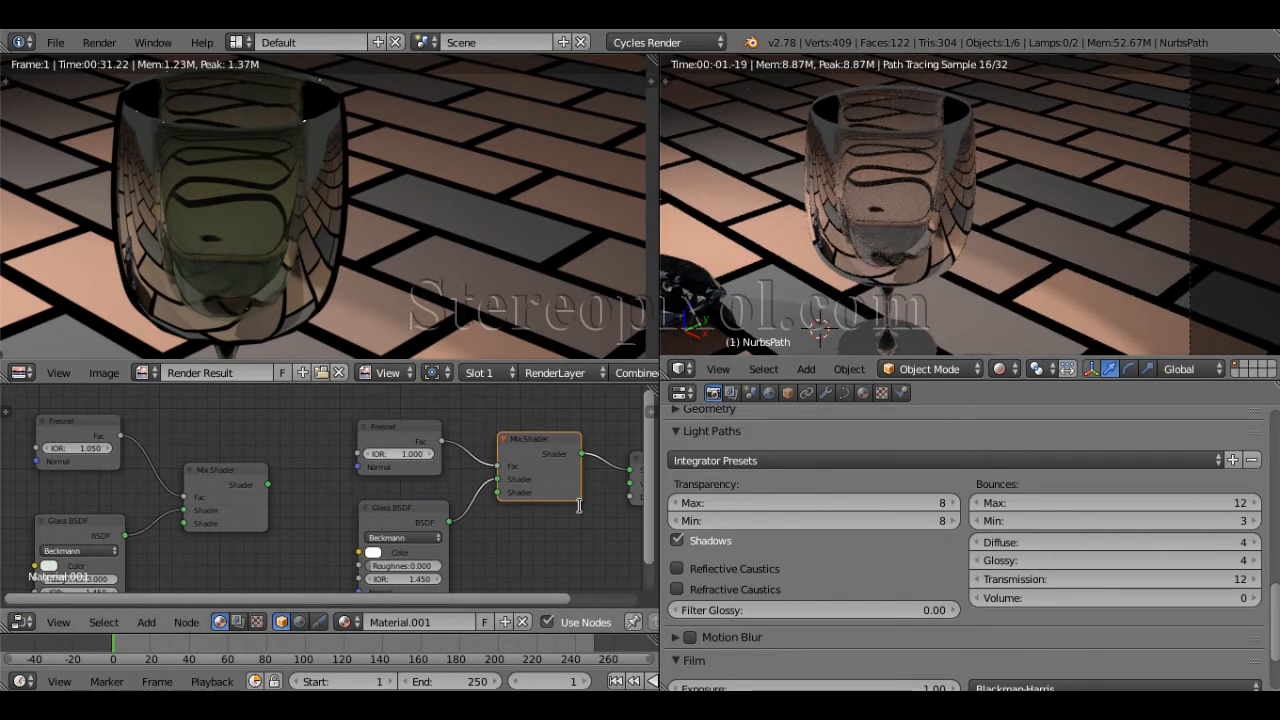
Try IOR values of 1.1 and 1.2 on the new Fresnel node to compare the dark edges of the wine glass.
{"action": "left_click", "coordinate": [404, 453]}
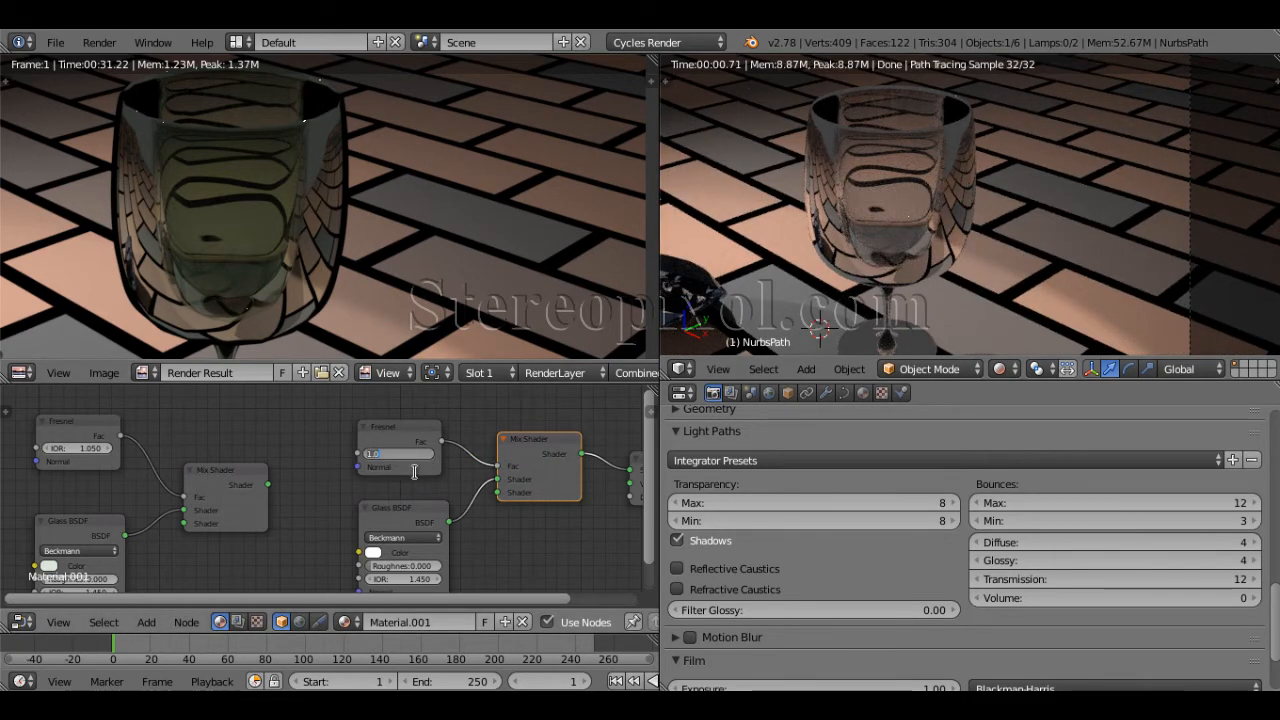
{"action": "key", "text": "Return"}
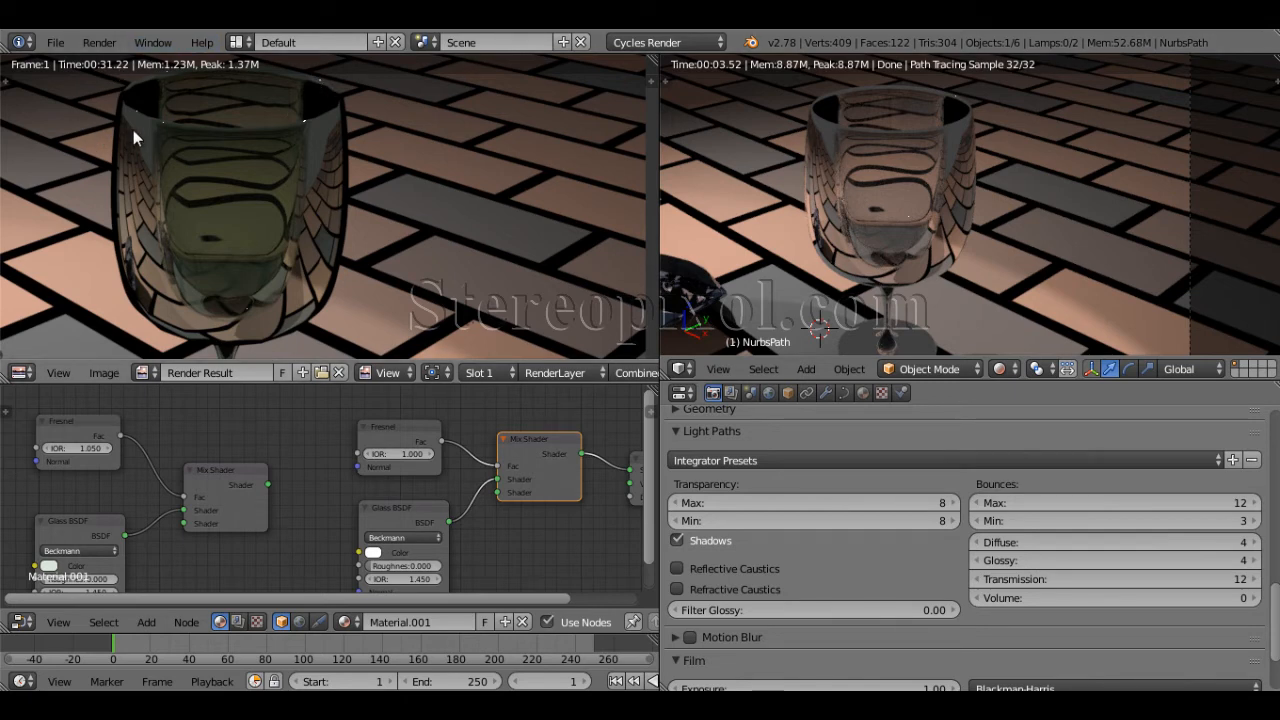
{"action": "scroll", "coordinate": [335, 240], "scroll_direction": "down", "scroll_amount": 1}
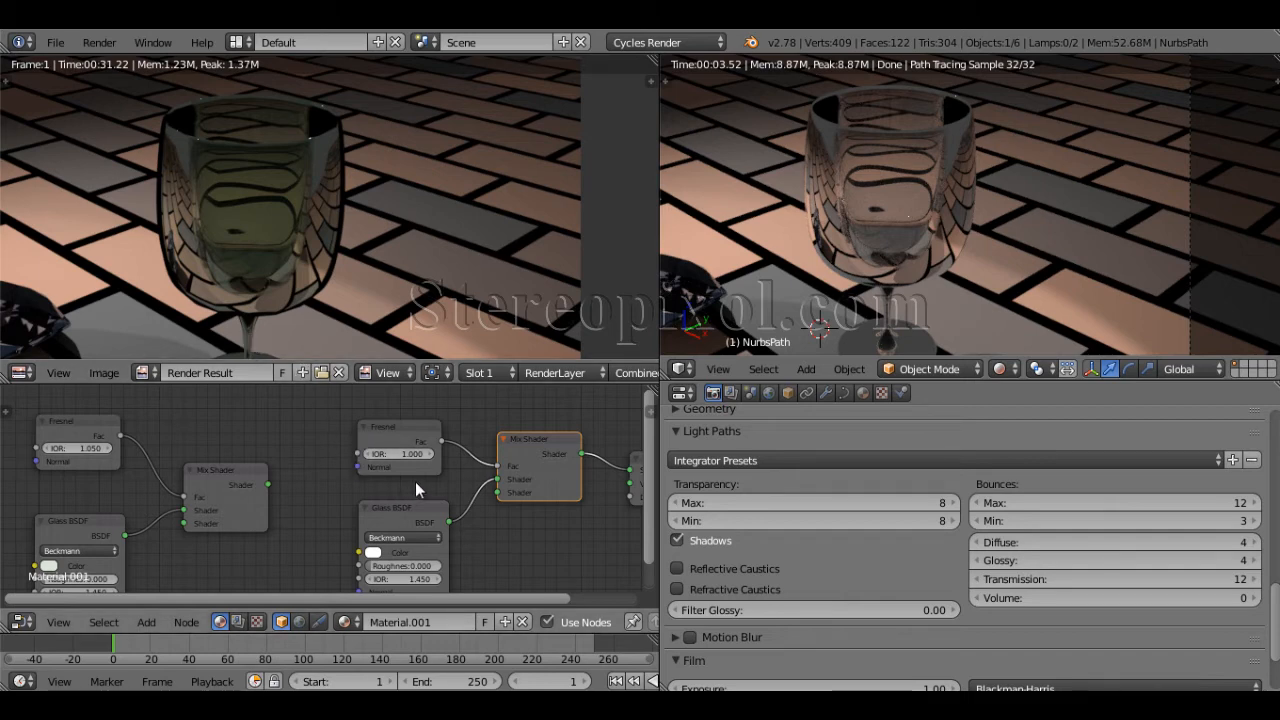
{"action": "middle_click_drag", "start_coordinate": [410, 479], "coordinate": [356, 469]}
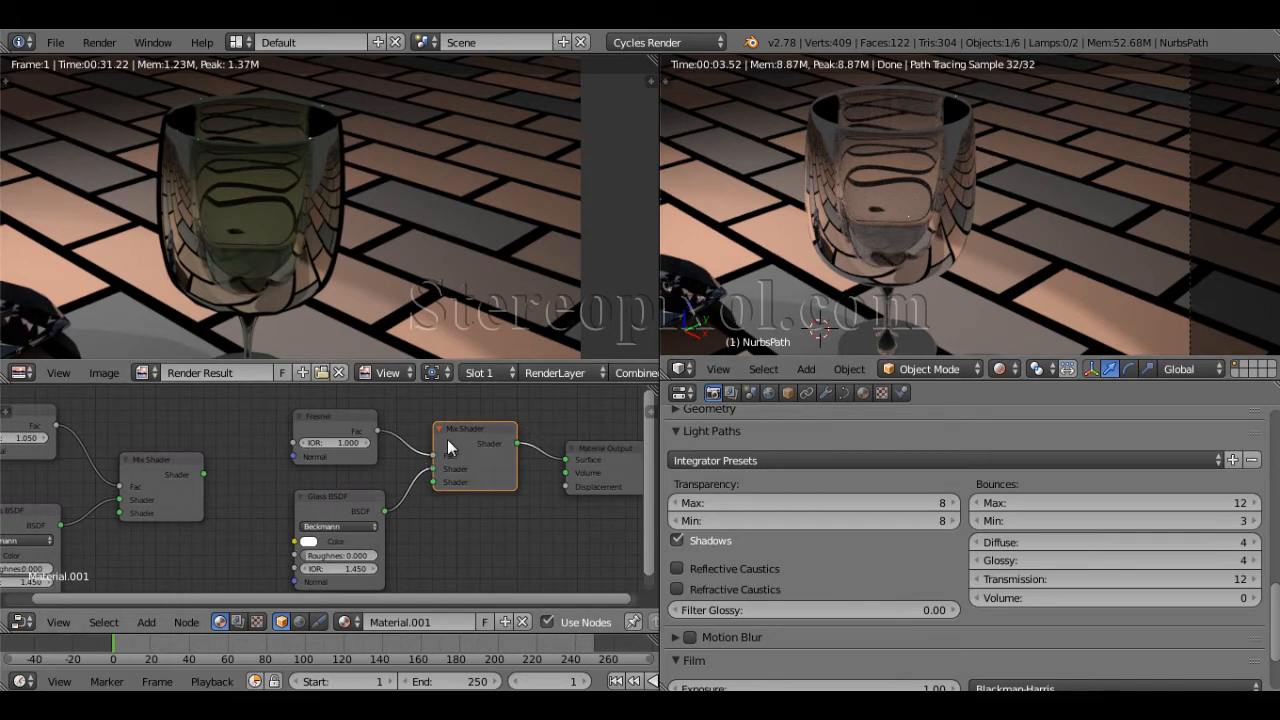
{"action": "left_click", "coordinate": [366, 443]}
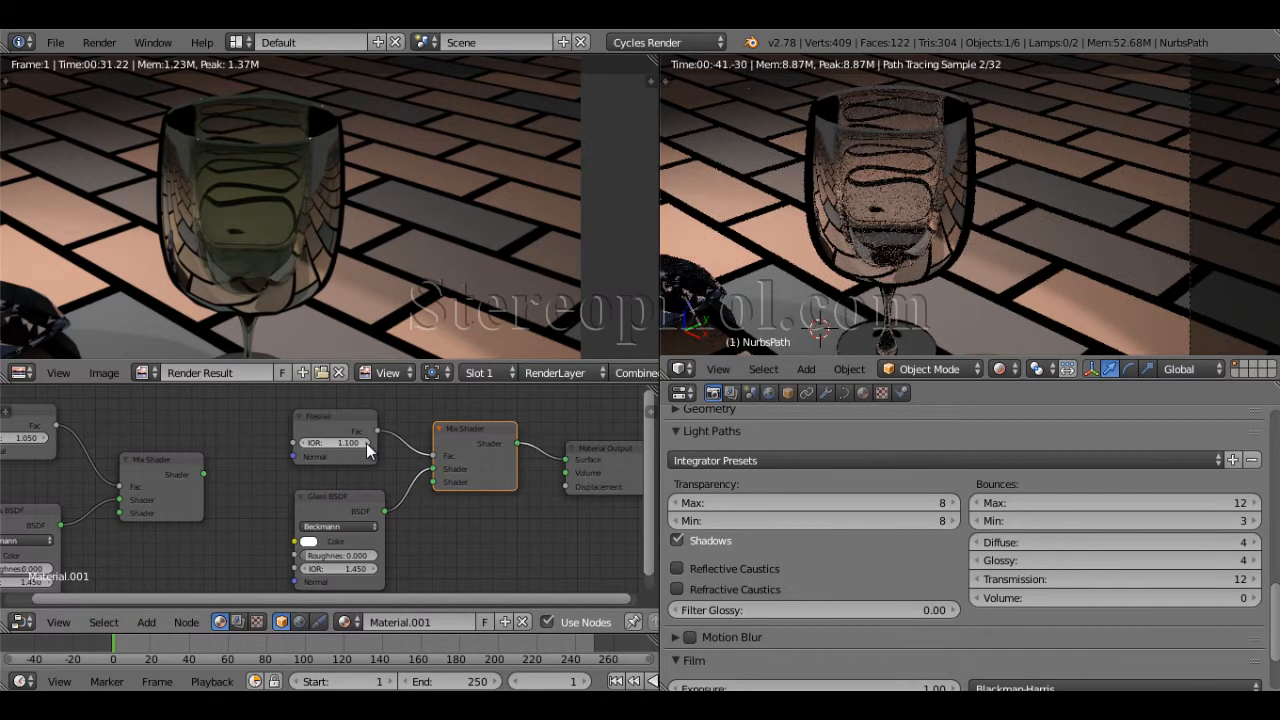
{"action": "left_click", "coordinate": [366, 443]}
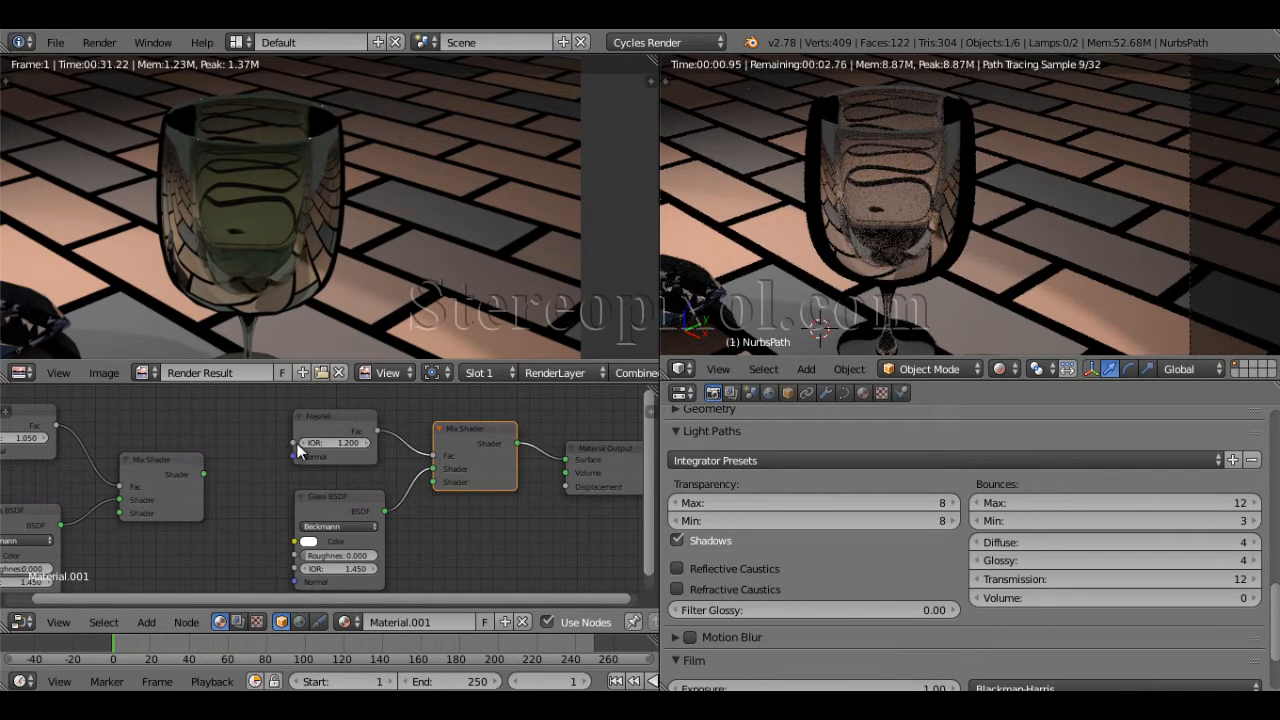
{"action": "left_click", "coordinate": [296, 445]}
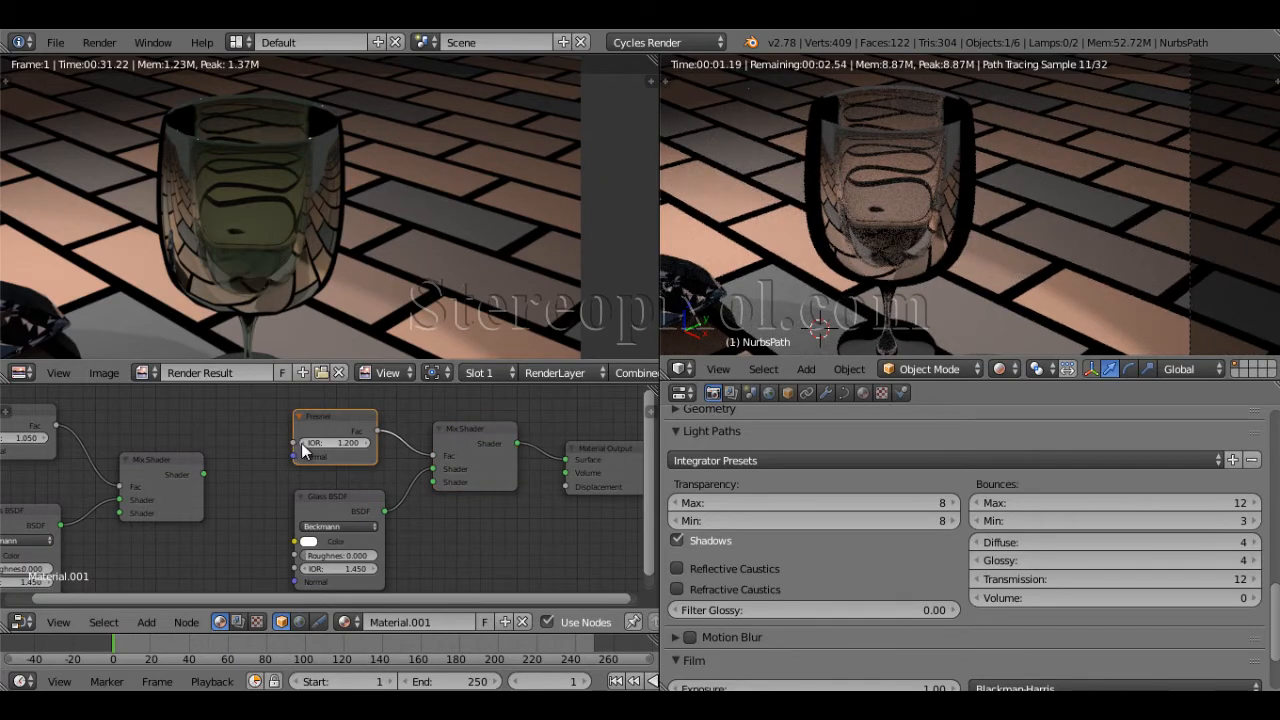
{"action": "left_click", "coordinate": [301, 443]}
{"action": "left_click", "coordinate": [301, 443]}
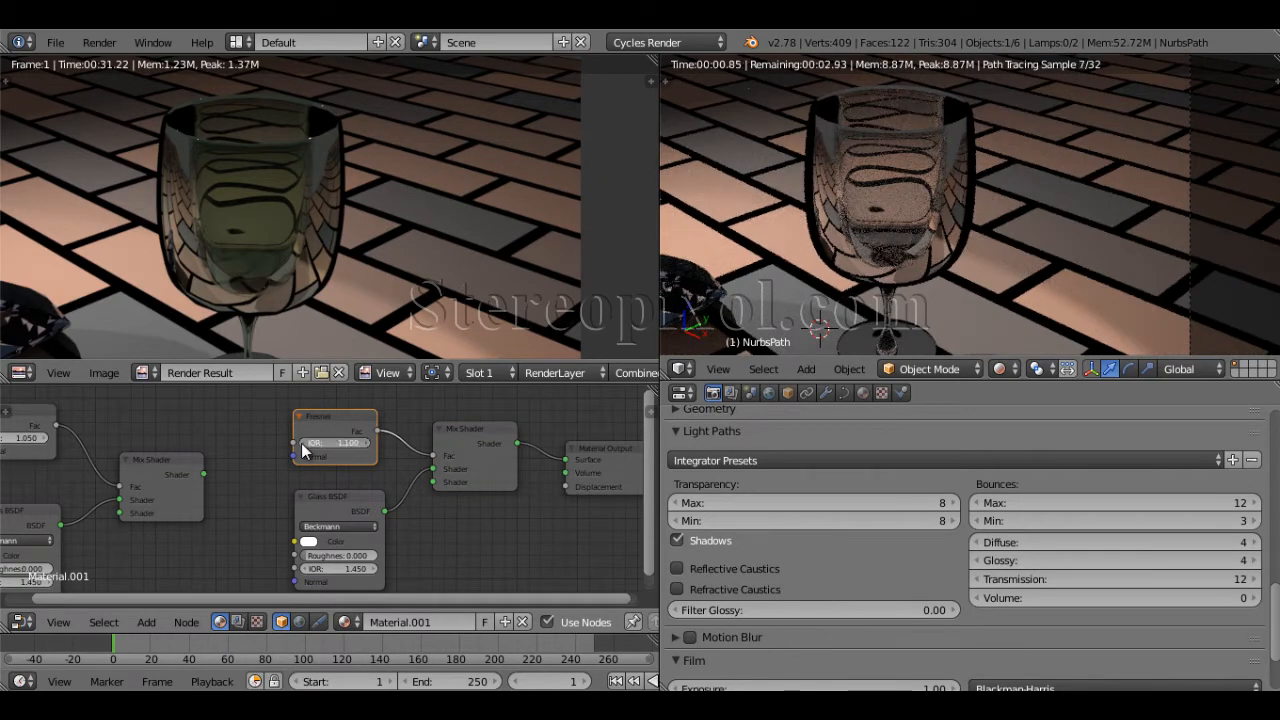
{"action": "left_click", "coordinate": [368, 443]}
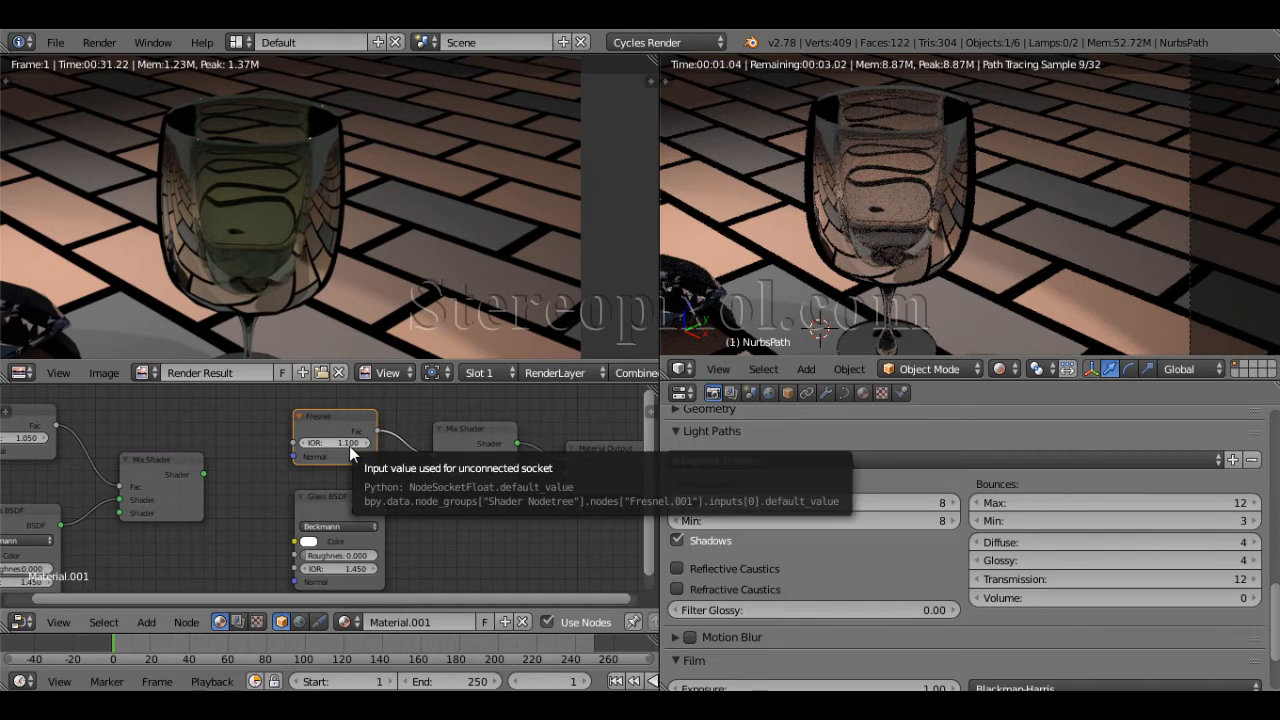
Set the new Fresnel node's IOR to 1.05 and compare the glass with the earlier render result.
{"action": "left_click", "coordinate": [347, 443]}
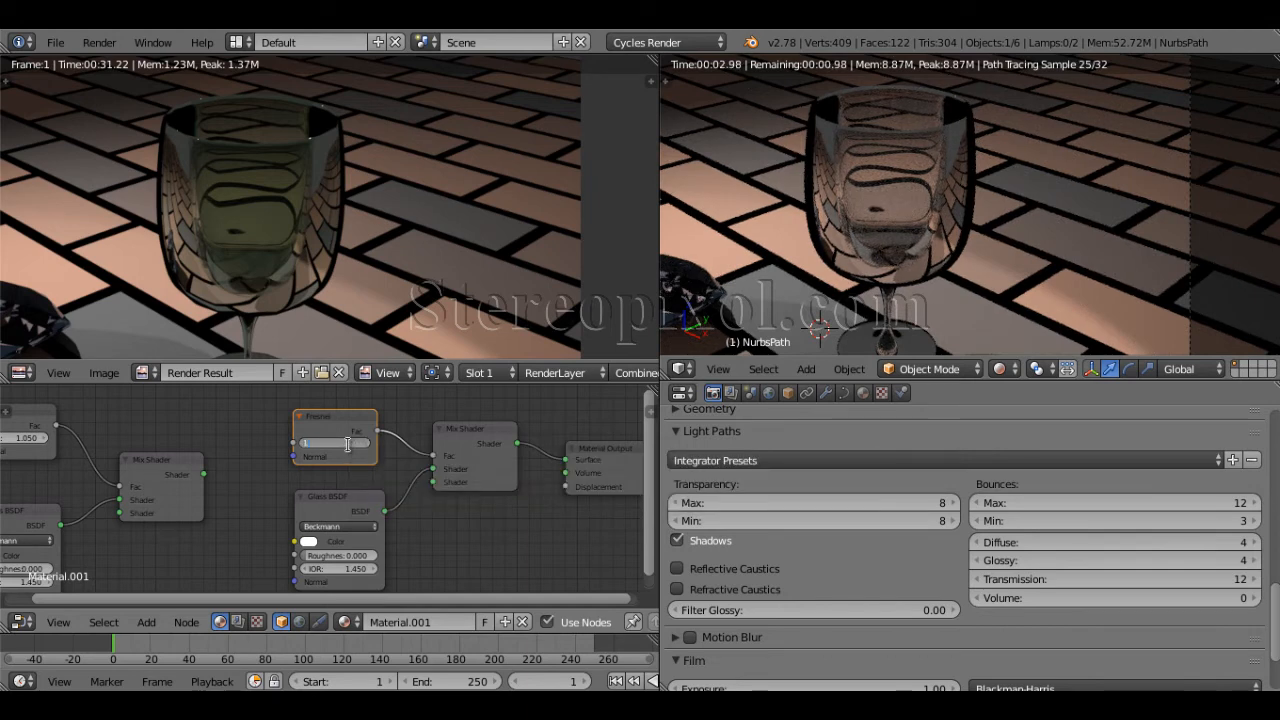
{"action": "type", "text": "1.05"}
{"action": "key", "text": "Return"}
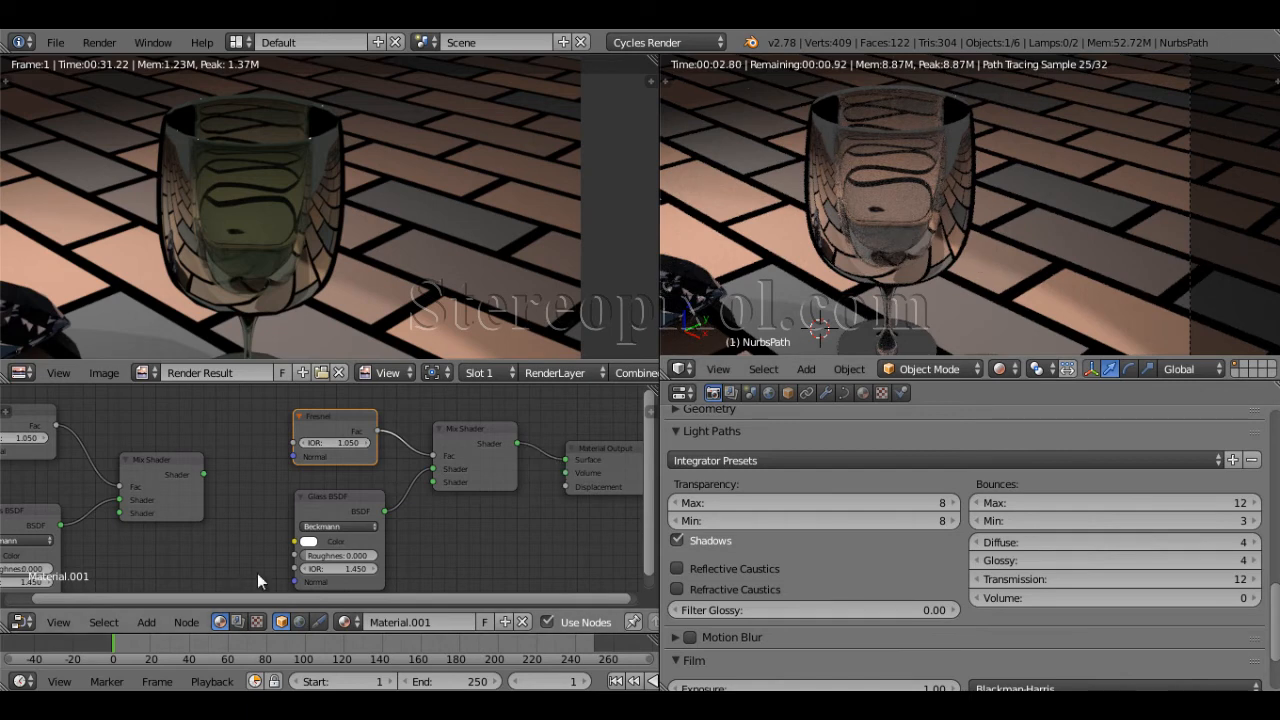
{"action": "scroll", "coordinate": [394, 214], "scroll_direction": "down", "scroll_amount": 1}
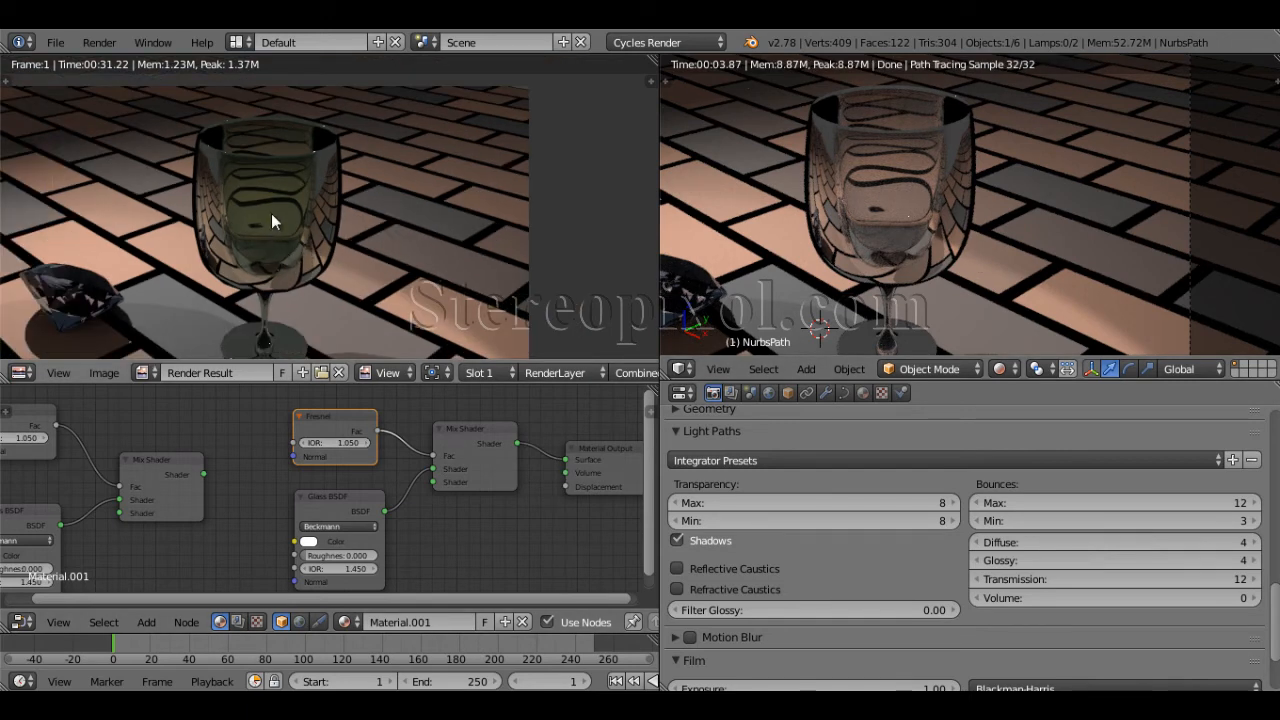
Tint the Glass BSDF colour pale green, with R 0.801, G 1.000 and B 0.909, and check the wine glass from farther away.
{"action": "left_click", "coordinate": [309, 541]}
{"action": "left_click_drag", "start_coordinate": [347, 415], "coordinate": [348, 411]}
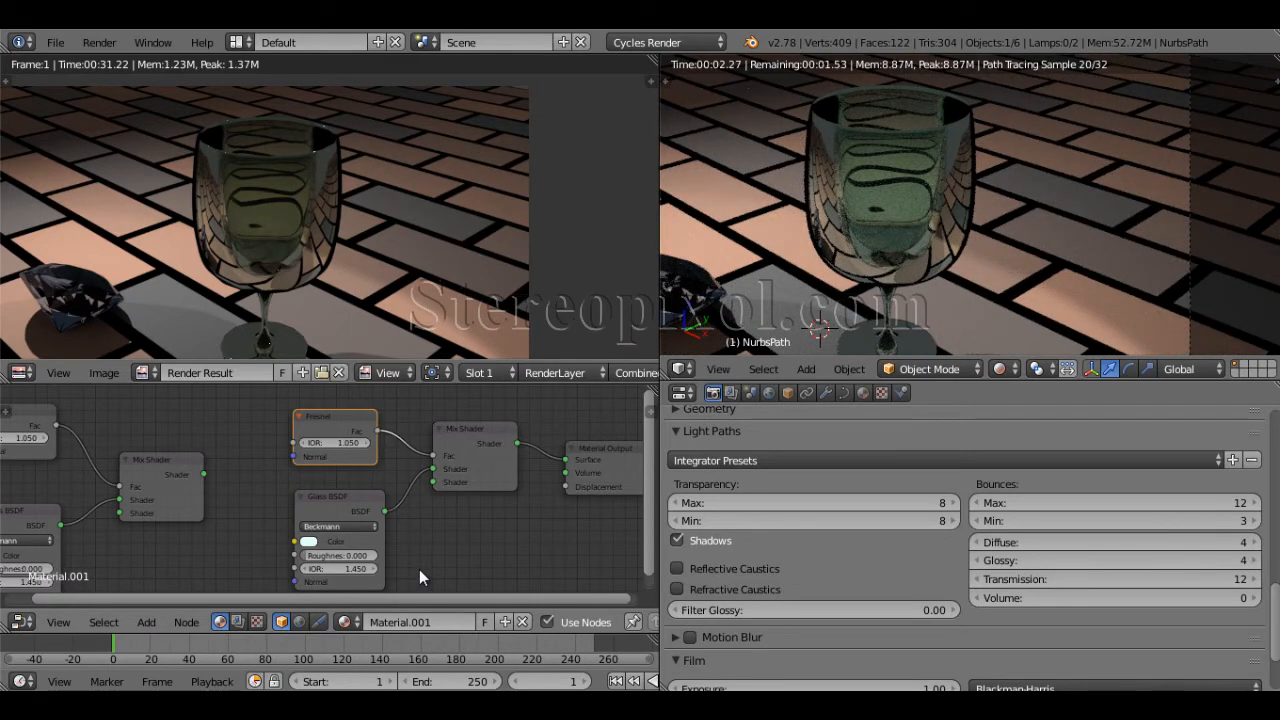
{"action": "scroll", "coordinate": [985, 140], "scroll_direction": "down", "scroll_amount": 1}
{"action": "middle_click_drag", "start_coordinate": [965, 217], "coordinate": [997, 247]}
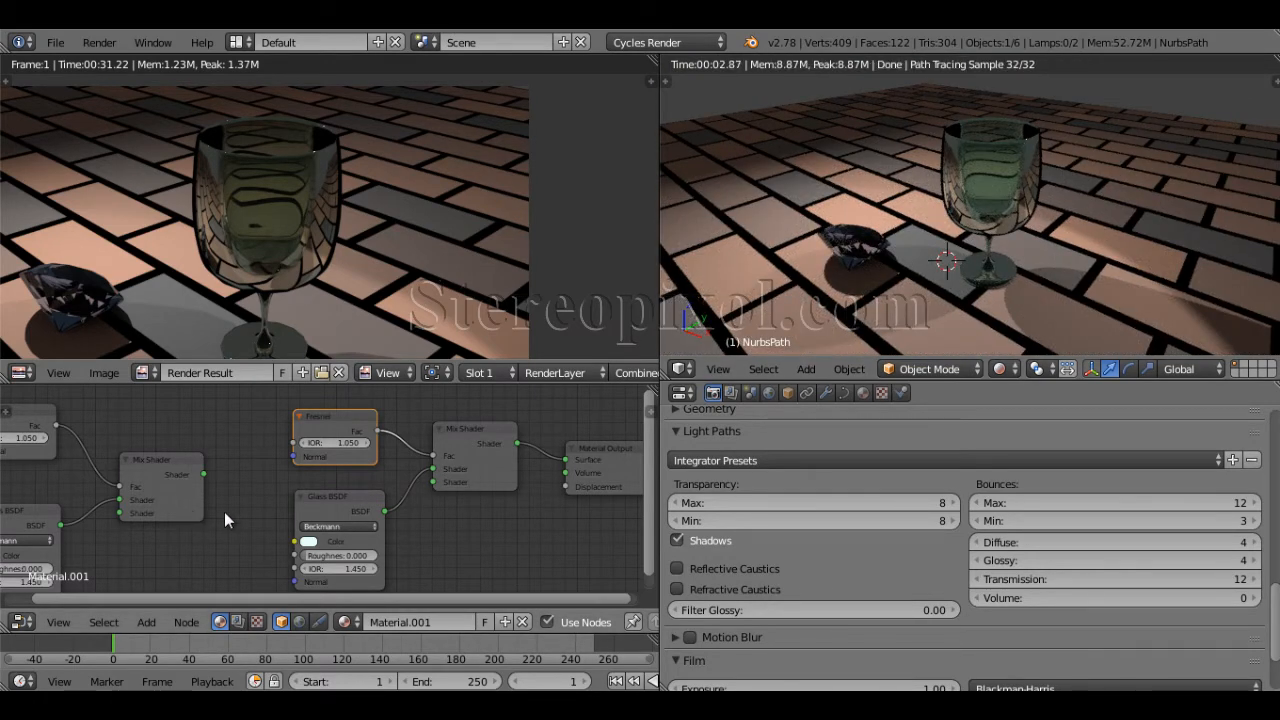
Add a Diffuse BSDF below the connected Mix Shader and link it to the Mix Shader's second Shader input.
{"action": "left_click", "coordinate": [146, 622]}
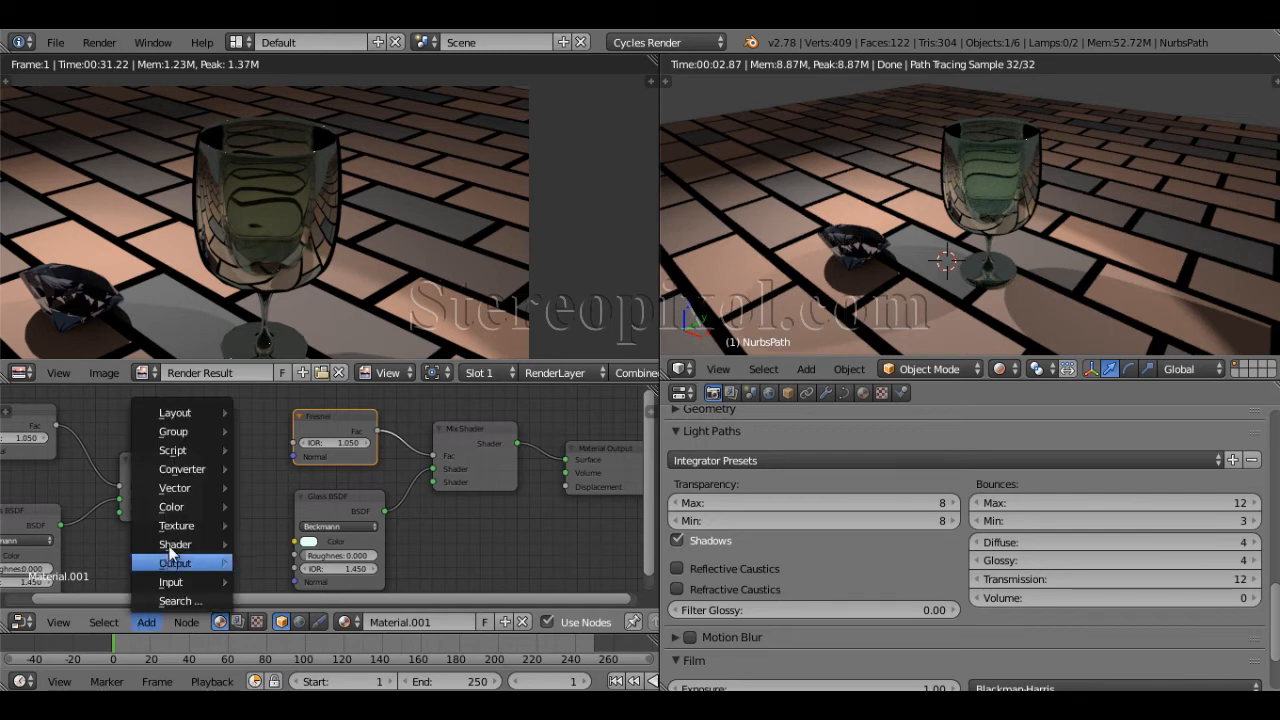
{"action": "mouse_move", "coordinate": [213, 550]}
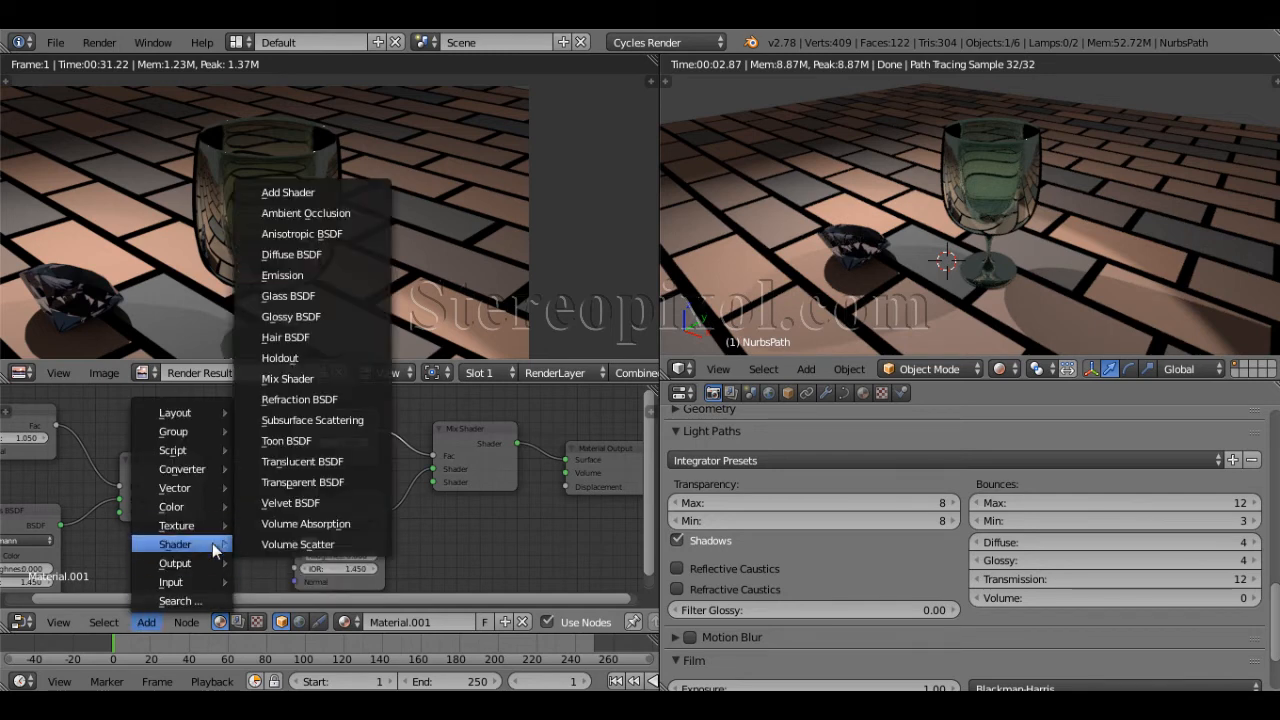
{"action": "left_click", "coordinate": [315, 255]}
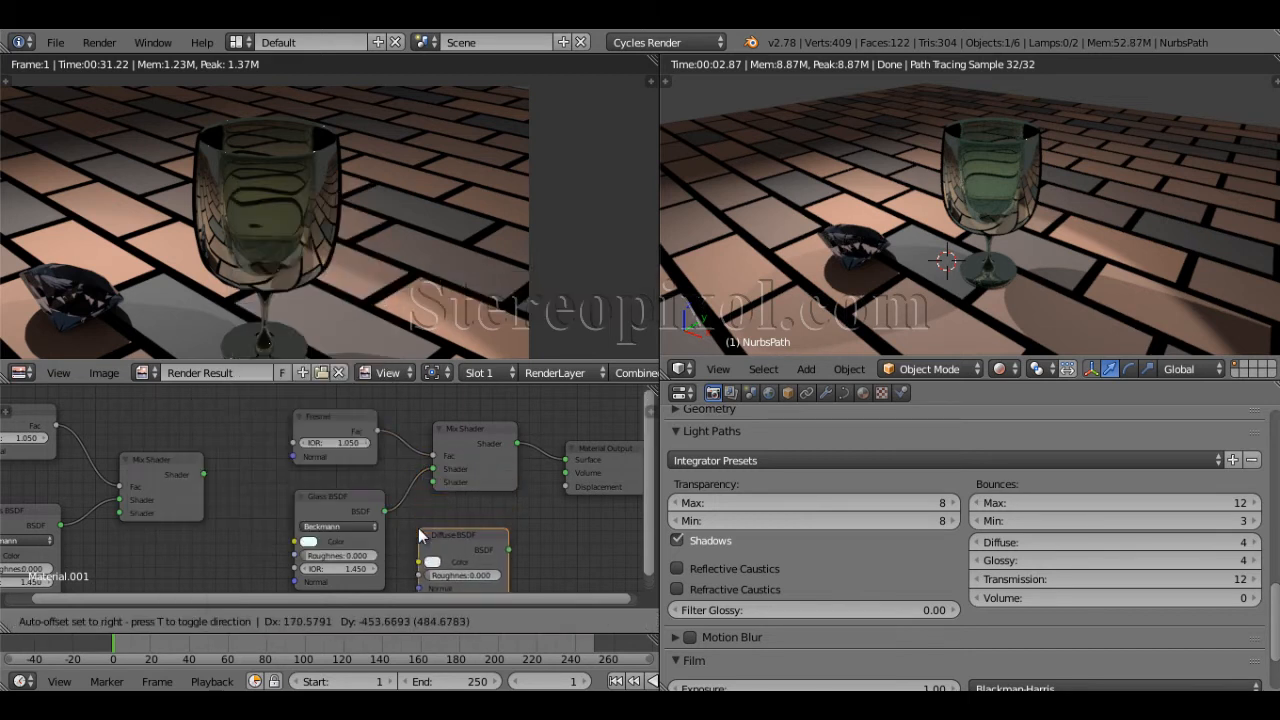
{"action": "left_click", "coordinate": [420, 546]}
{"action": "left_click_drag", "start_coordinate": [509, 550], "coordinate": [429, 482]}
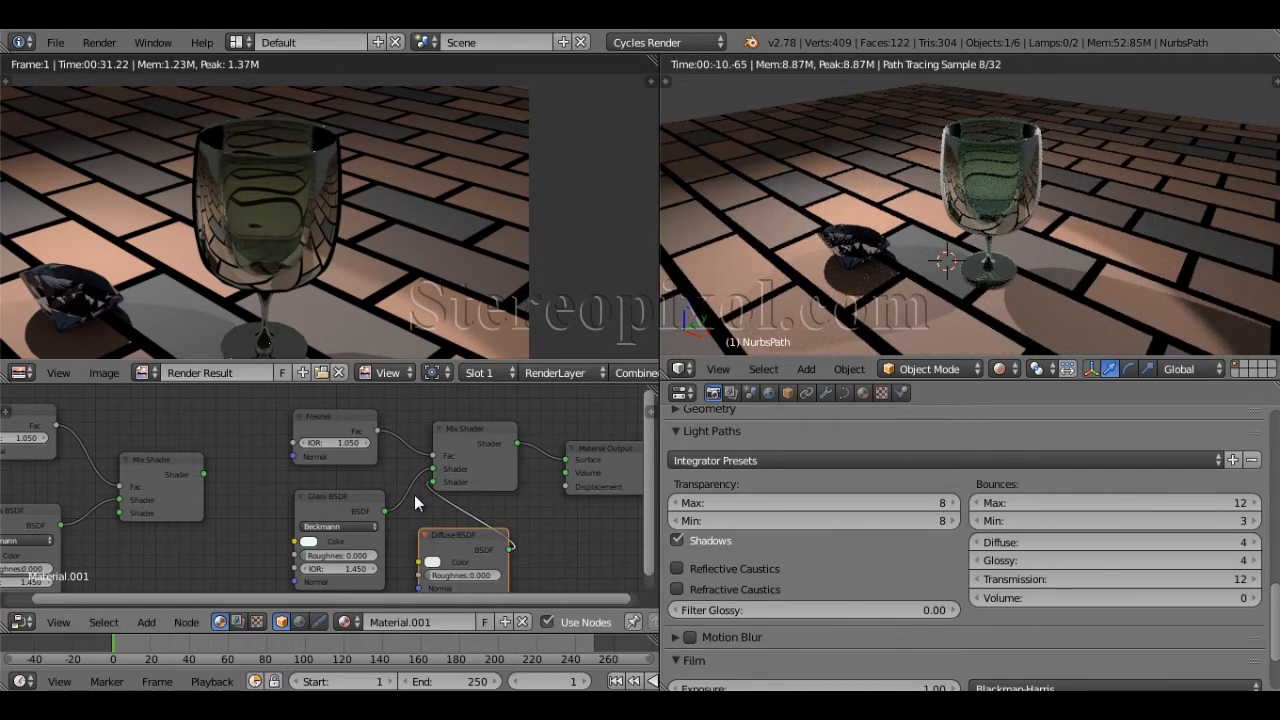
Set the Glass BSDF colour to pure white by raising R and B to 1.000.
{"action": "left_click", "coordinate": [310, 541]}
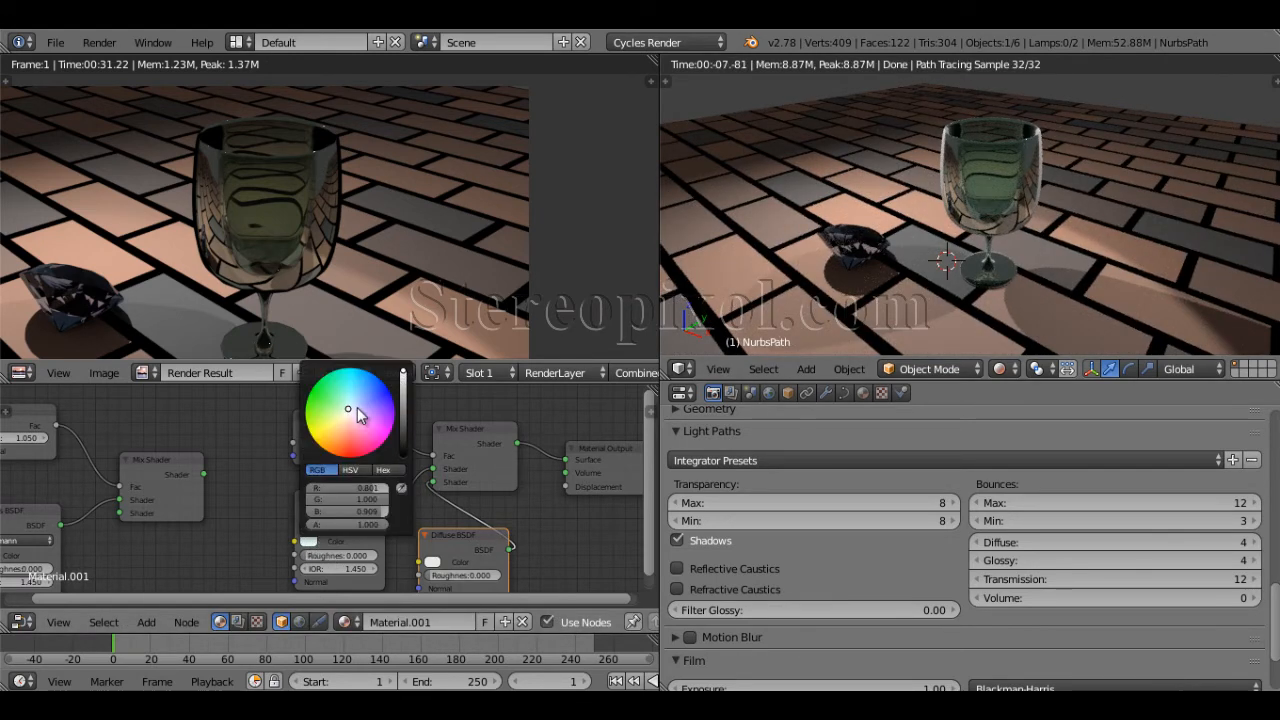
{"action": "left_click_drag", "start_coordinate": [380, 489], "coordinate": [399, 489]}
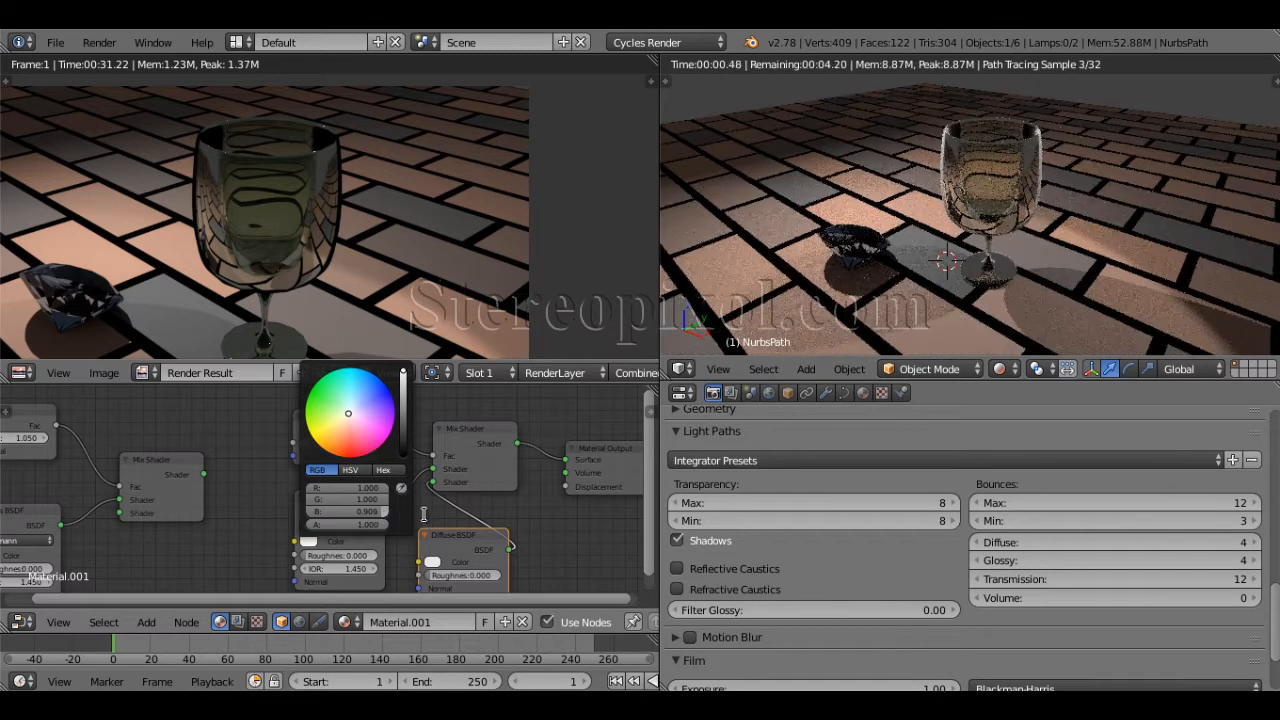
{"action": "left_click", "coordinate": [384, 511]}
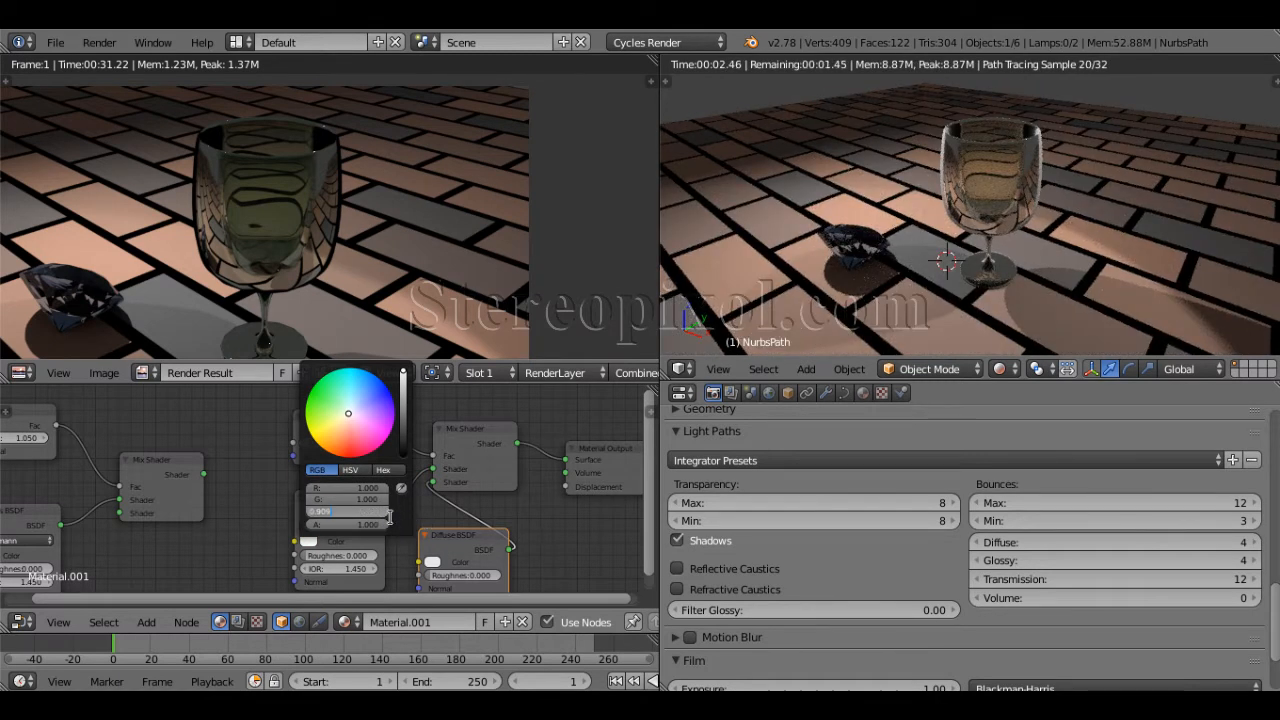
{"action": "type", "text": "1"}
{"action": "key", "text": "Return"}
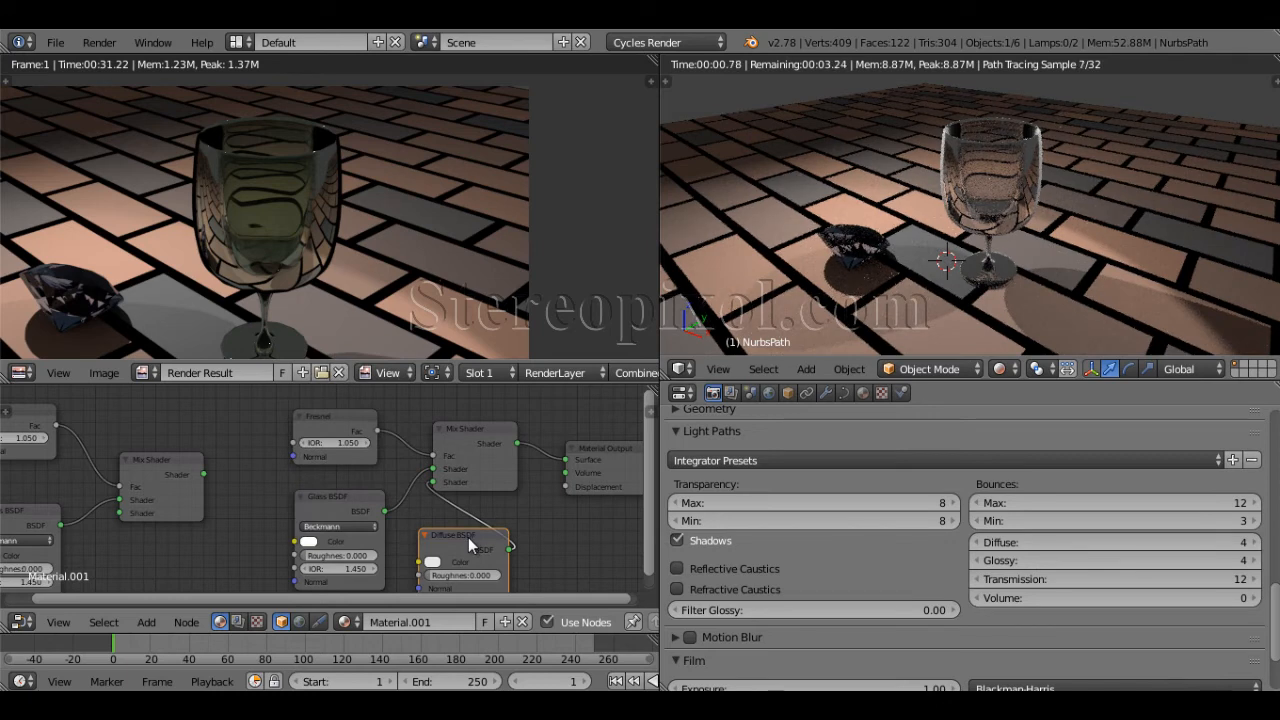
Space out the Glass BSDF, Diffuse BSDF, Mix Shader and Material Output nodes so their links are easy to follow.
{"action": "left_click_drag", "start_coordinate": [345, 509], "coordinate": [305, 510]}
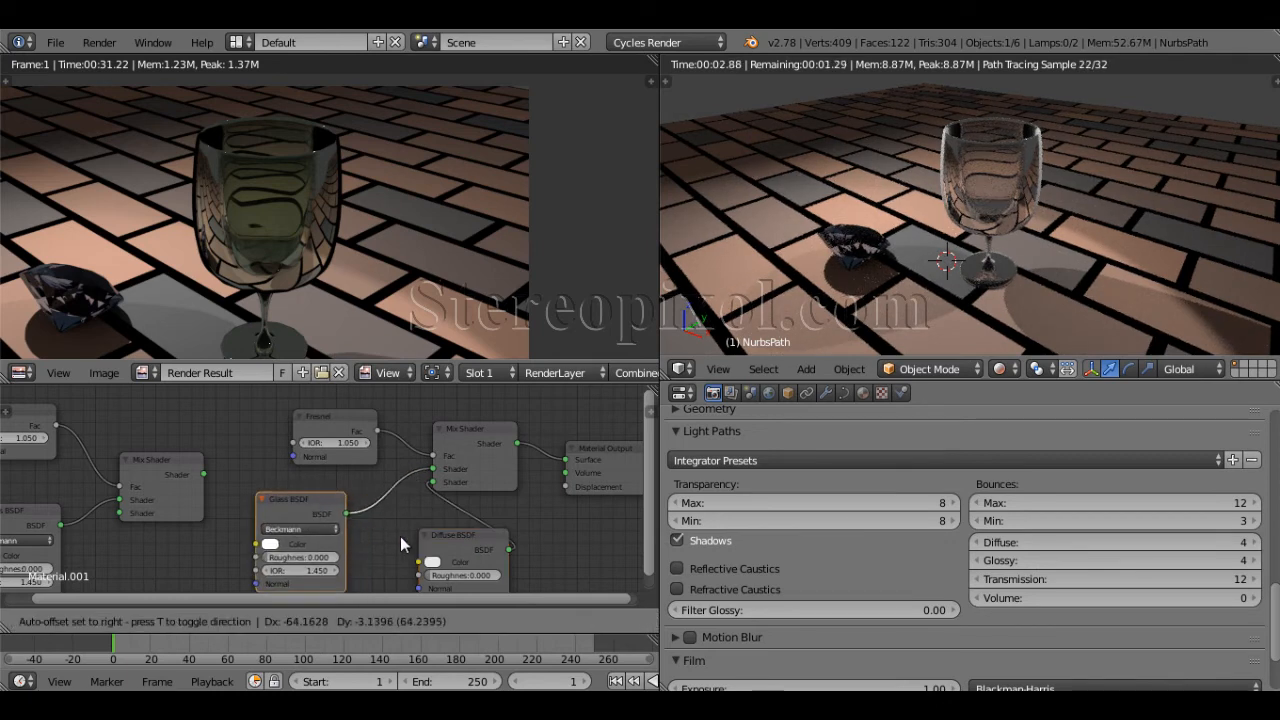
{"action": "left_click_drag", "start_coordinate": [439, 535], "coordinate": [429, 533]}
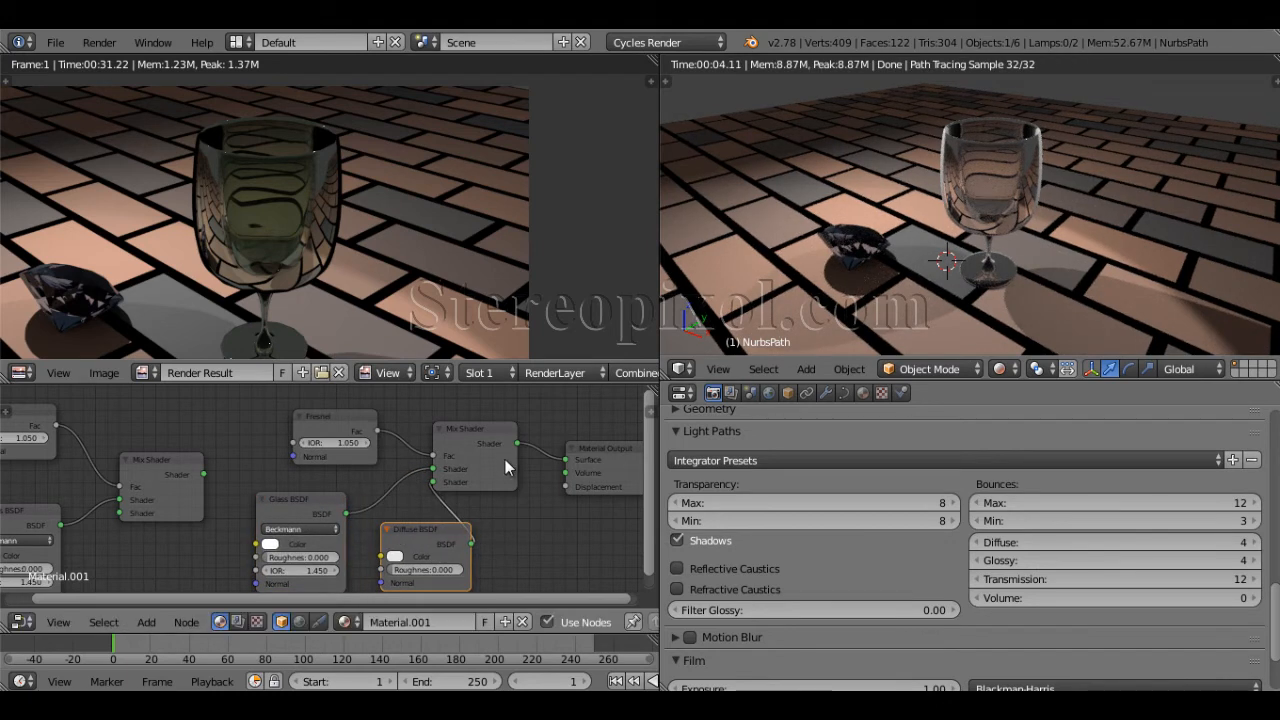
{"action": "left_click_drag", "start_coordinate": [478, 428], "coordinate": [508, 430]}
{"action": "middle_click_drag", "start_coordinate": [508, 541], "coordinate": [458, 530]}
{"action": "left_click_drag", "start_coordinate": [555, 444], "coordinate": [582, 437]}
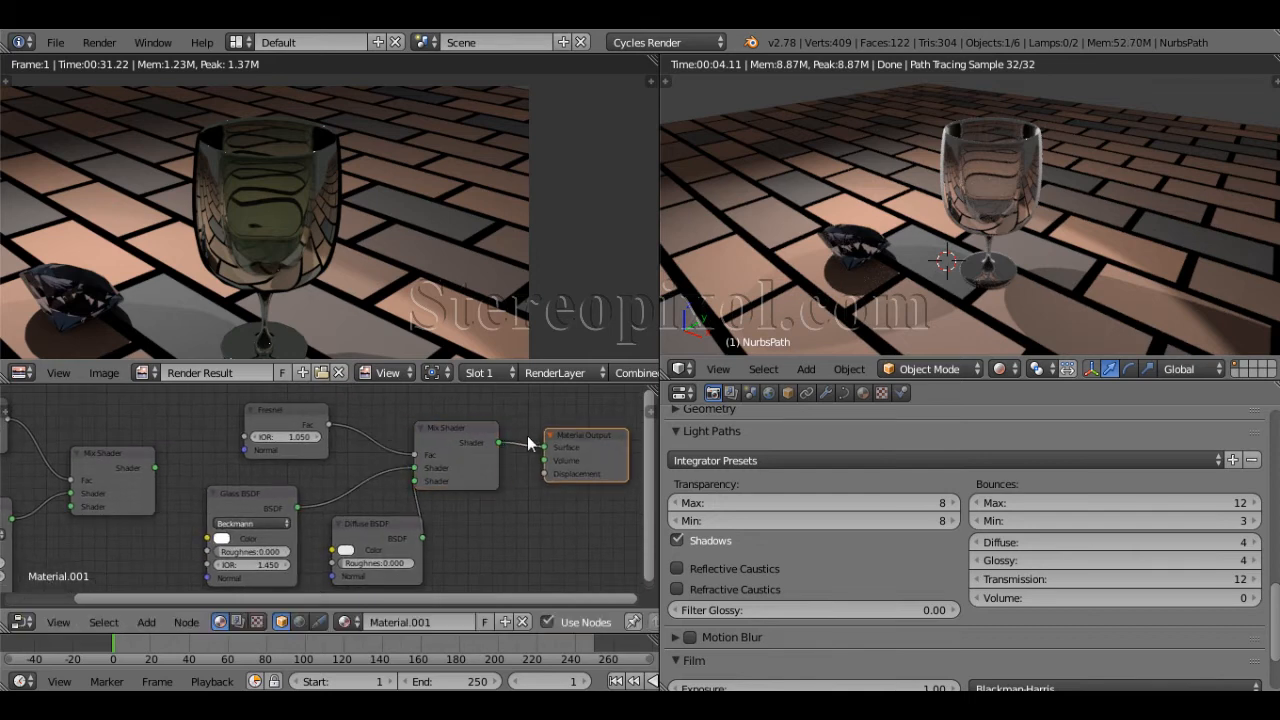
{"action": "left_click_drag", "start_coordinate": [459, 429], "coordinate": [480, 434]}
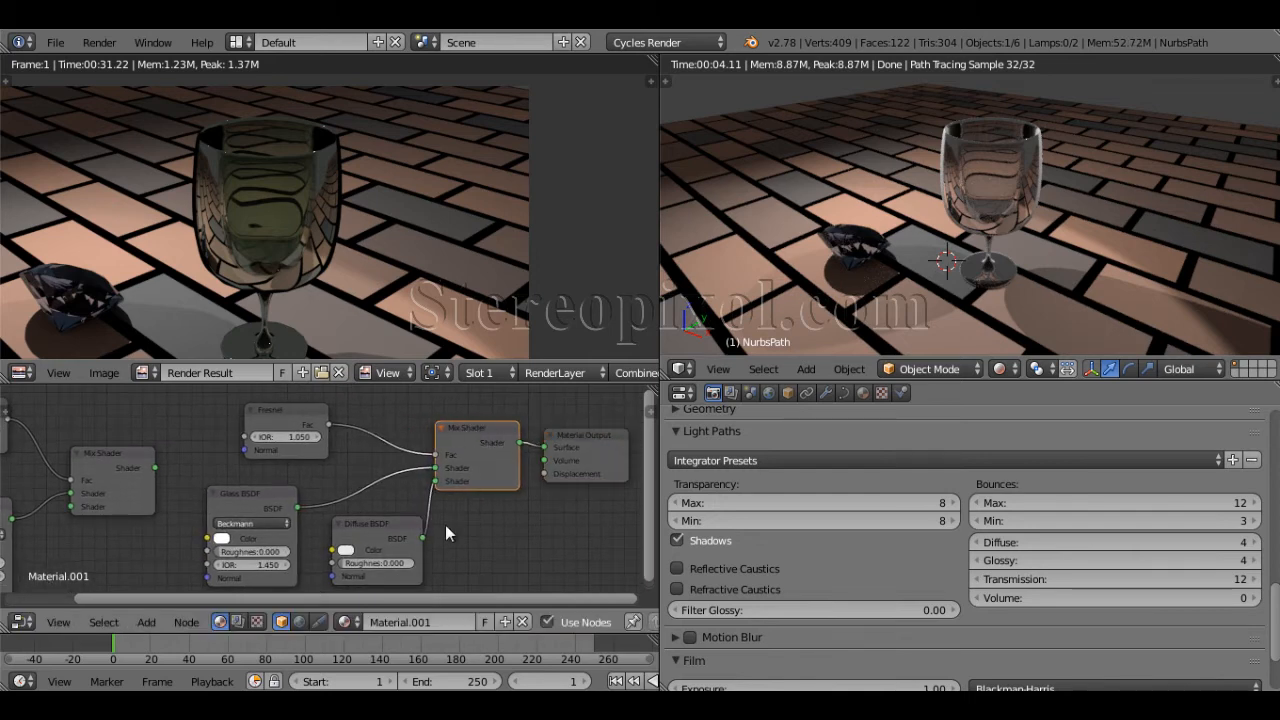
Make the Diffuse BSDF colour blue and sample that same blue for the Glass BSDF colour.
{"action": "left_click", "coordinate": [346, 550]}
{"action": "left_click", "coordinate": [410, 416]}
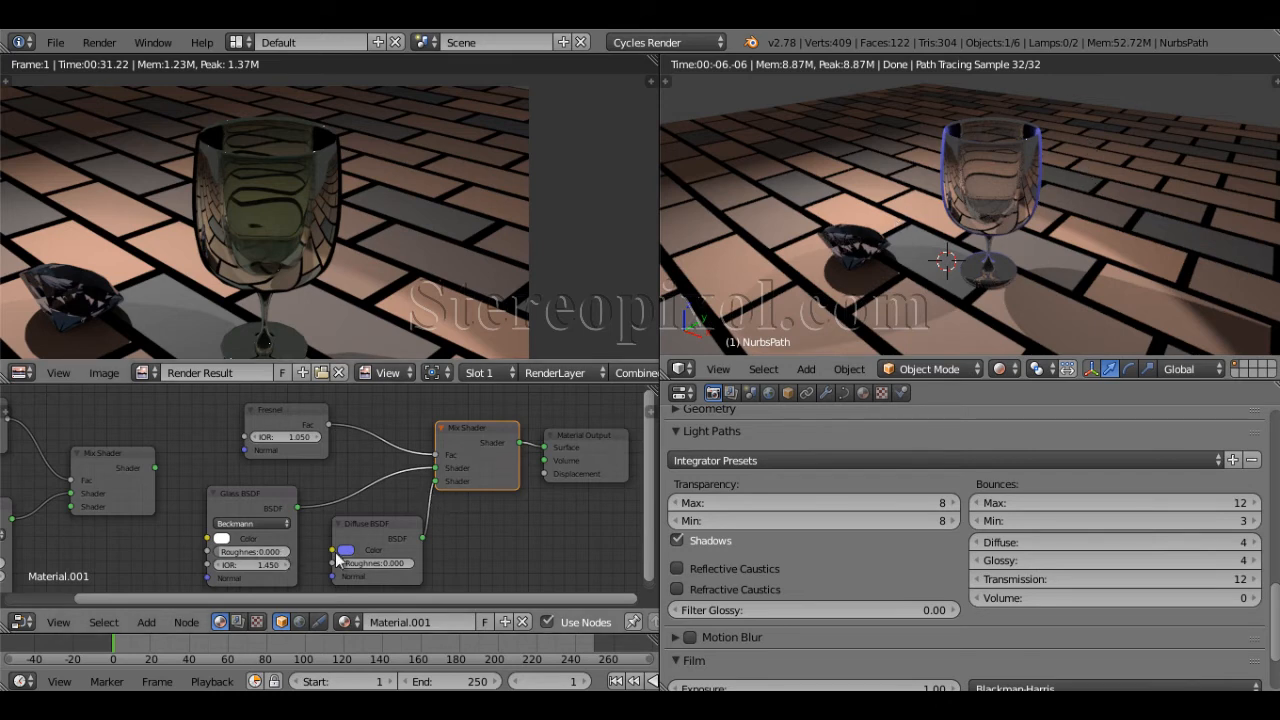
{"action": "left_click", "coordinate": [223, 538]}
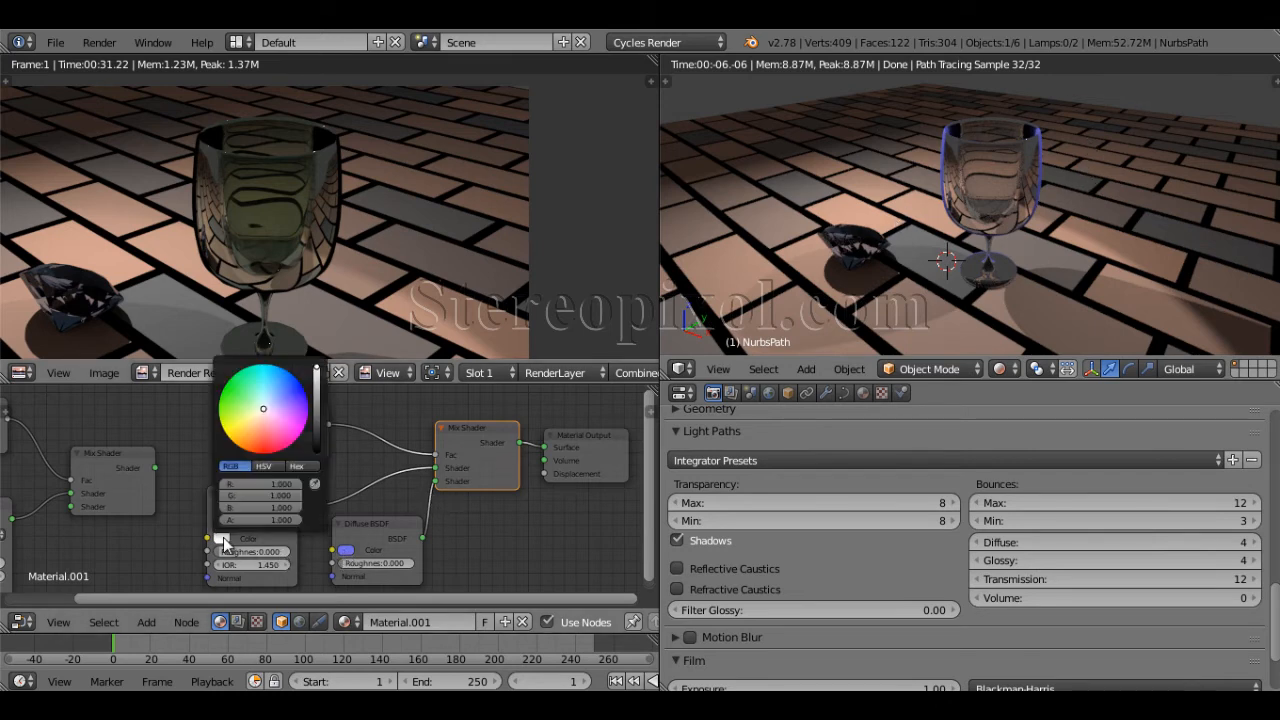
{"action": "left_click", "coordinate": [314, 483]}
{"action": "left_click", "coordinate": [345, 551]}
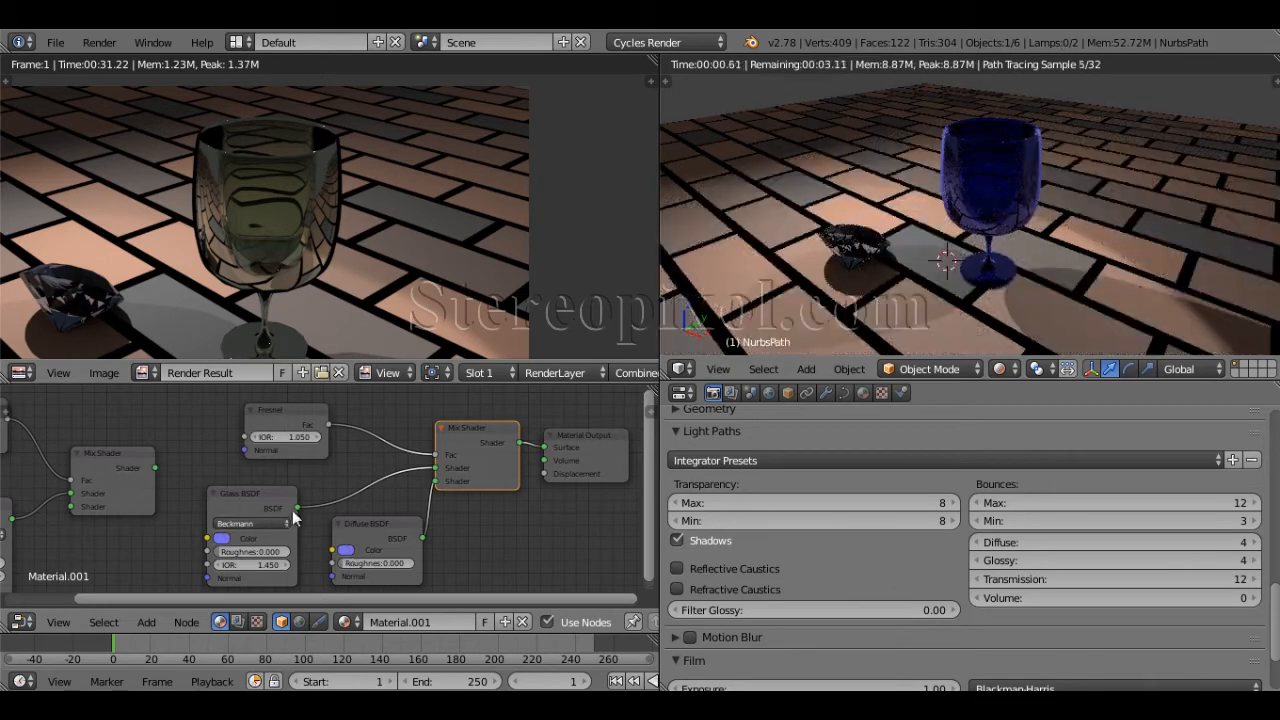
Disconnect the Diffuse BSDF from the Mix Shader, reposition both BSDF nodes, and reconnect it to compare the edges of the glass.
{"action": "left_click_drag", "start_coordinate": [435, 482], "coordinate": [439, 519]}
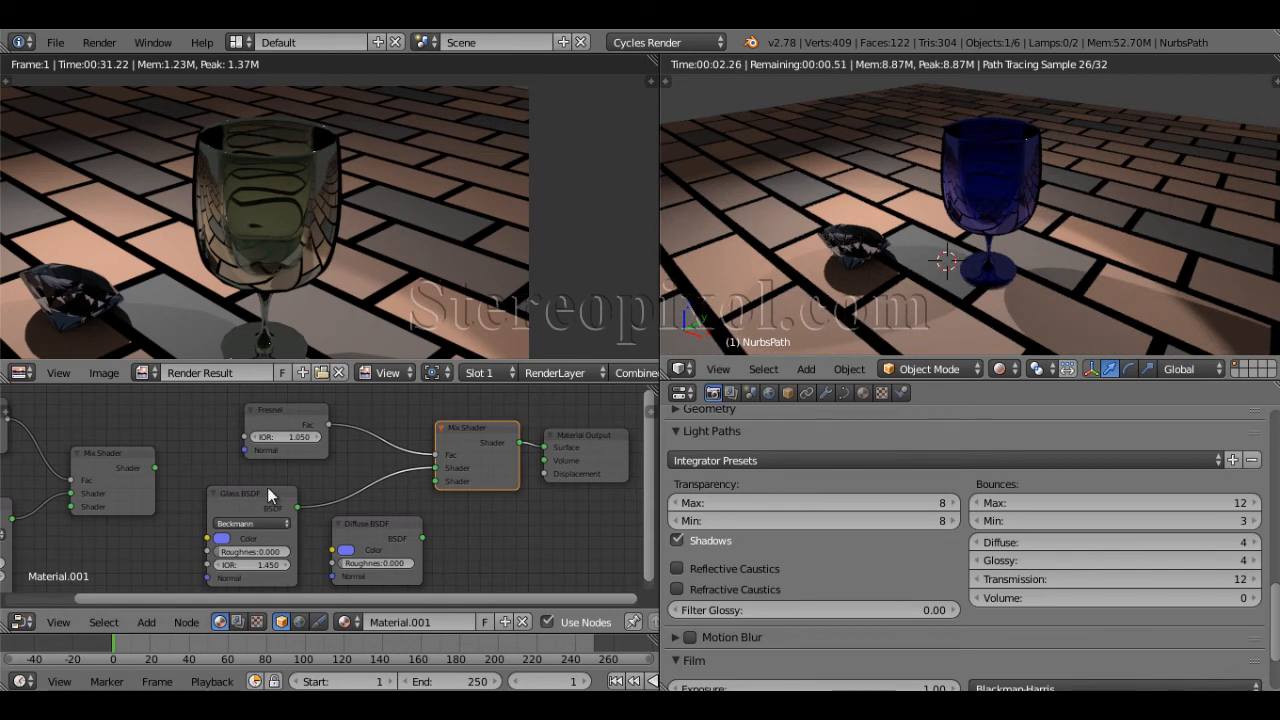
{"action": "left_click_drag", "start_coordinate": [268, 493], "coordinate": [278, 485]}
{"action": "left_click_drag", "start_coordinate": [363, 521], "coordinate": [446, 547]}
{"action": "left_click_drag", "start_coordinate": [291, 487], "coordinate": [317, 499]}
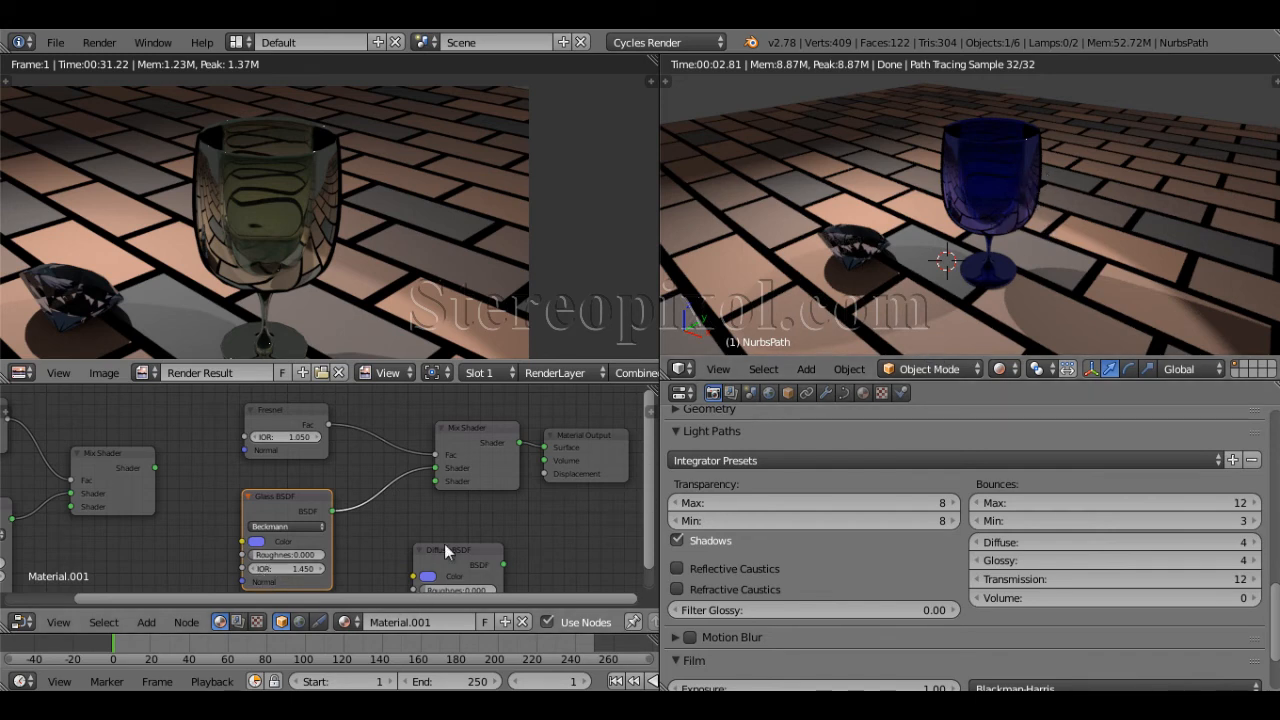
{"action": "left_click_drag", "start_coordinate": [503, 563], "coordinate": [431, 478]}
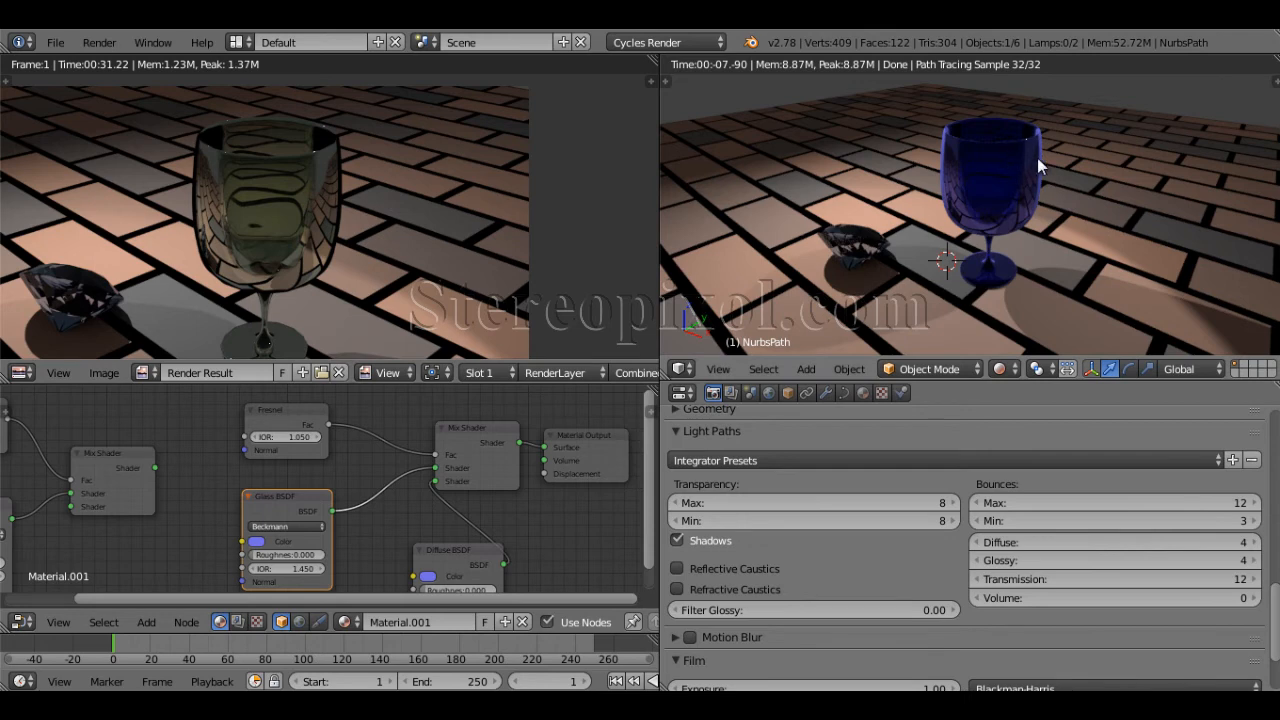
{"action": "left_click_drag", "start_coordinate": [465, 549], "coordinate": [427, 555]}
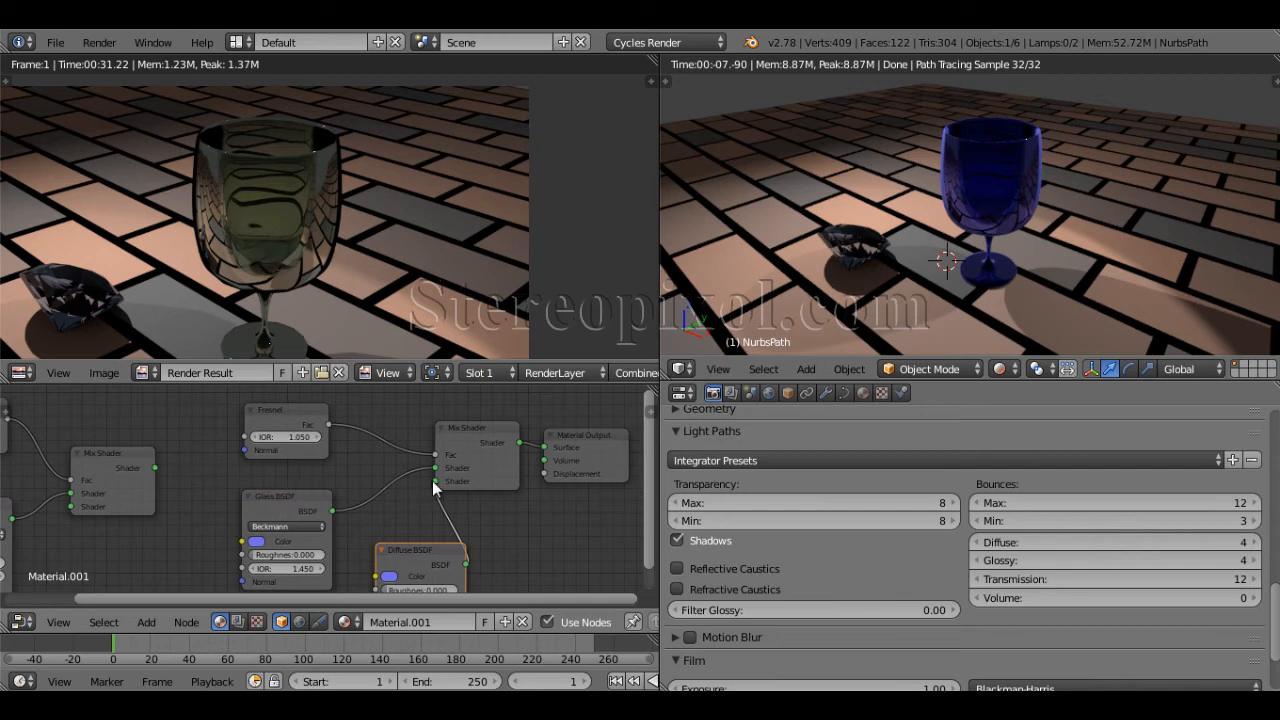
Unlink the Diffuse BSDF again to inspect the plain blue glass up close, move both BSDF nodes up, and restore the link.
{"action": "left_click_drag", "start_coordinate": [433, 482], "coordinate": [441, 507]}
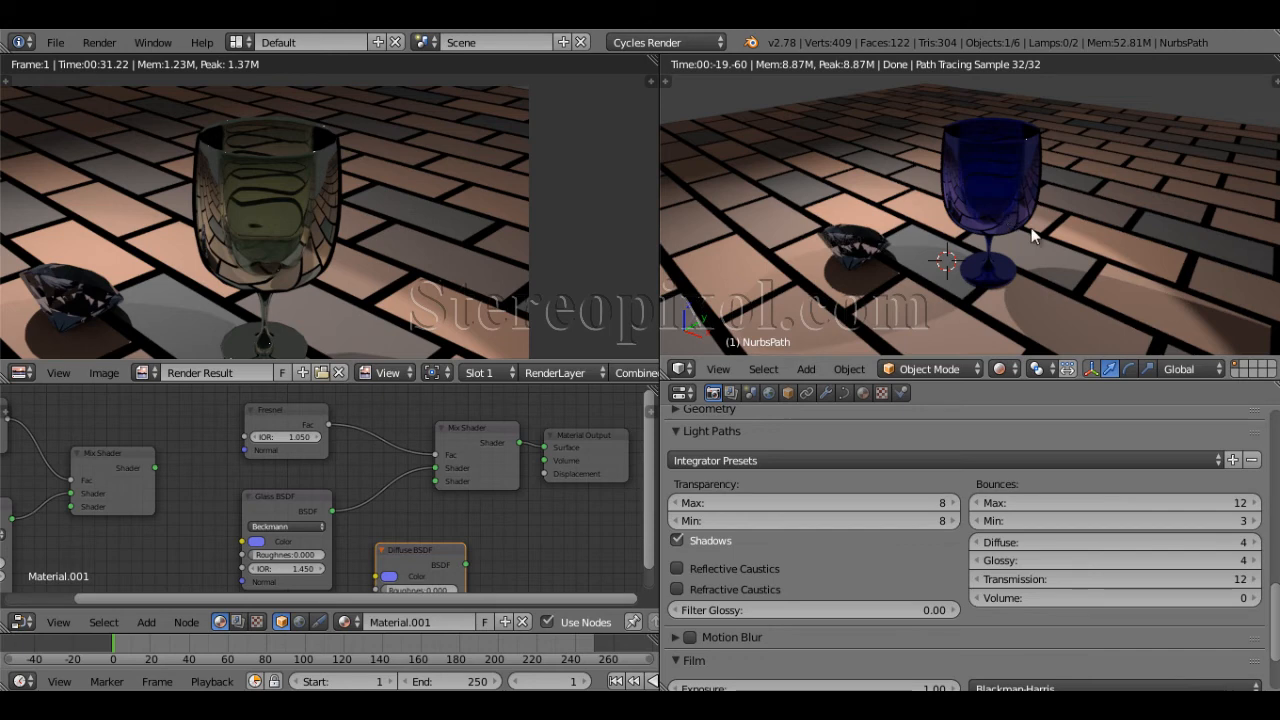
{"action": "scroll", "coordinate": [1033, 233], "scroll_direction": "up", "scroll_amount": 1}
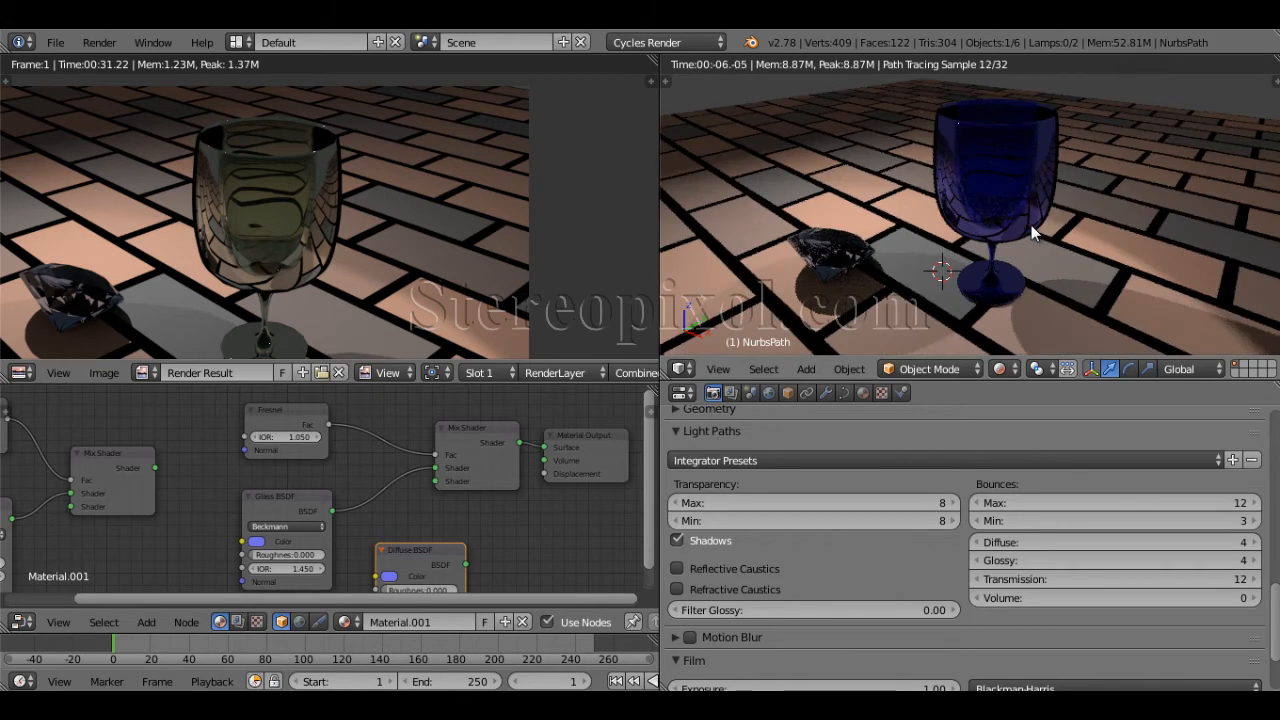
{"action": "left_click_drag", "start_coordinate": [286, 495], "coordinate": [288, 479]}
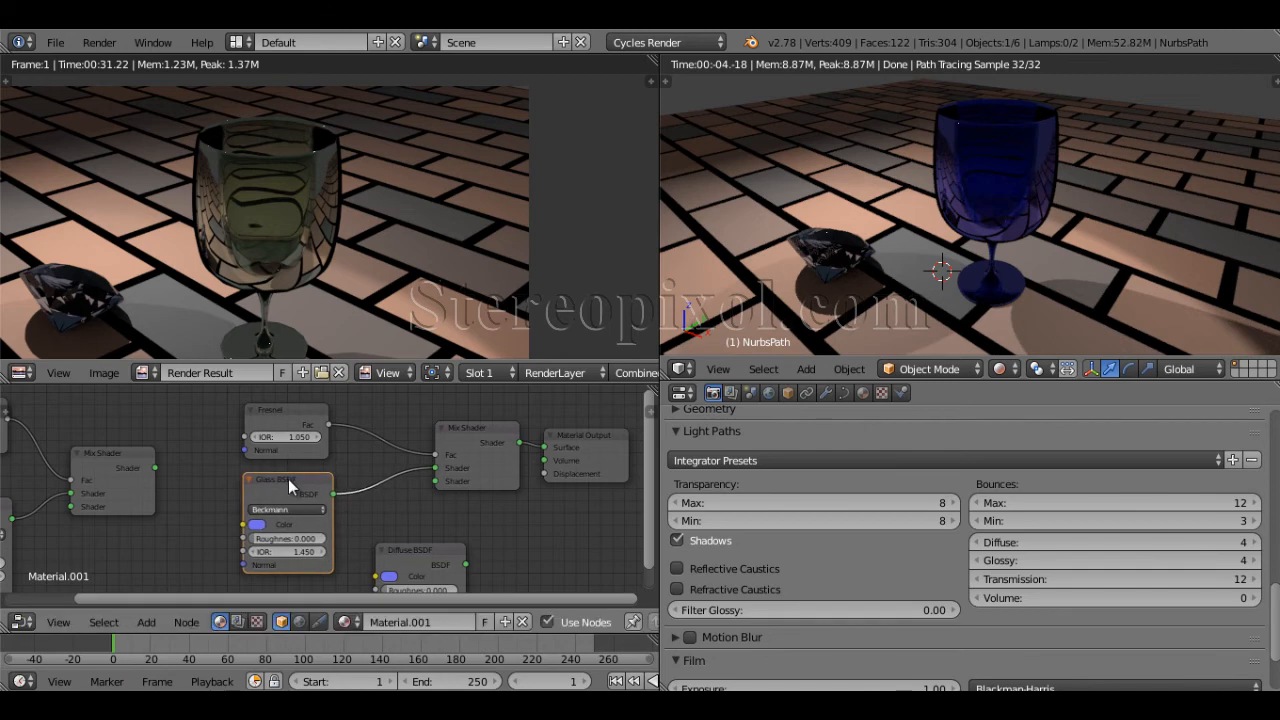
{"action": "left_click_drag", "start_coordinate": [421, 551], "coordinate": [410, 528]}
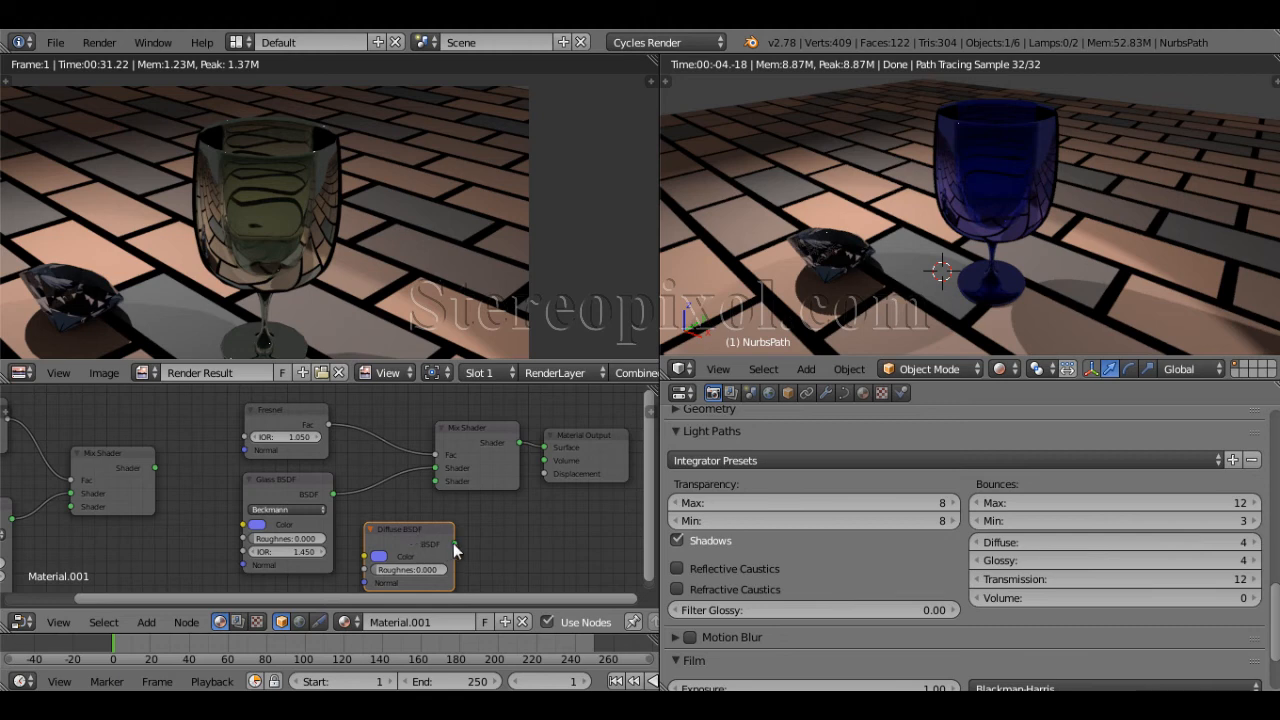
{"action": "left_click_drag", "start_coordinate": [454, 543], "coordinate": [433, 480]}
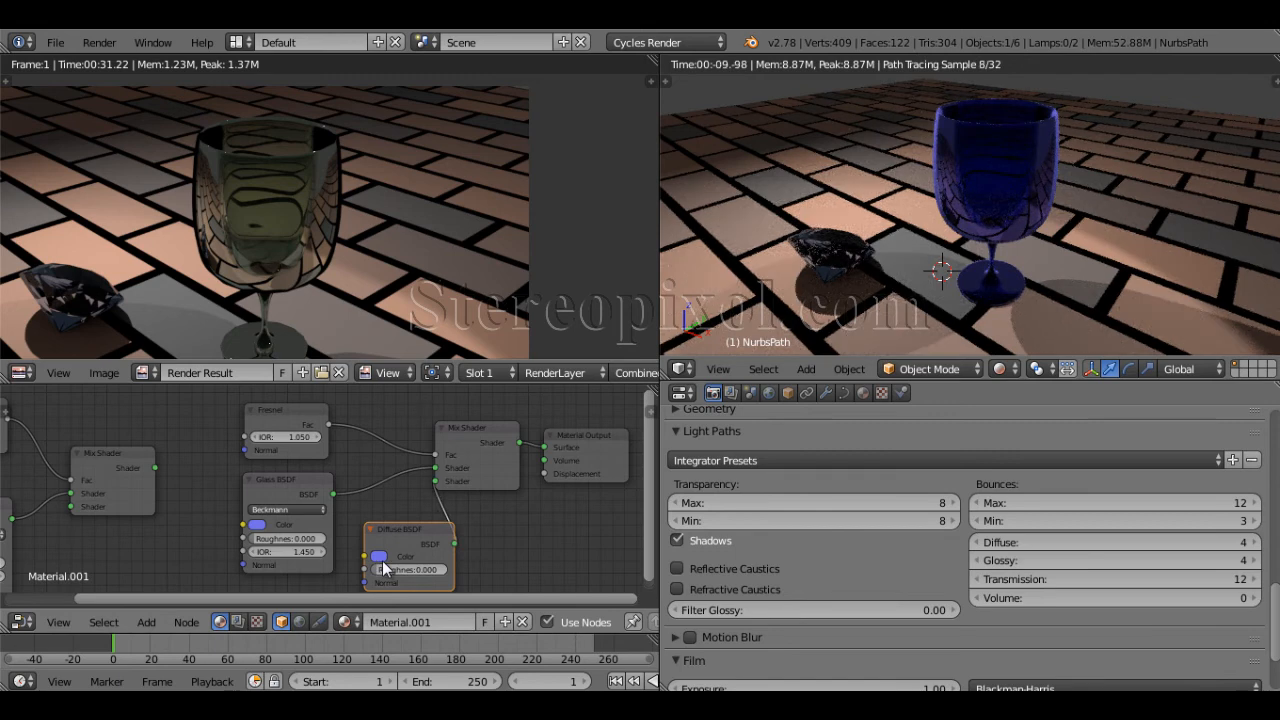
Try green, pink and deep blue for the Diffuse BSDF colour, and settle on a brighter sky blue for the rim.
{"action": "left_click", "coordinate": [379, 556]}
{"action": "left_click", "coordinate": [405, 415]}
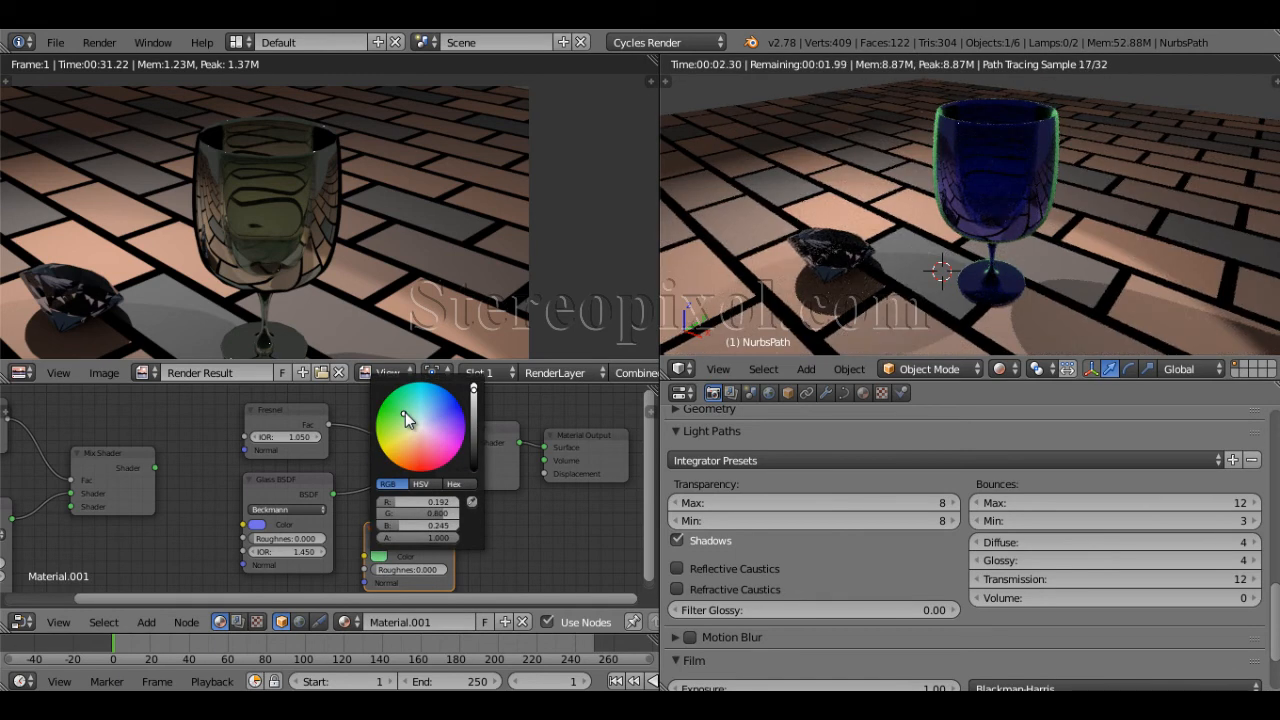
{"action": "left_click", "coordinate": [423, 442]}
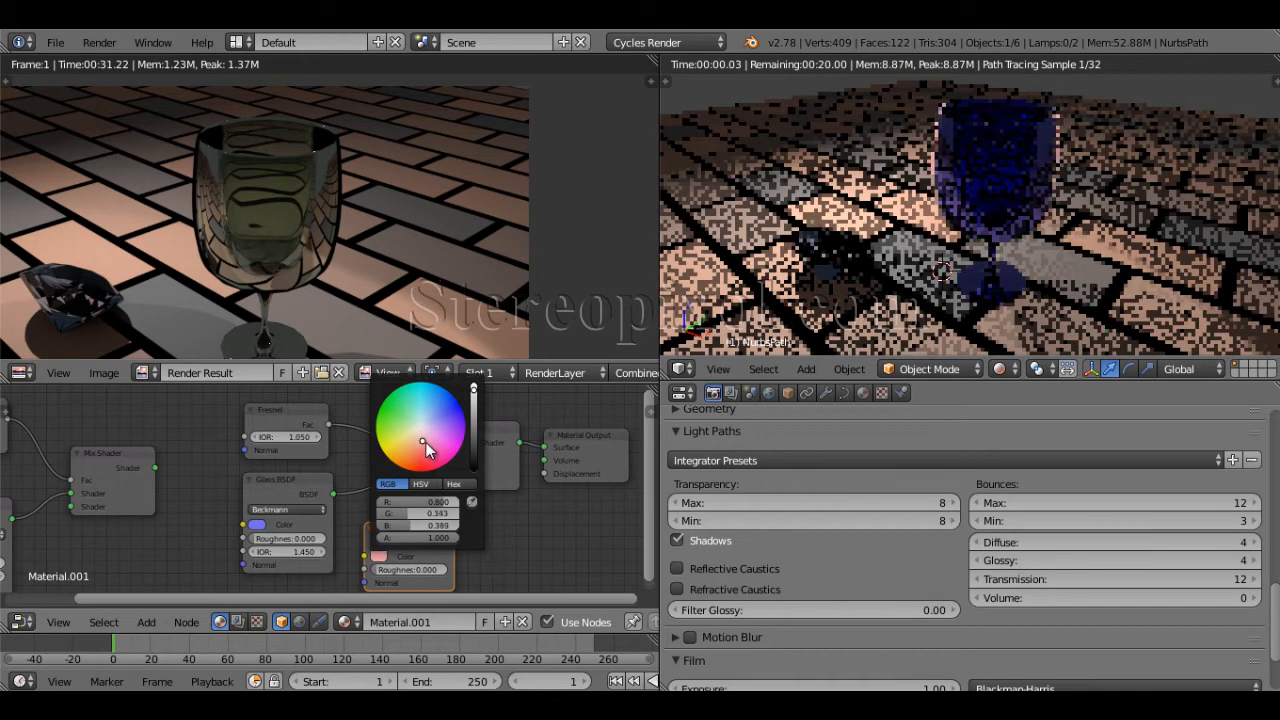
{"action": "left_click", "coordinate": [445, 408]}
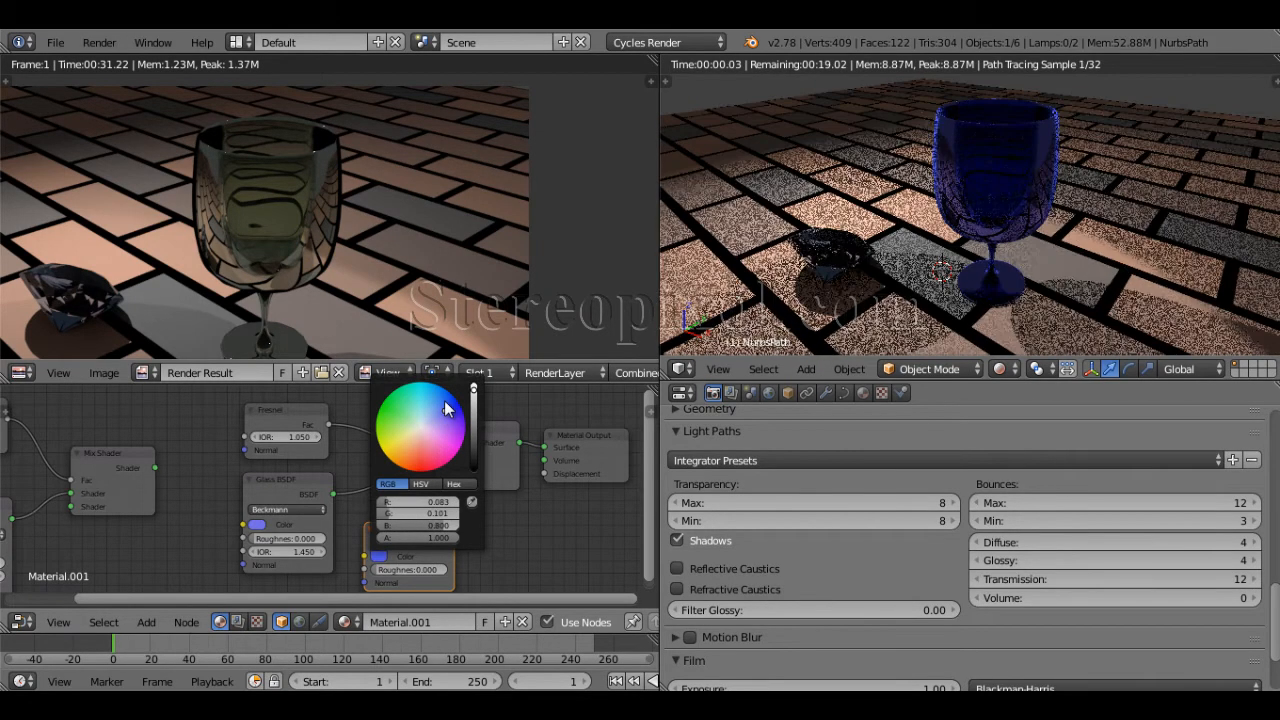
{"action": "left_click", "coordinate": [440, 401]}
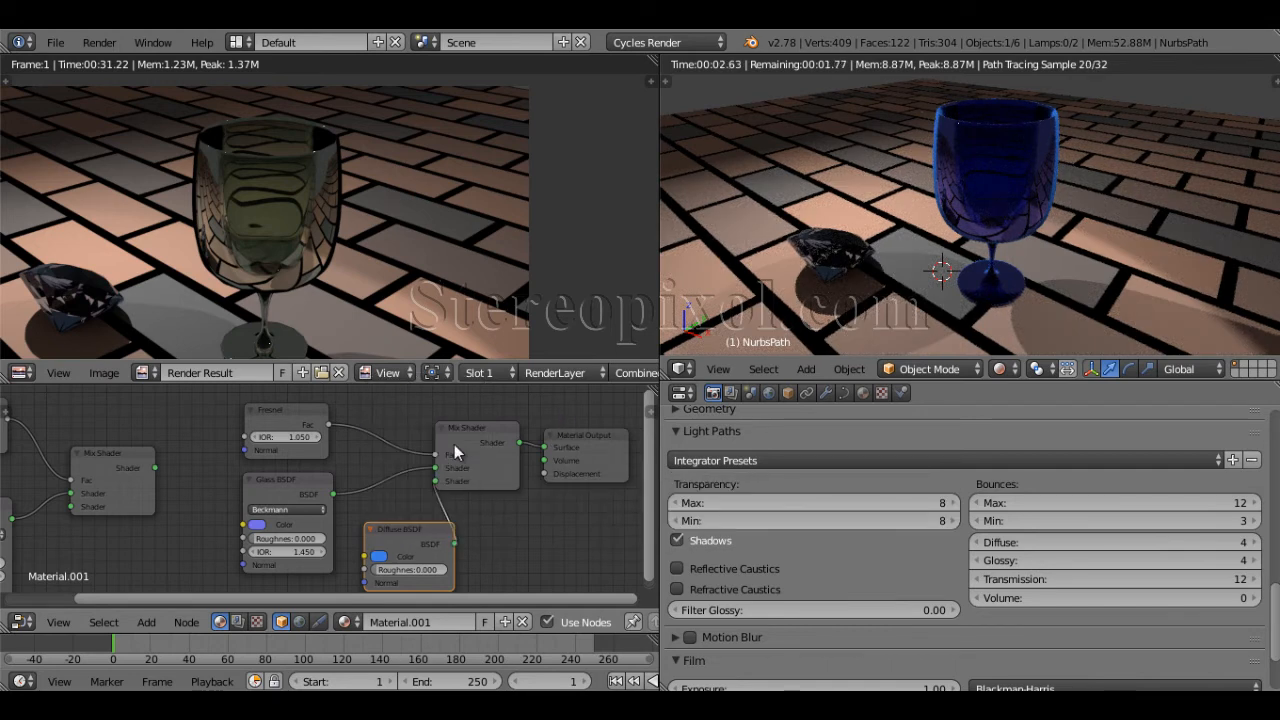
Move the Mix Shader and Diffuse BSDF nodes apart to clear the links between them.
{"action": "left_click_drag", "start_coordinate": [483, 433], "coordinate": [592, 433]}
{"action": "left_click", "coordinate": [520, 434]}
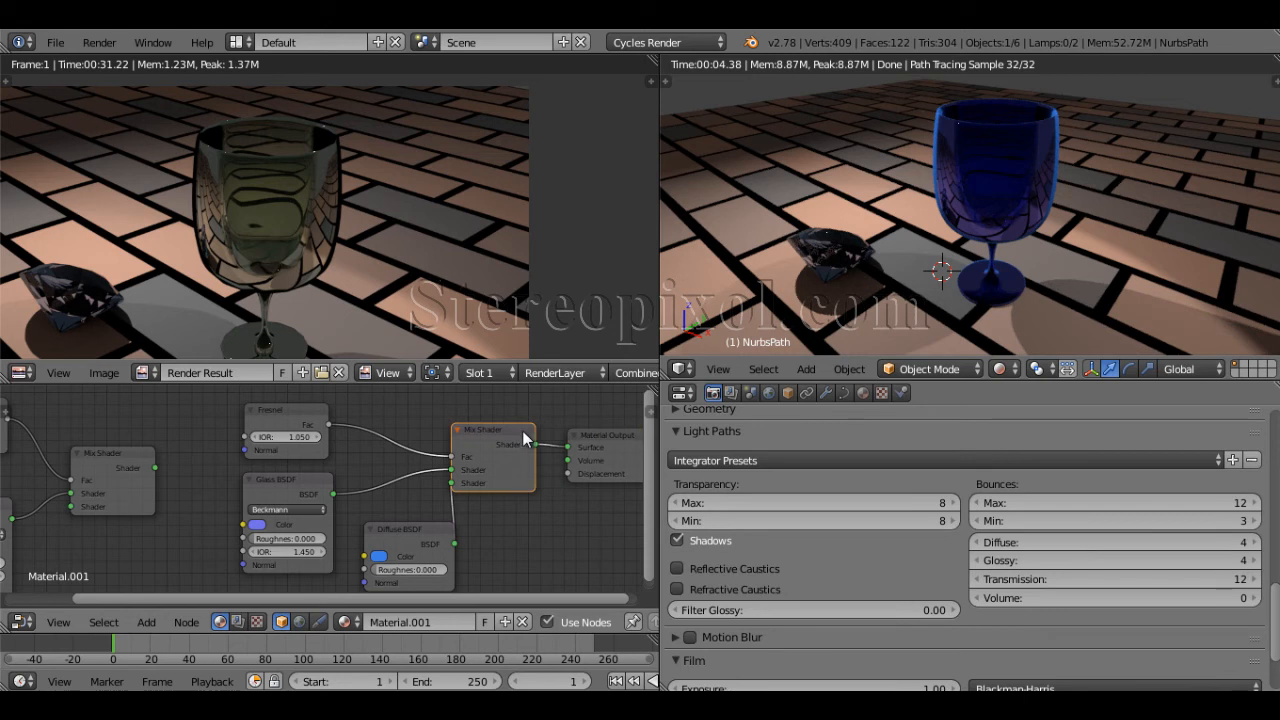
{"action": "left_click_drag", "start_coordinate": [414, 530], "coordinate": [401, 530]}
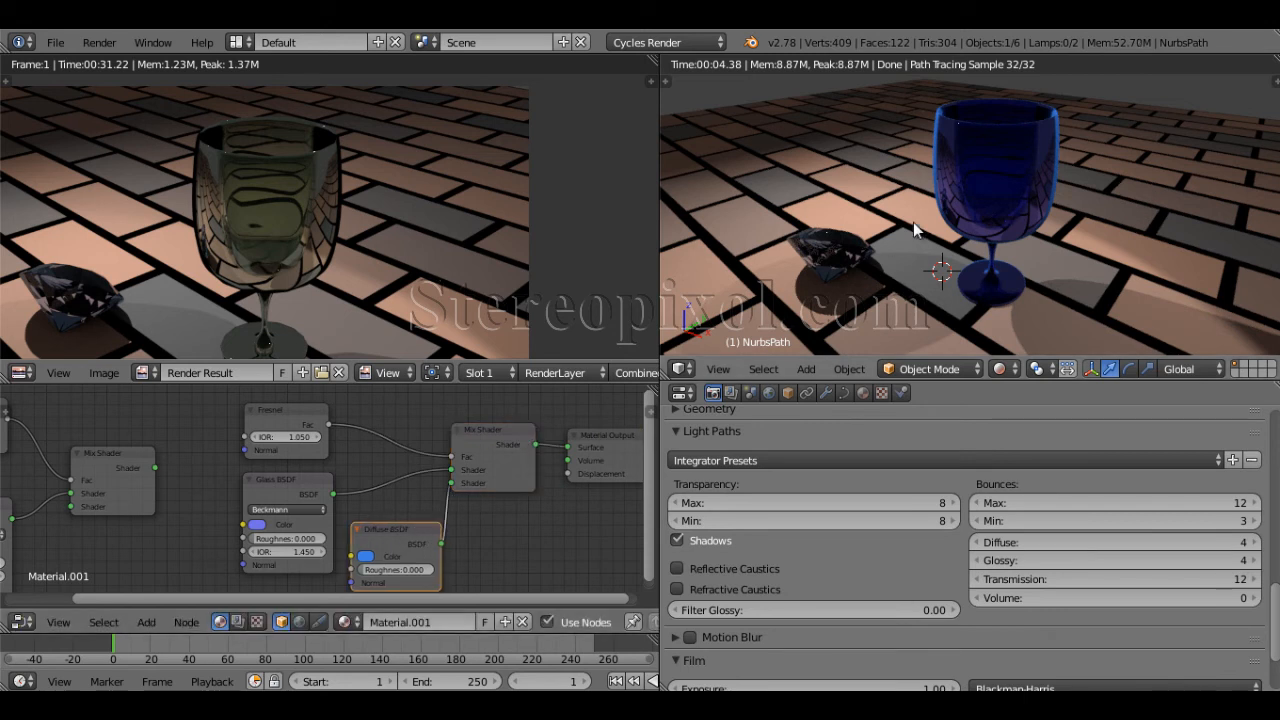
Examine the blue wine glass in a maximized 3D view, and compare it with the whole earlier render result.
{"action": "key", "text": "shift+space"}
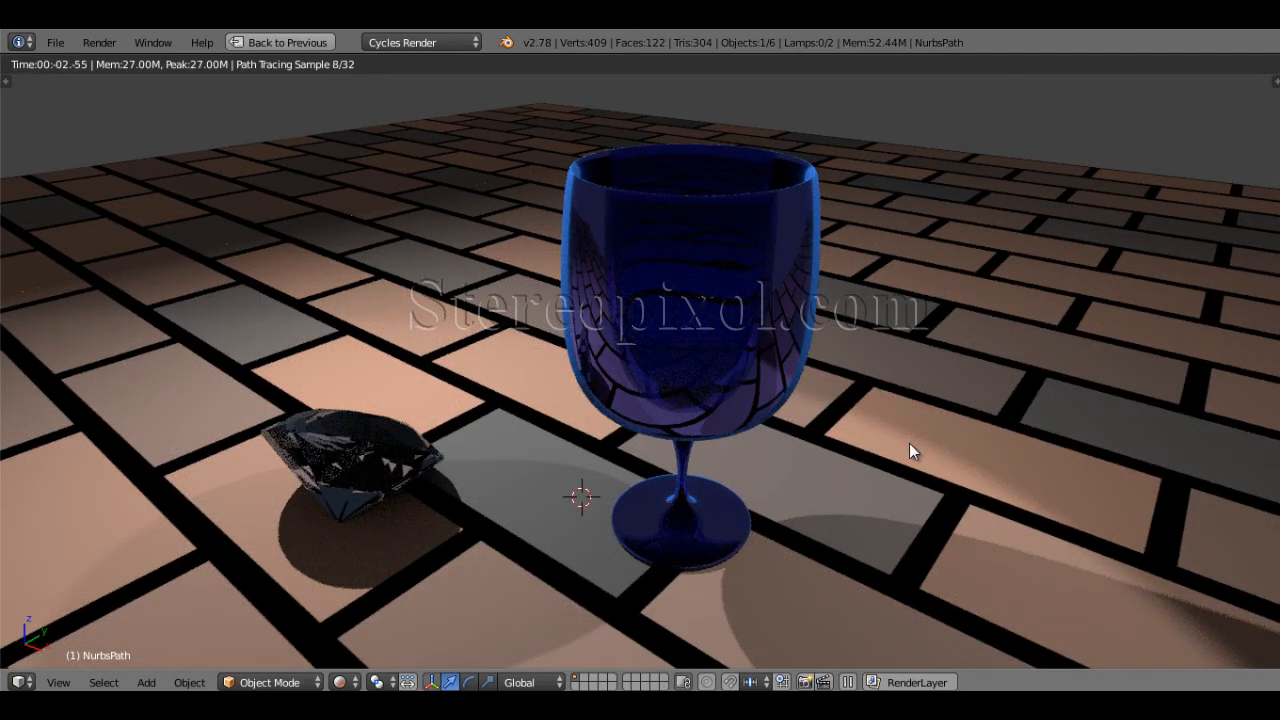
{"action": "key", "text": "shift+space"}
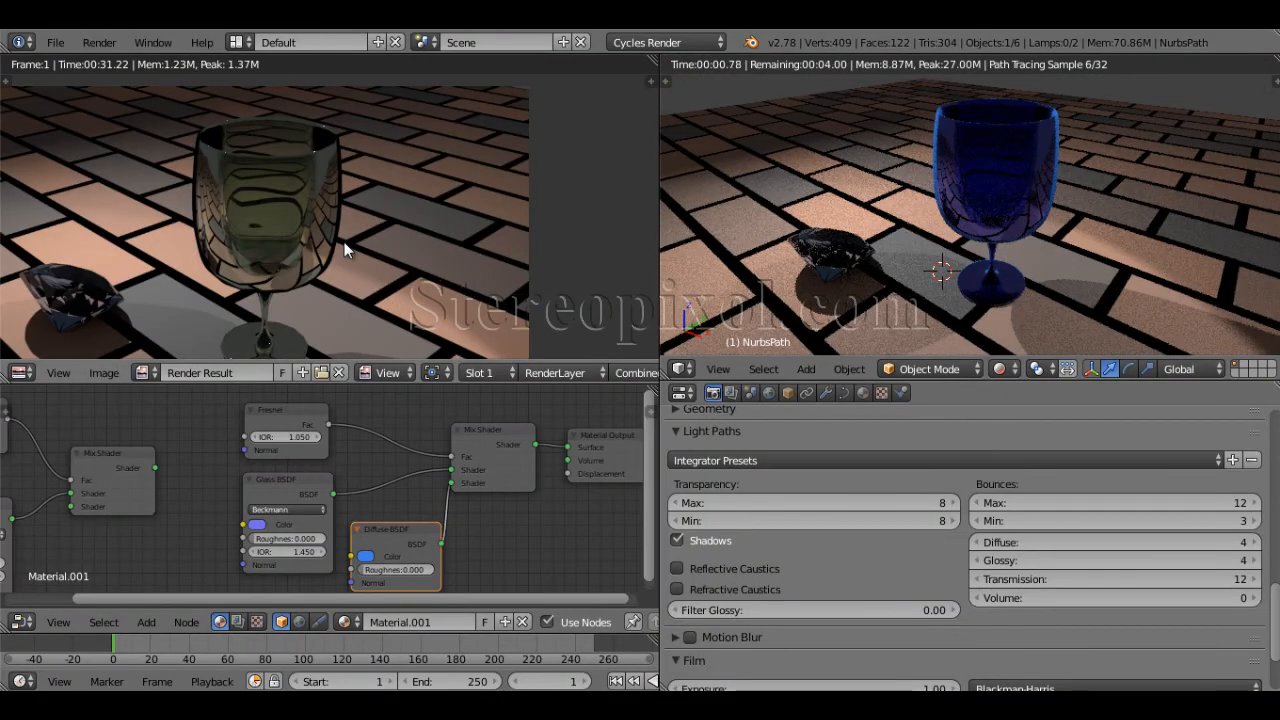
{"action": "scroll", "coordinate": [343, 245], "scroll_direction": "down", "scroll_amount": 1}
{"action": "middle_click_drag", "start_coordinate": [389, 226], "coordinate": [481, 239]}
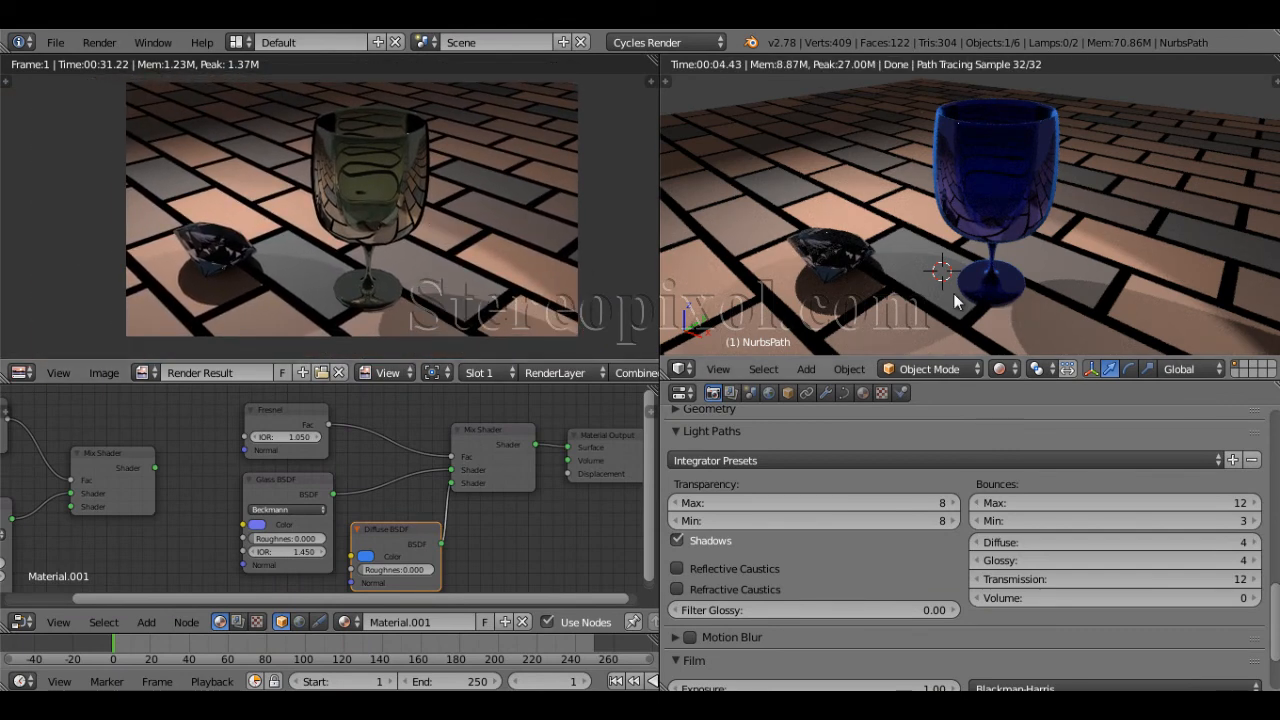
Render the scene with the blue glass material and examine the wine glass and diamond in a maximized render result.
{"action": "key", "text": "F12"}
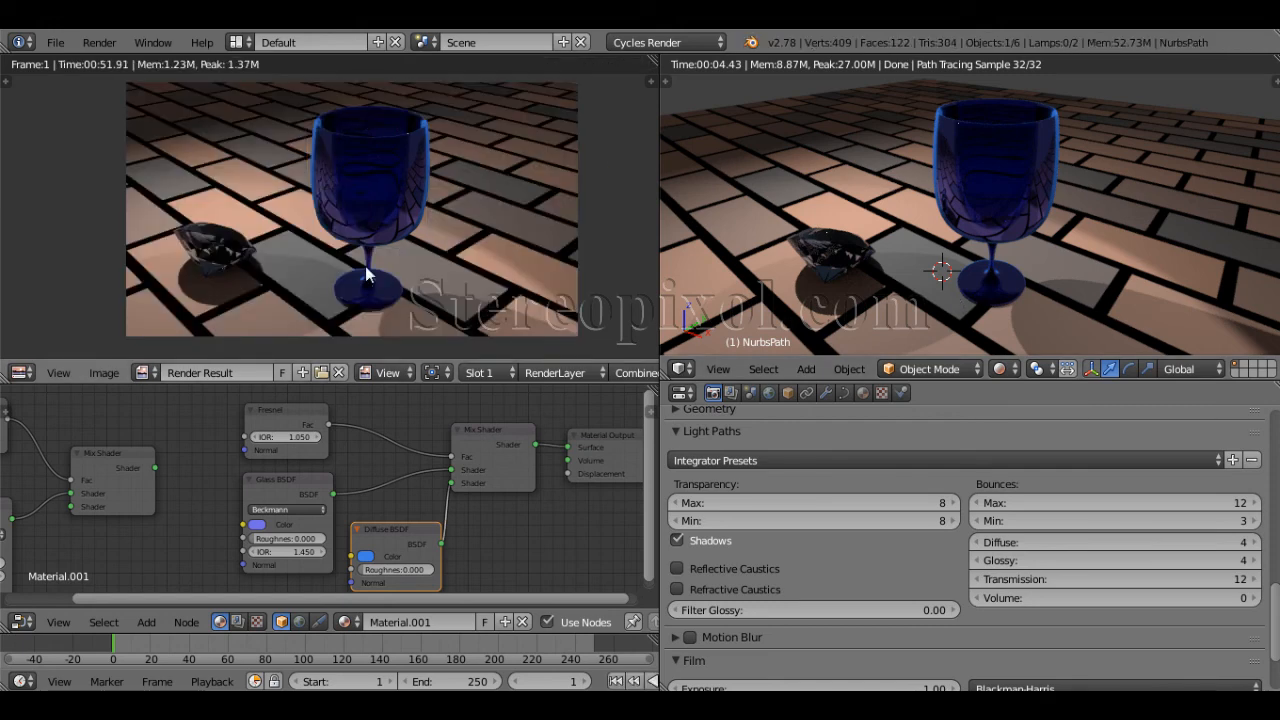
{"action": "key", "text": "ctrl+Up"}
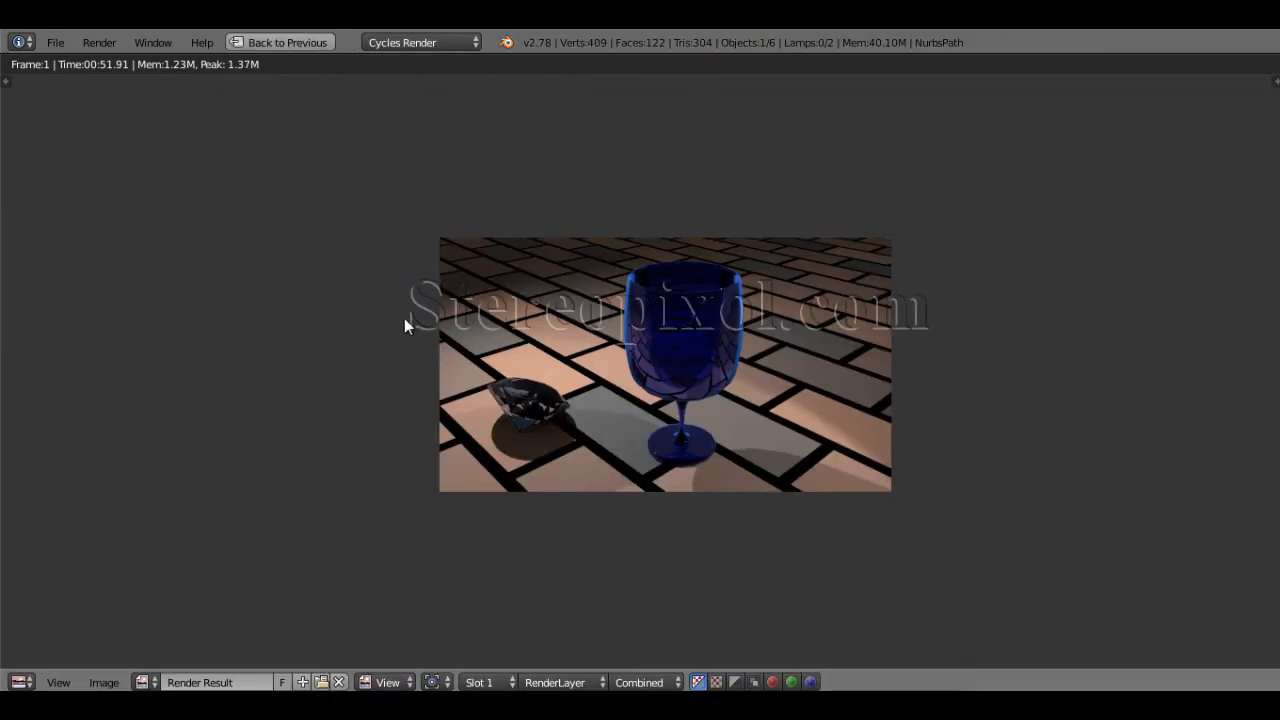
{"action": "scroll", "coordinate": [691, 406], "scroll_direction": "up", "scroll_amount": 3}
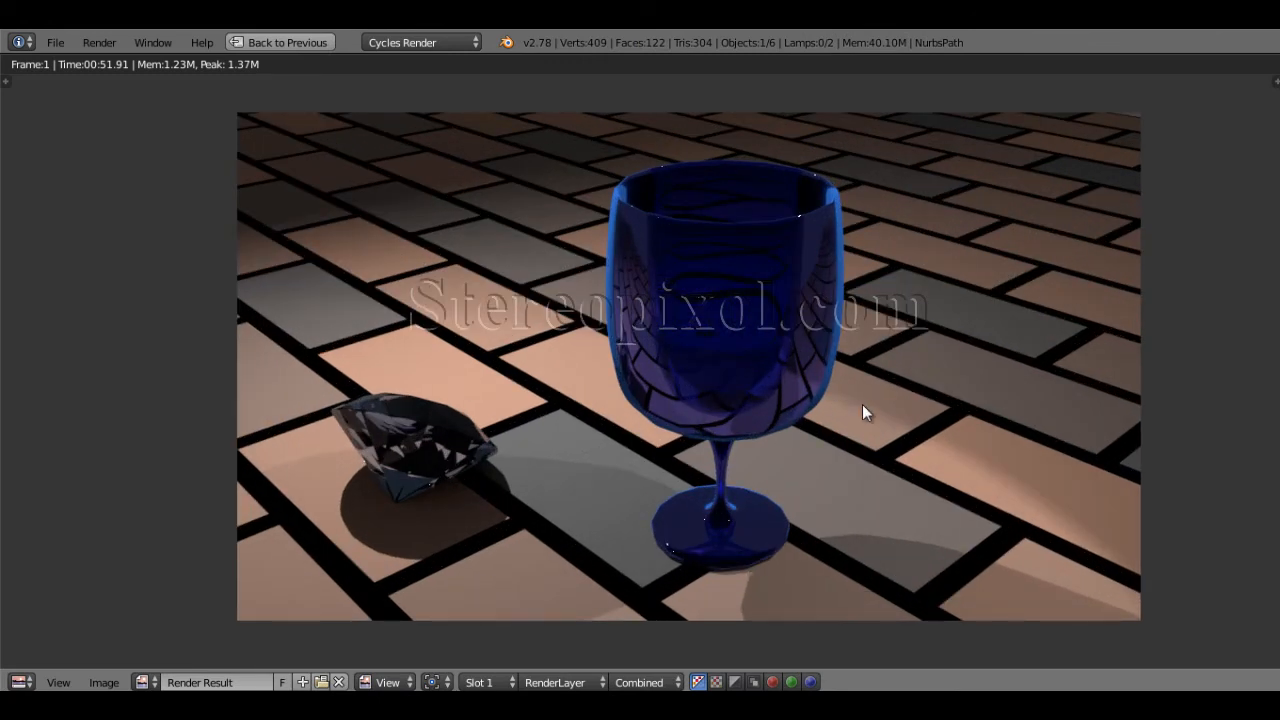
{"action": "middle_click_drag", "start_coordinate": [862, 404], "coordinate": [816, 400]}
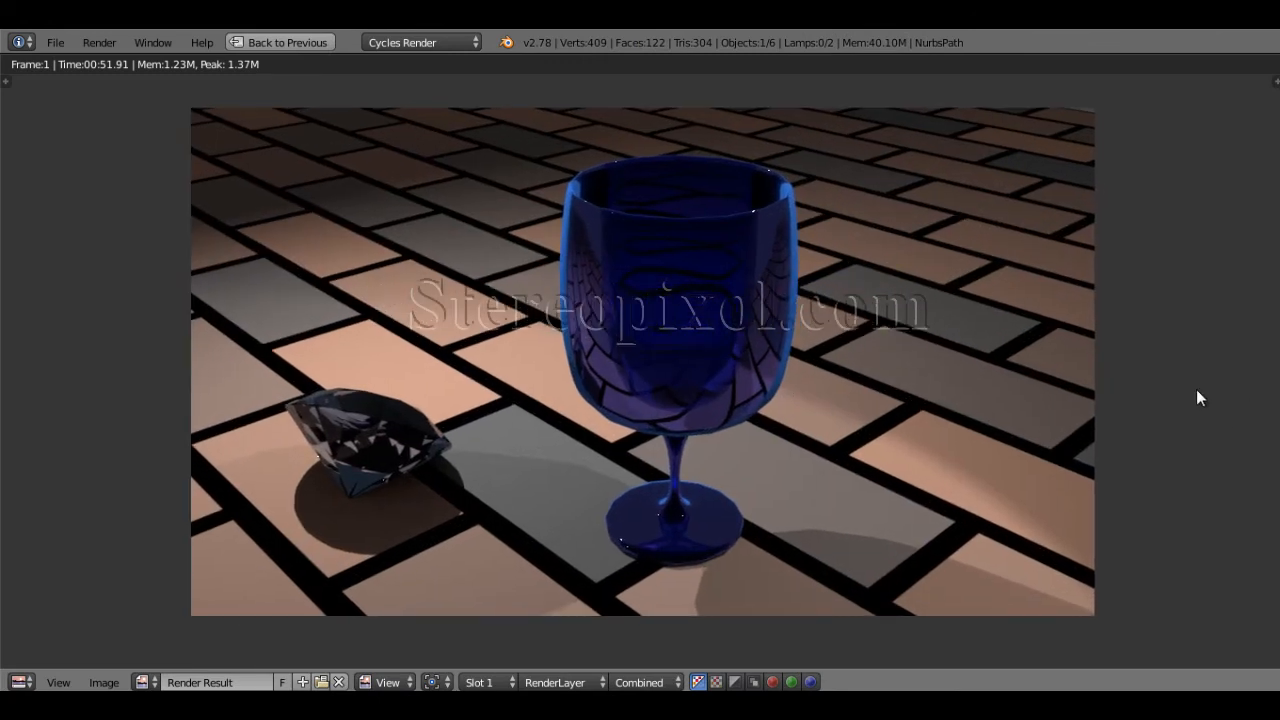
{"action": "key", "text": "ctrl+Up"}
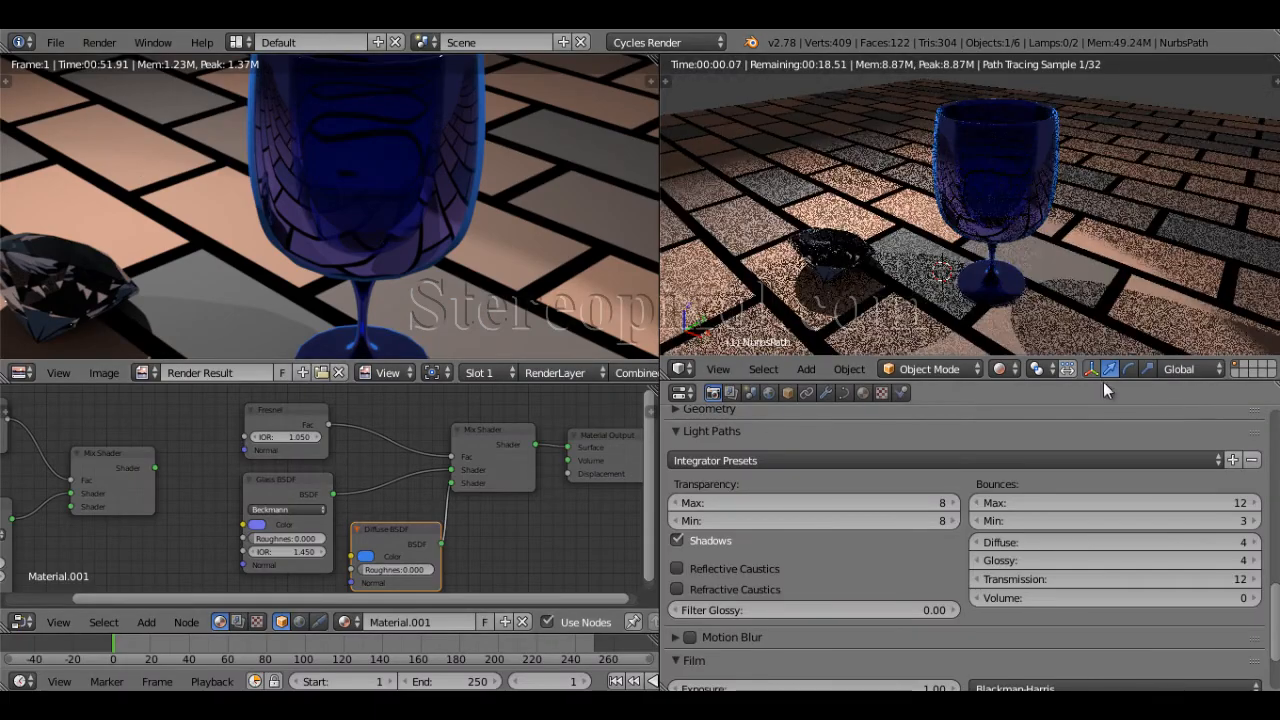
{"action": "key", "text": "ctrl+Up"}
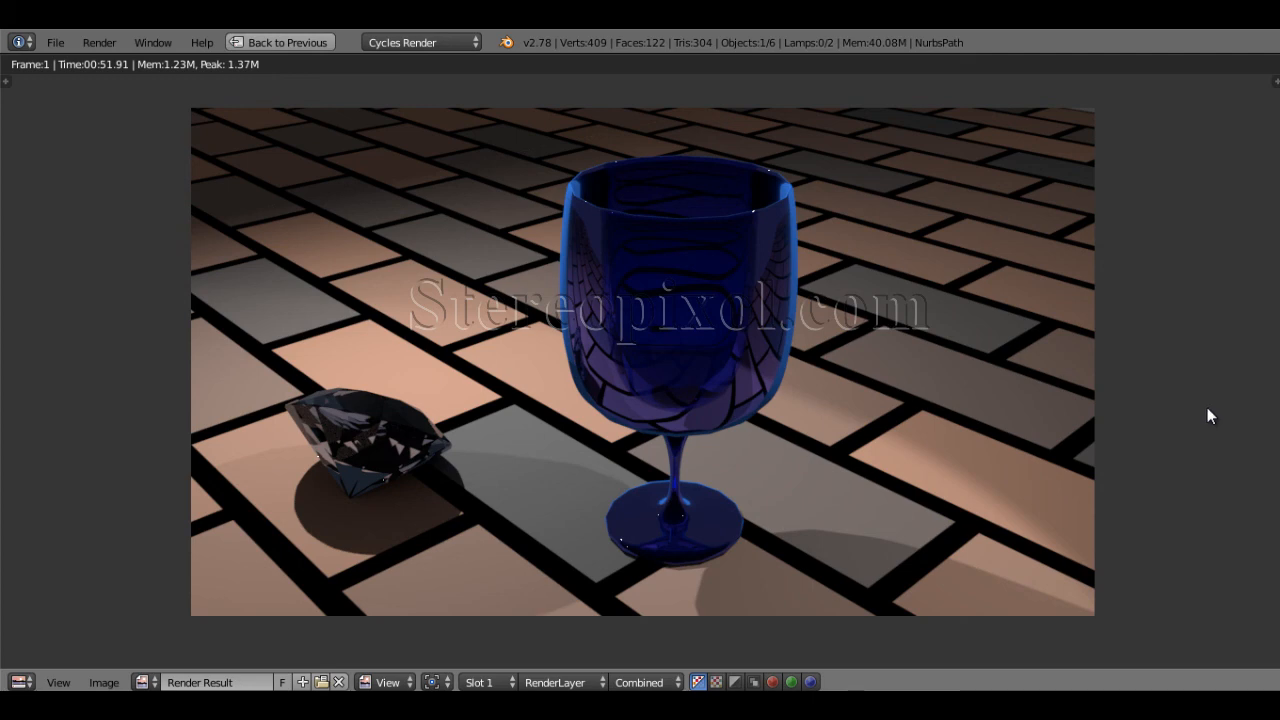
{"action": "key", "text": "Escape"}
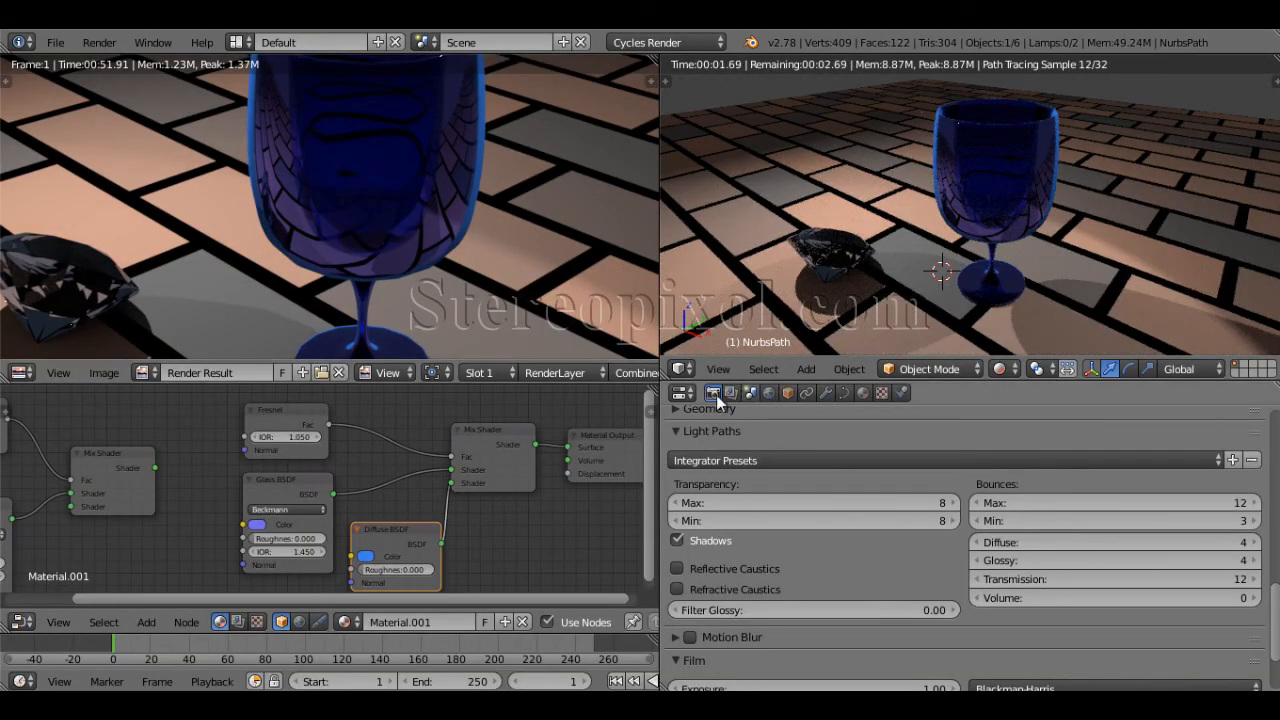
Review the caustics options in the Light Paths render settings and check the whole render result beside the 3D view.
{"action": "scroll", "coordinate": [874, 525], "scroll_direction": "down", "scroll_amount": 3}
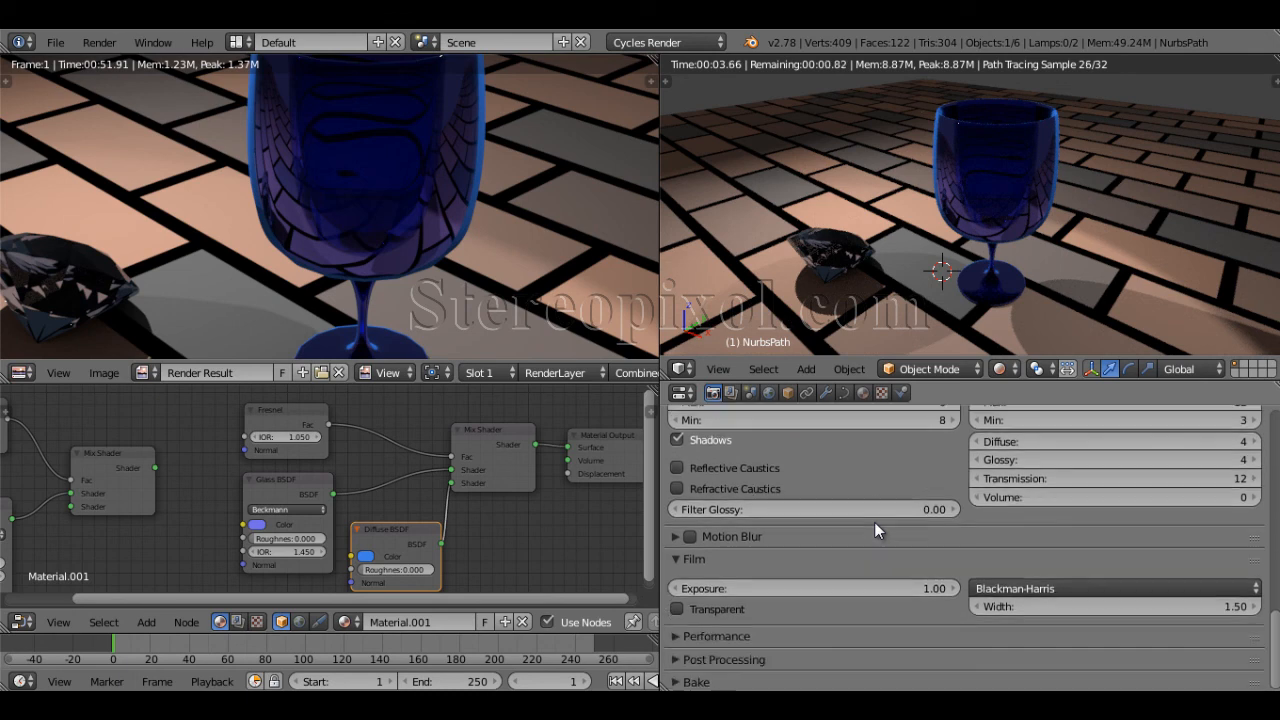
{"action": "scroll", "coordinate": [723, 537], "scroll_direction": "up", "scroll_amount": 2}
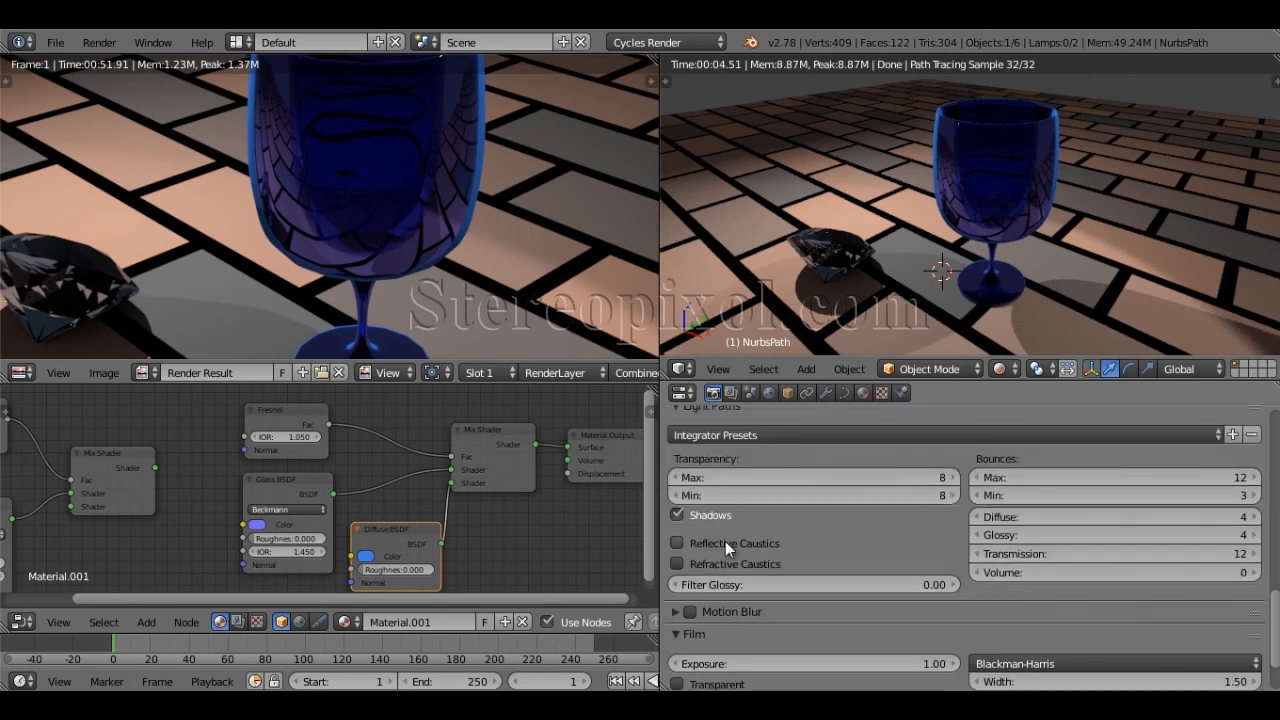
{"action": "scroll", "coordinate": [326, 133], "scroll_direction": "down", "scroll_amount": 1}
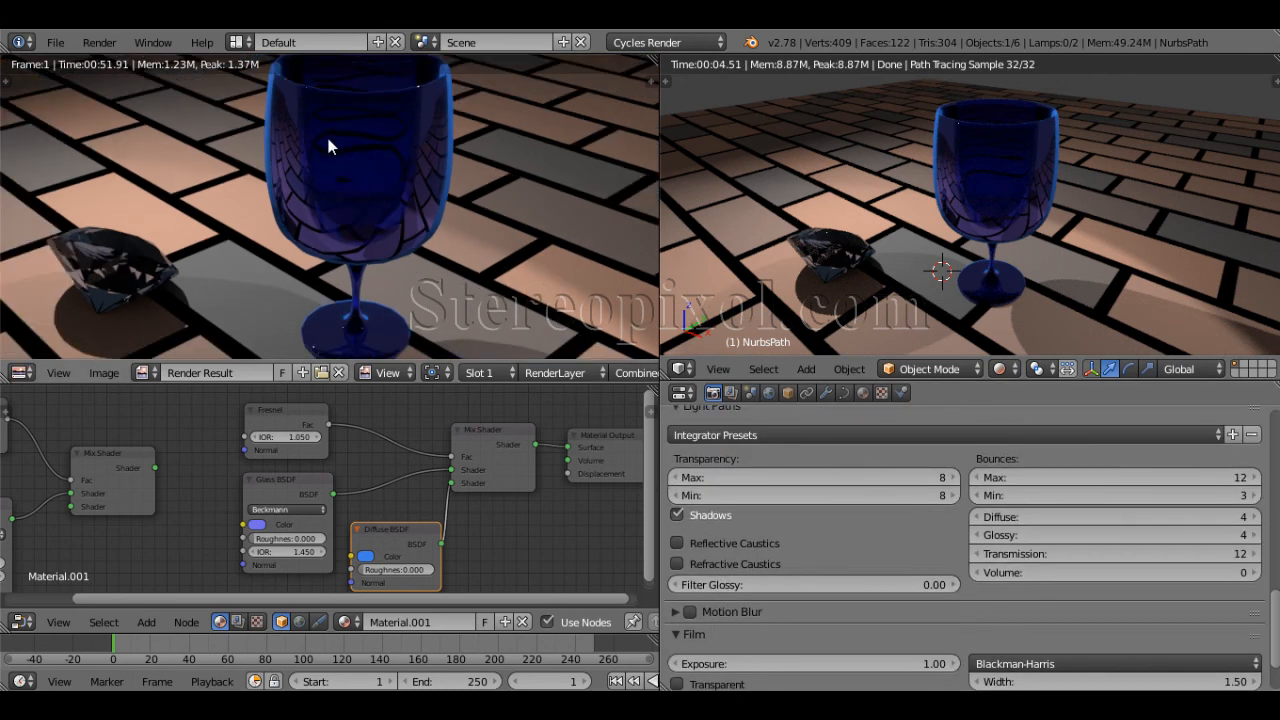
{"action": "scroll", "coordinate": [326, 133], "scroll_direction": "down", "scroll_amount": 1}
{"action": "scroll", "coordinate": [326, 146], "scroll_direction": "down", "scroll_amount": 1}
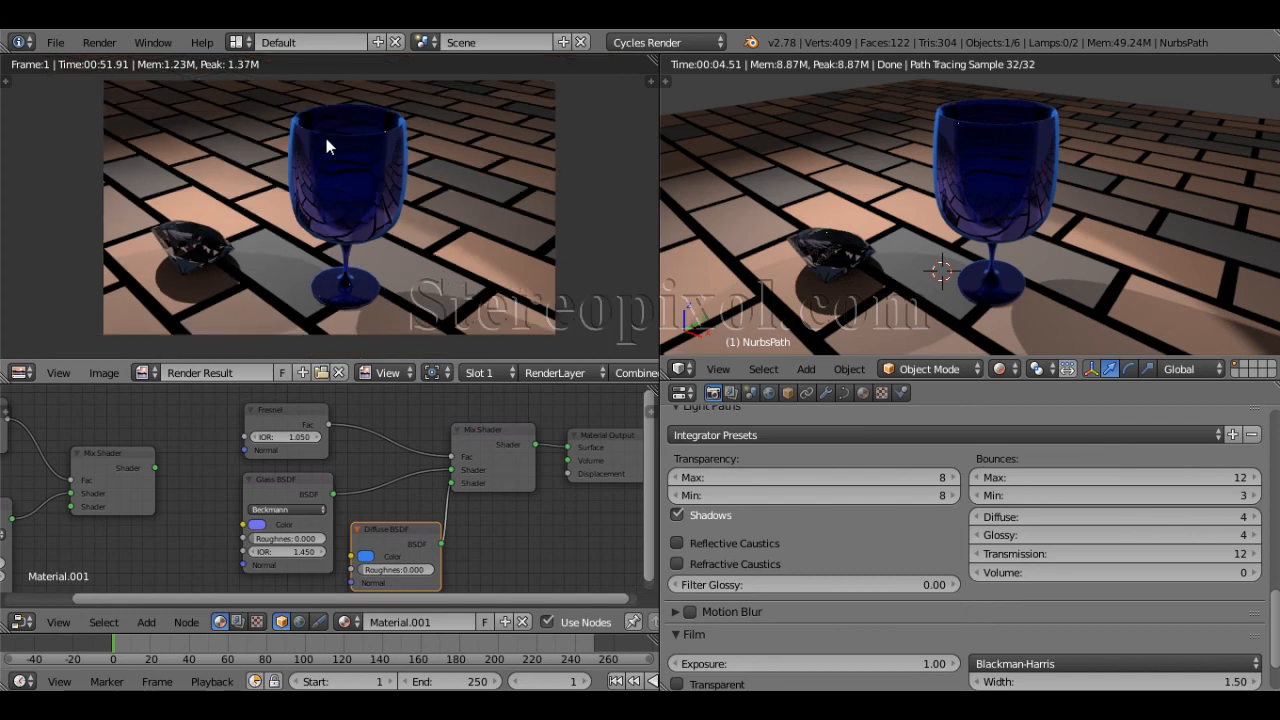